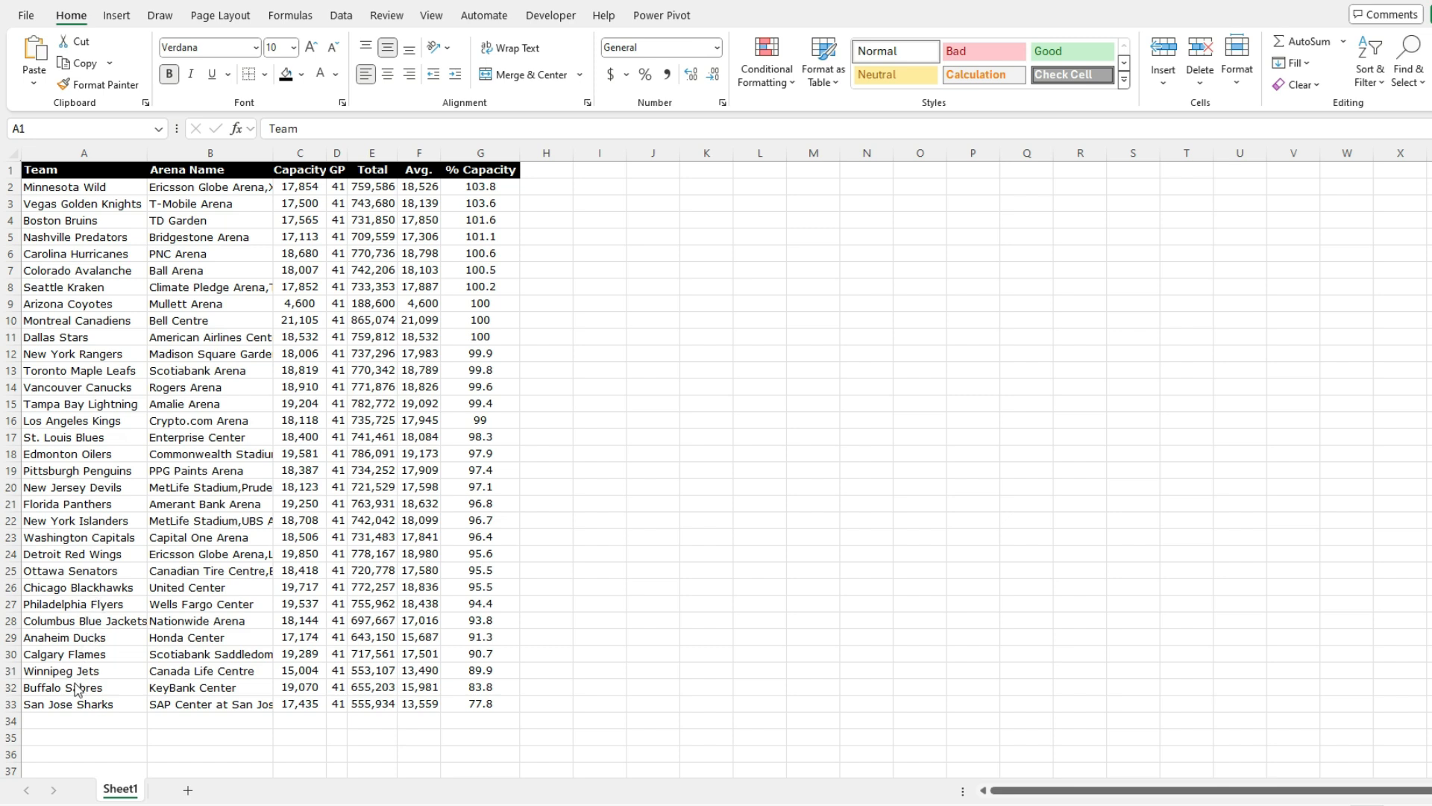
Add an "NHL Average" row in row 34, with the average of F2:F33 in the Avg. column.
click(82, 722)
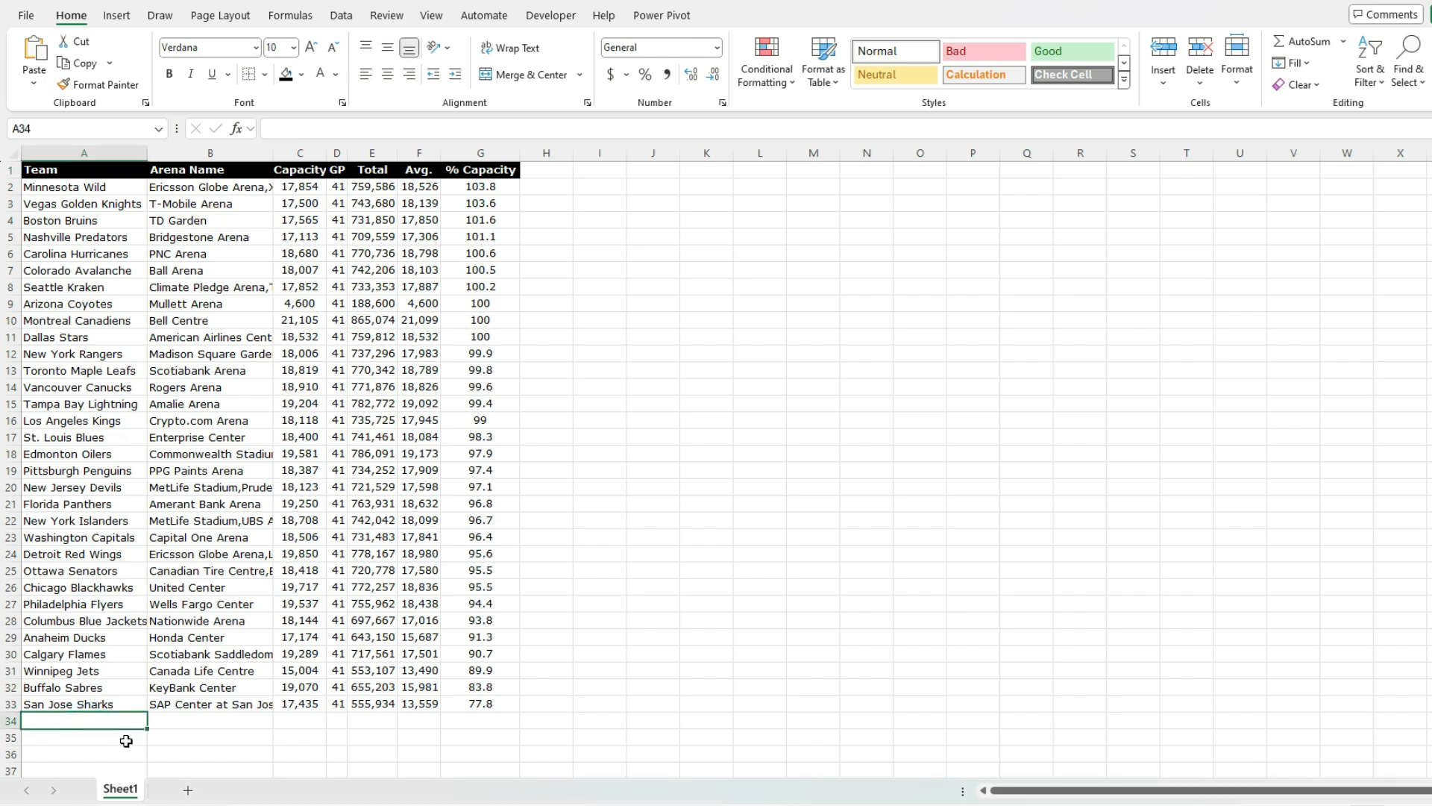
text(NHL Average)
key(Tab)
key(Tab)
key(Tab)
key(Tab)
key(Tab)
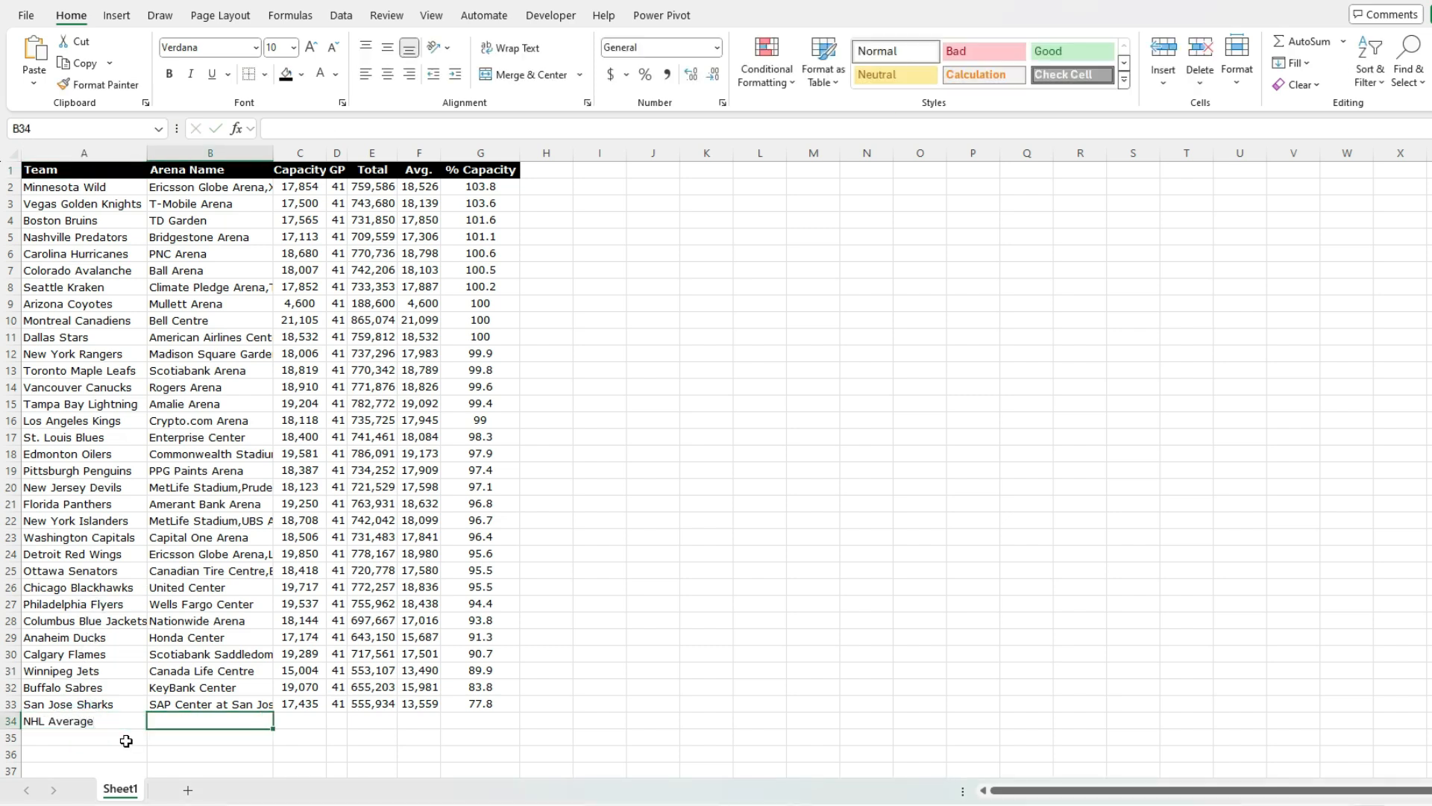
text(=avera)
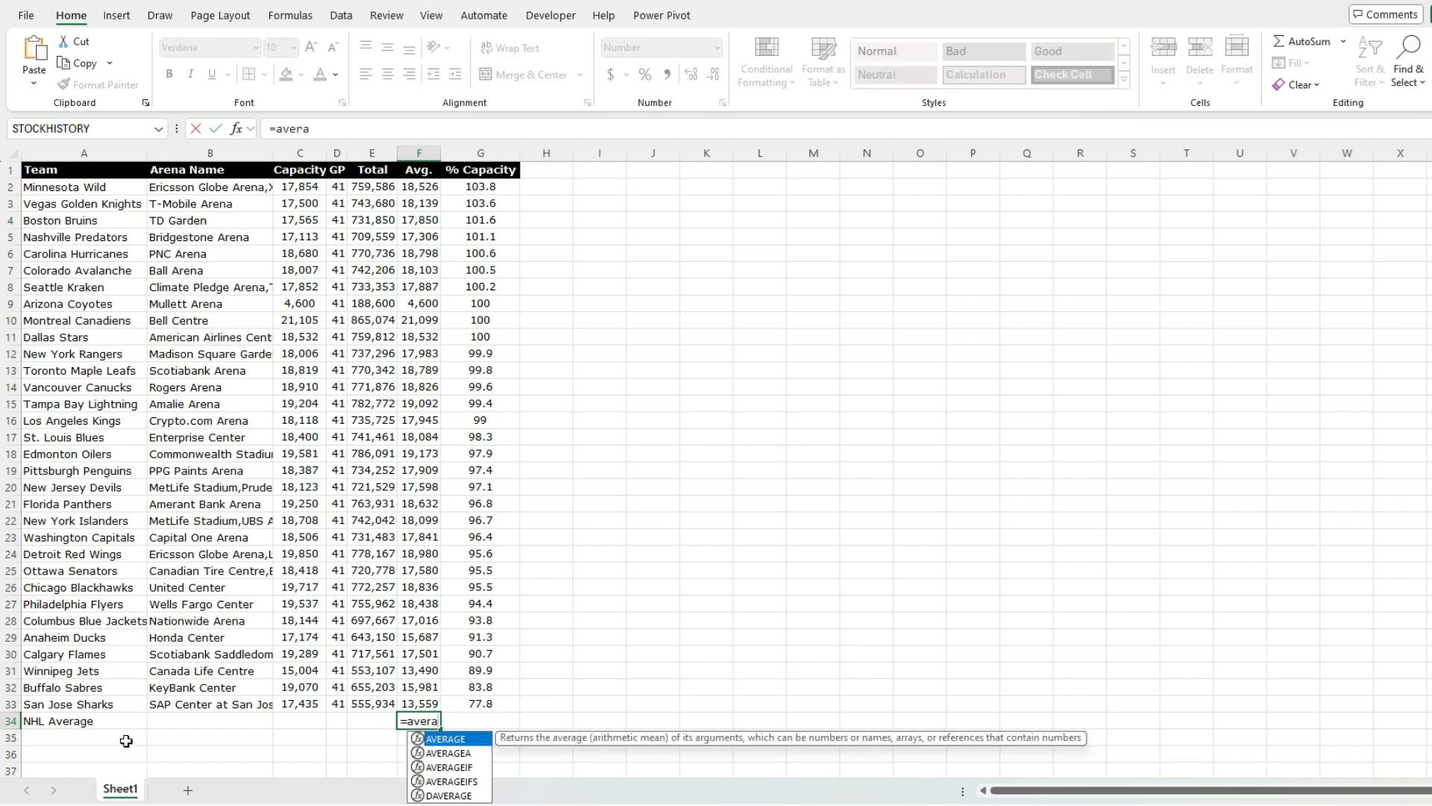
text(ge)
key(Tab)
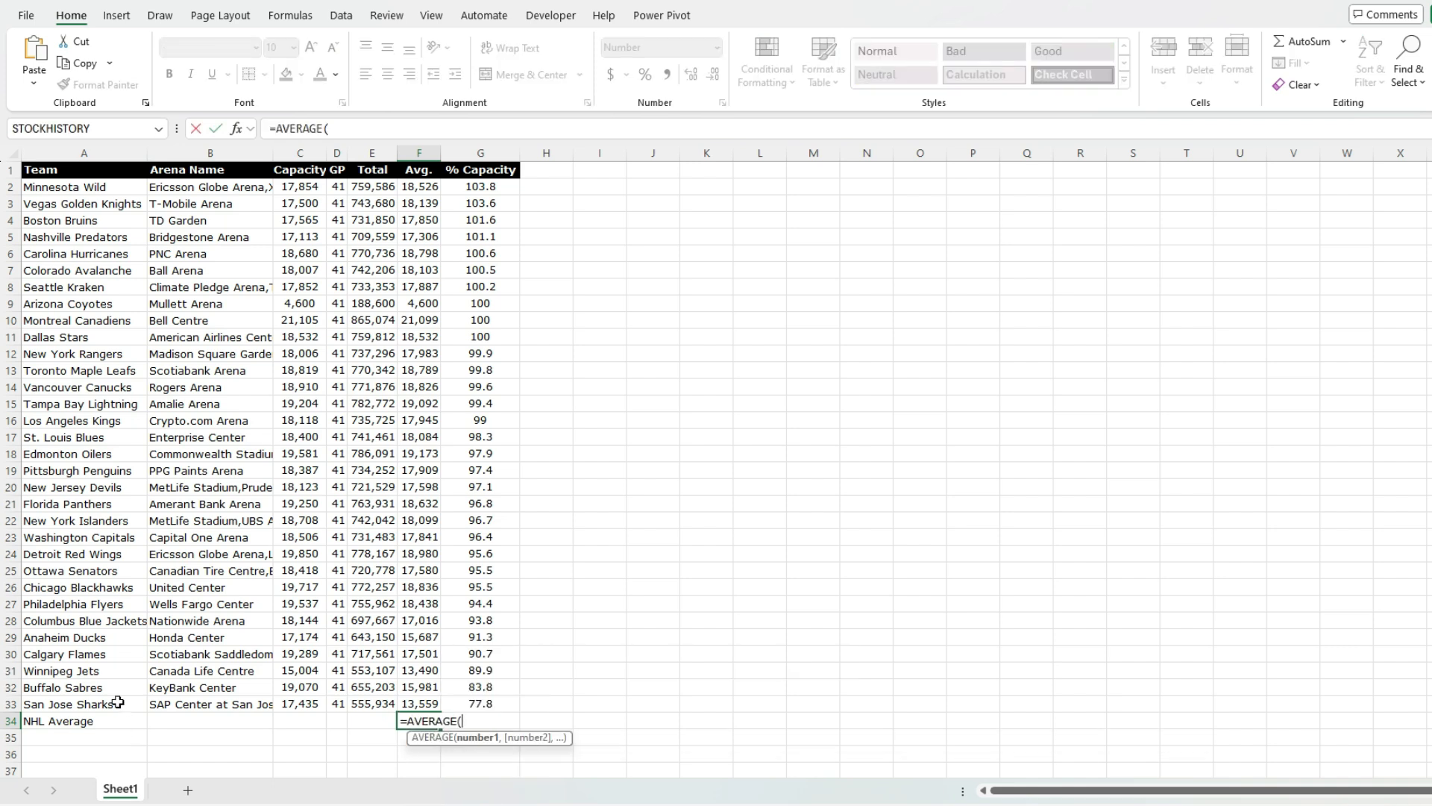
drag(422, 703, 417, 186)
key(Return)
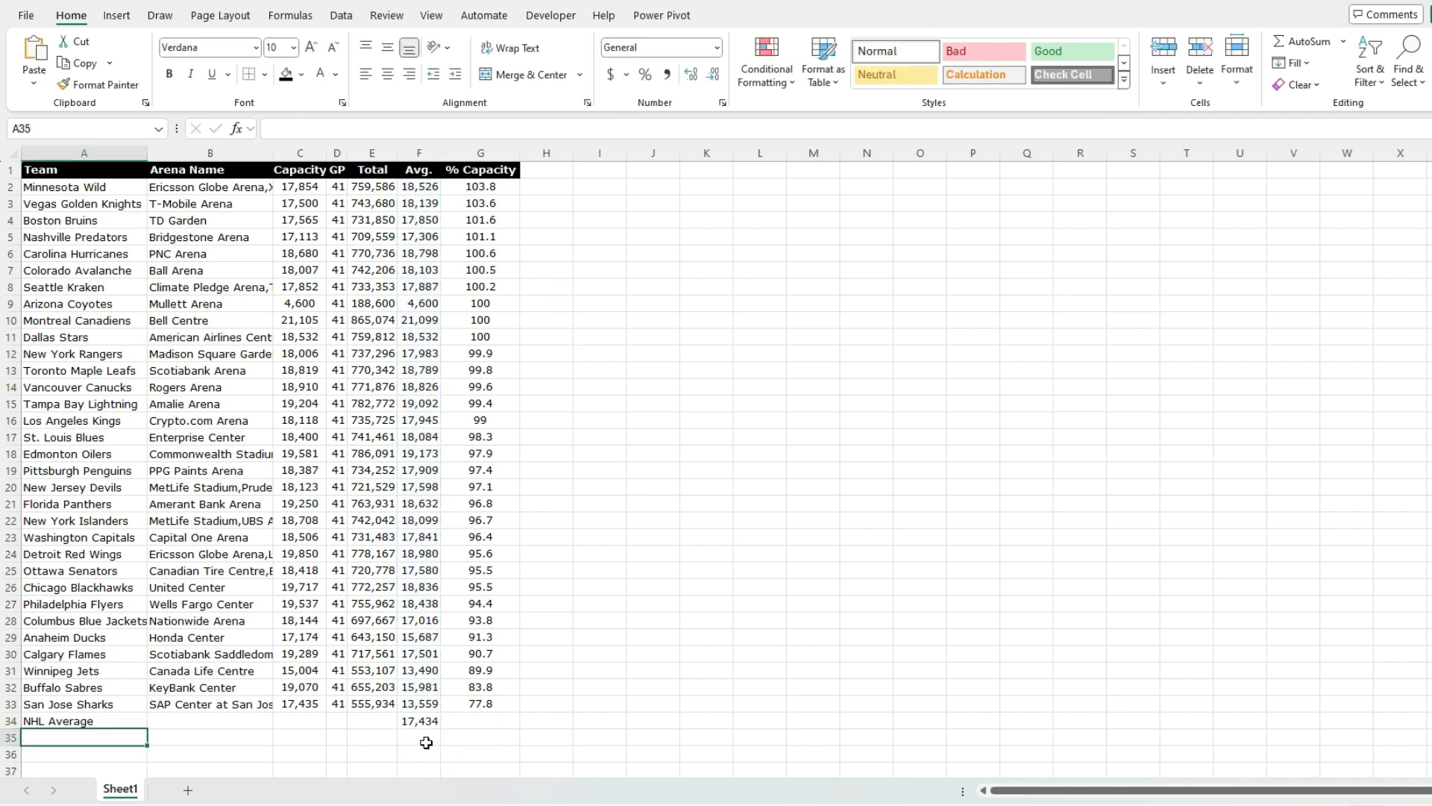
Try to sort the table by the Avg. column from largest to smallest and inspect the NHL Average formula's range.
click(409, 170)
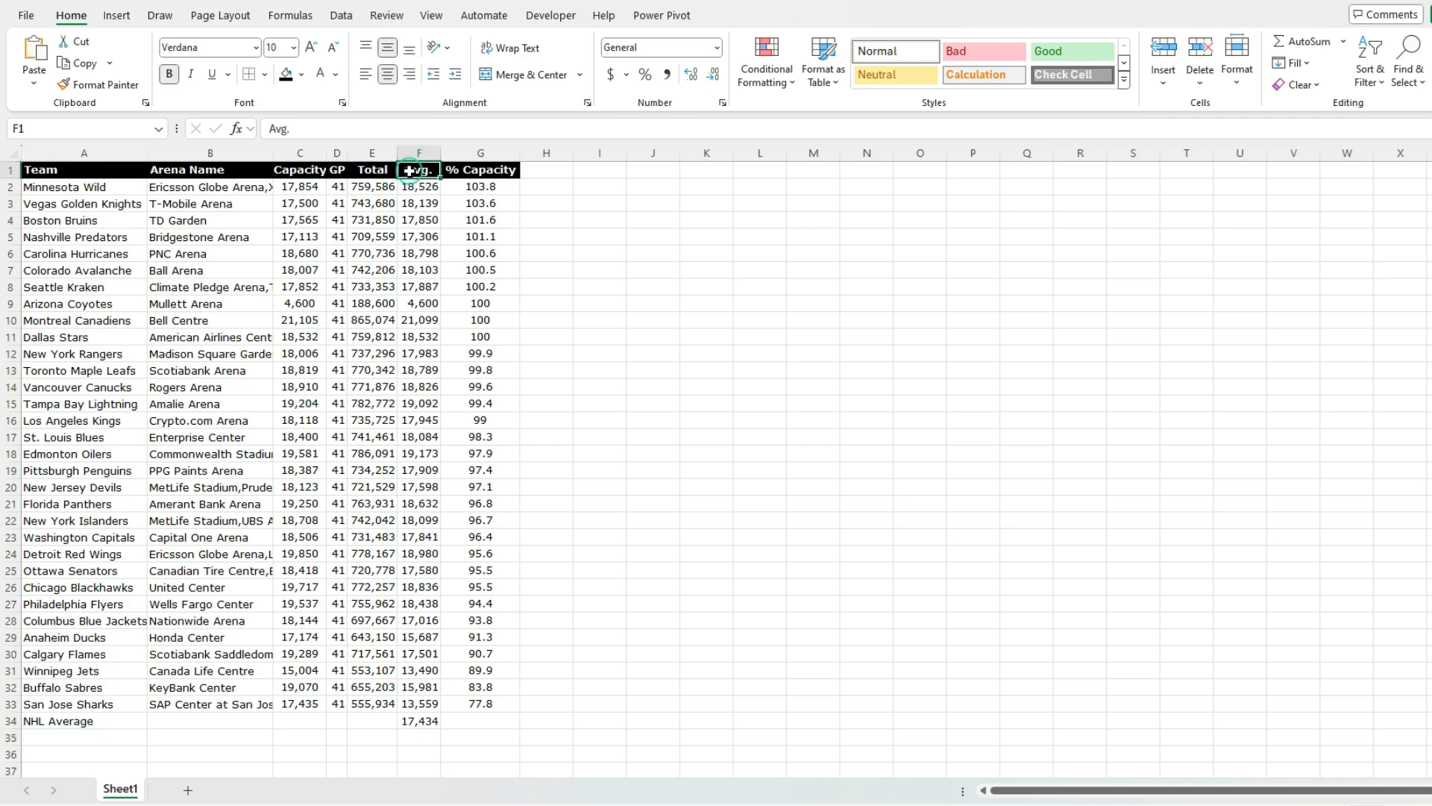
click(347, 21)
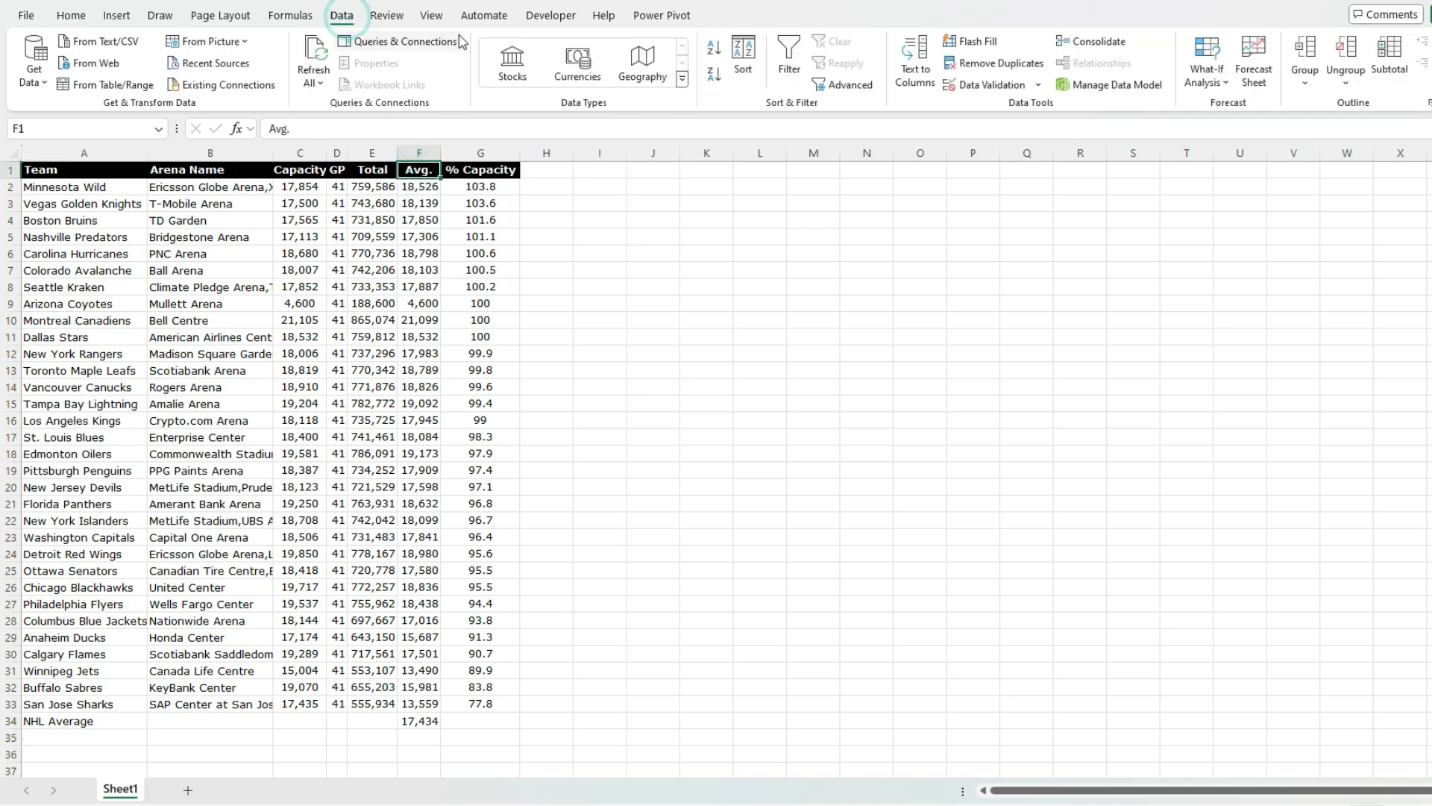
click(715, 76)
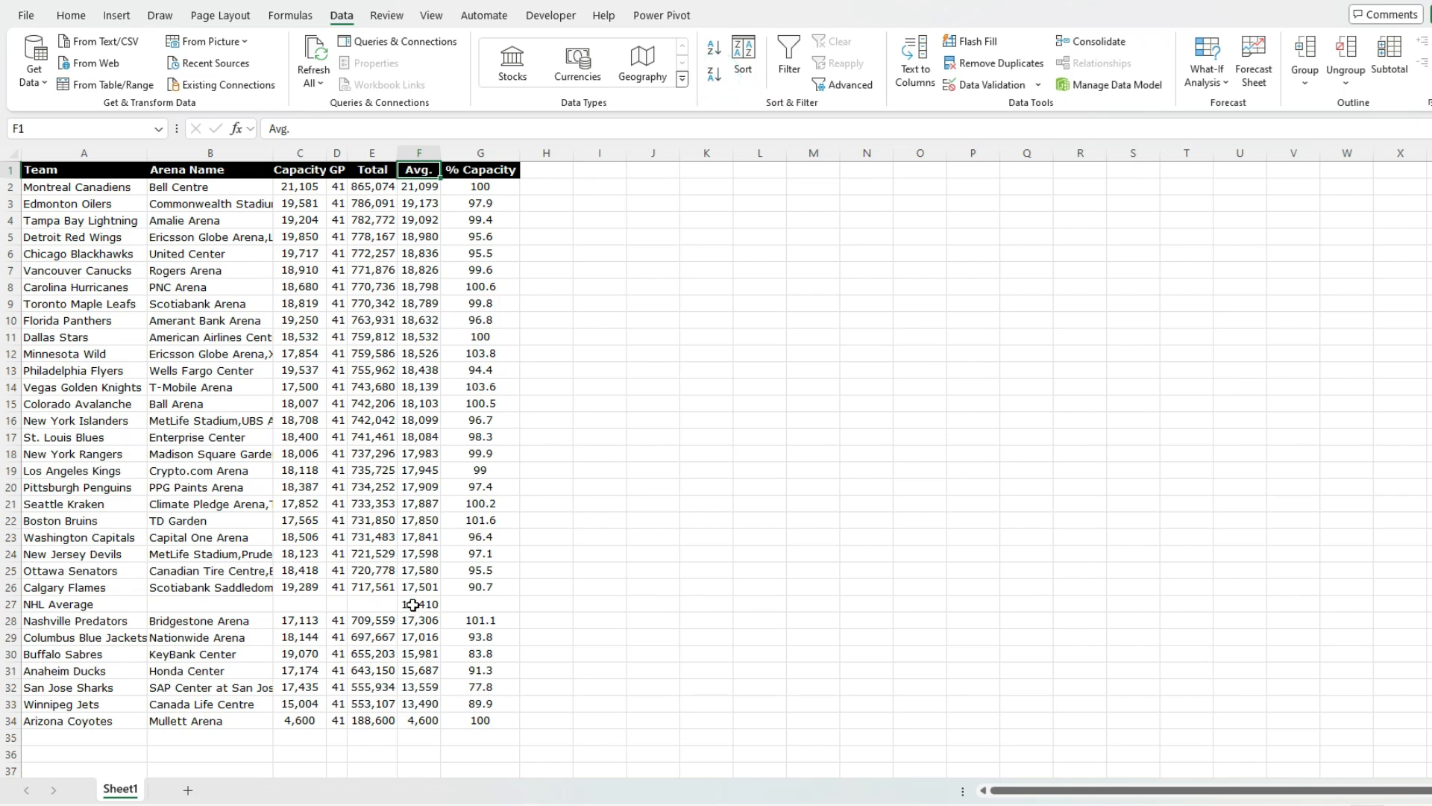
click(414, 608)
click(386, 130)
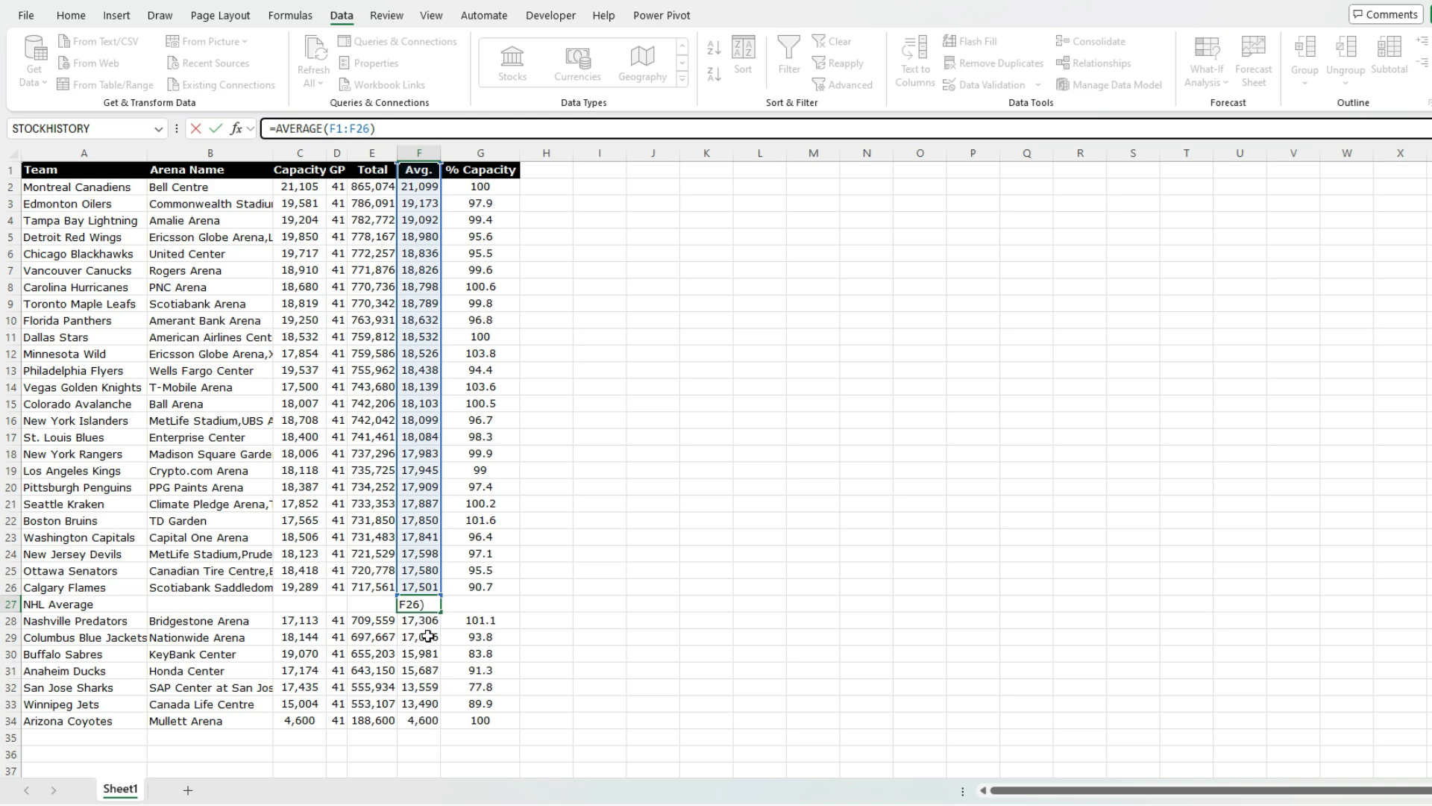
key(Return)
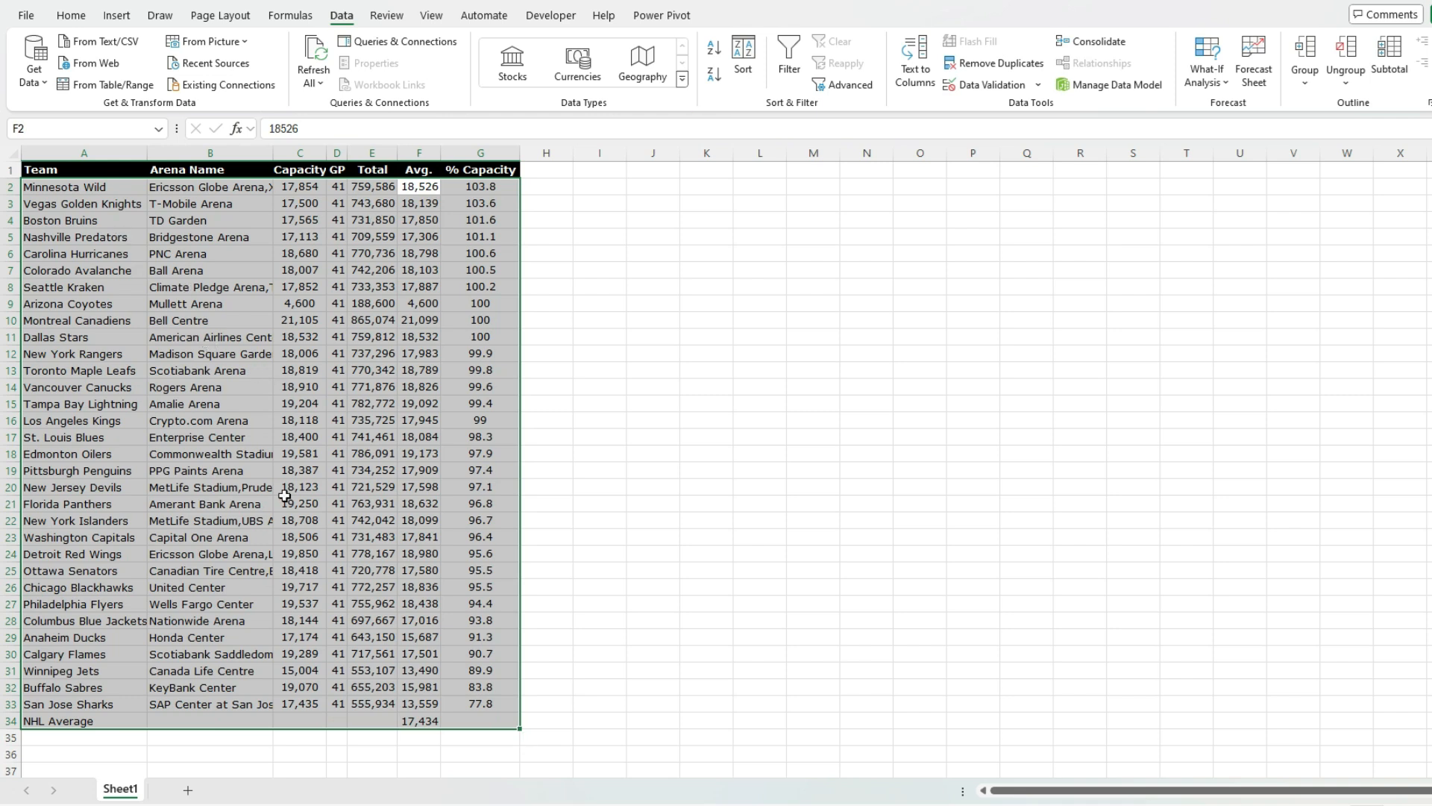
Enter =SORTBY(A2:A34,F2:F34,-1) in I1 to list the teams by descending average, and fit column I to its contents.
click(613, 174)
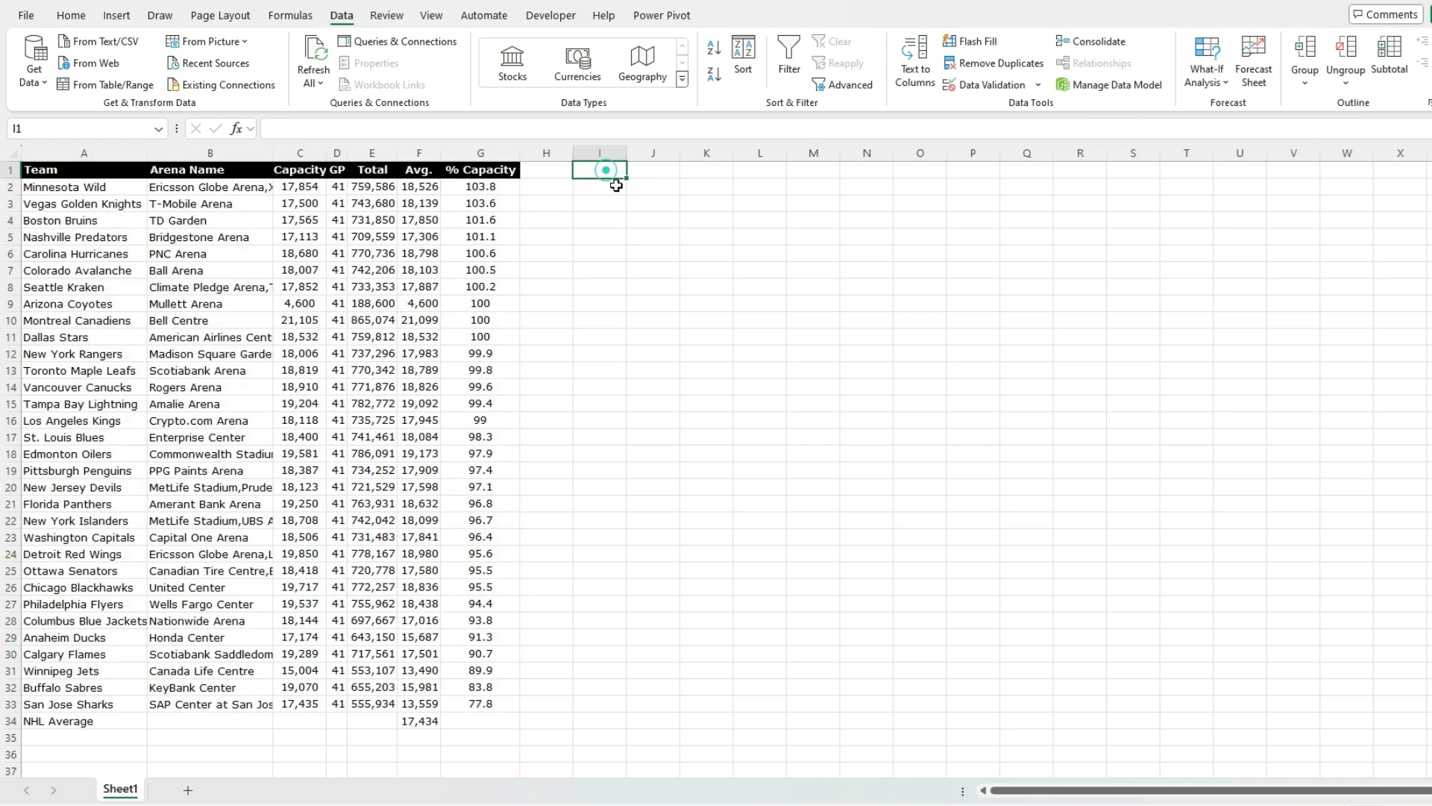
text(=sortby)
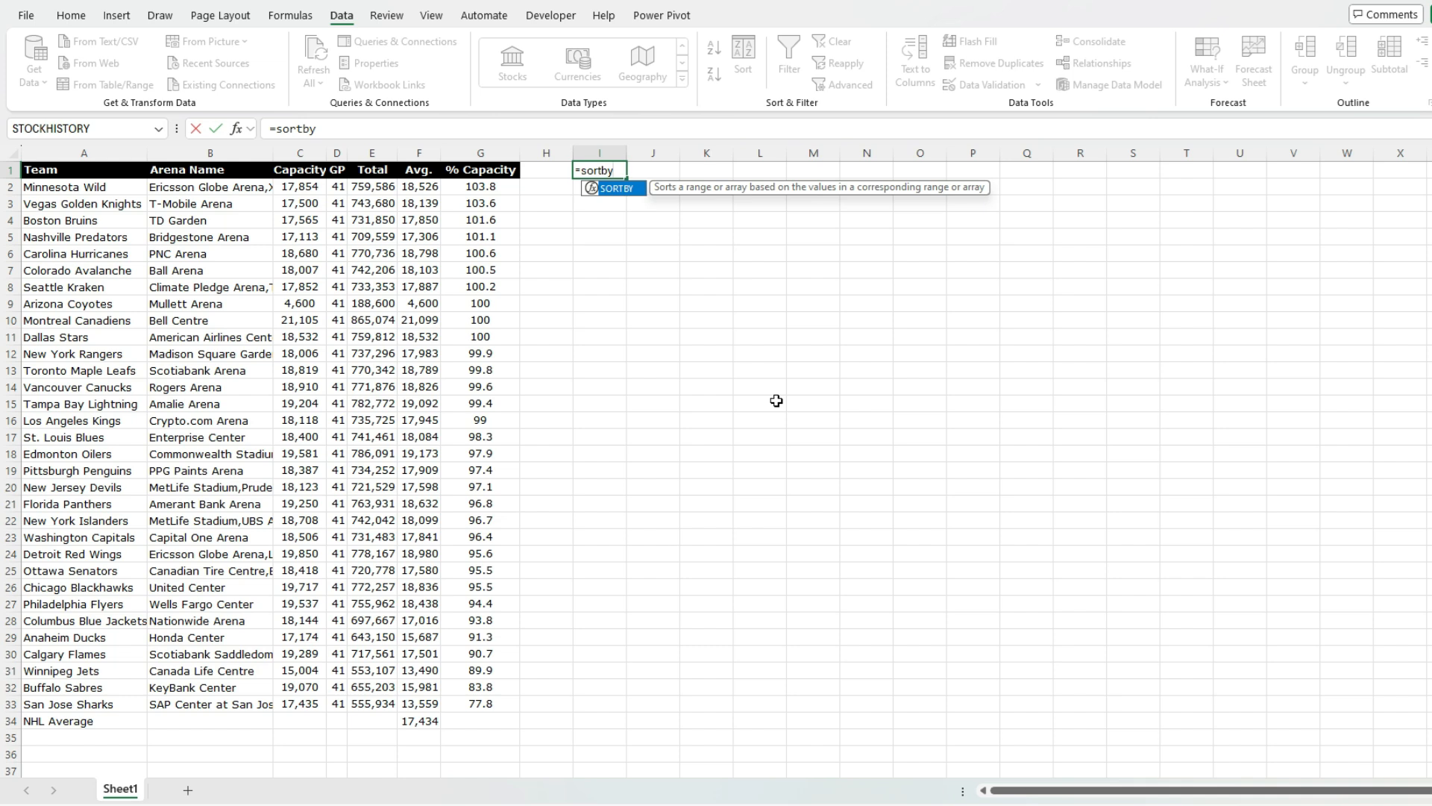
key(Tab)
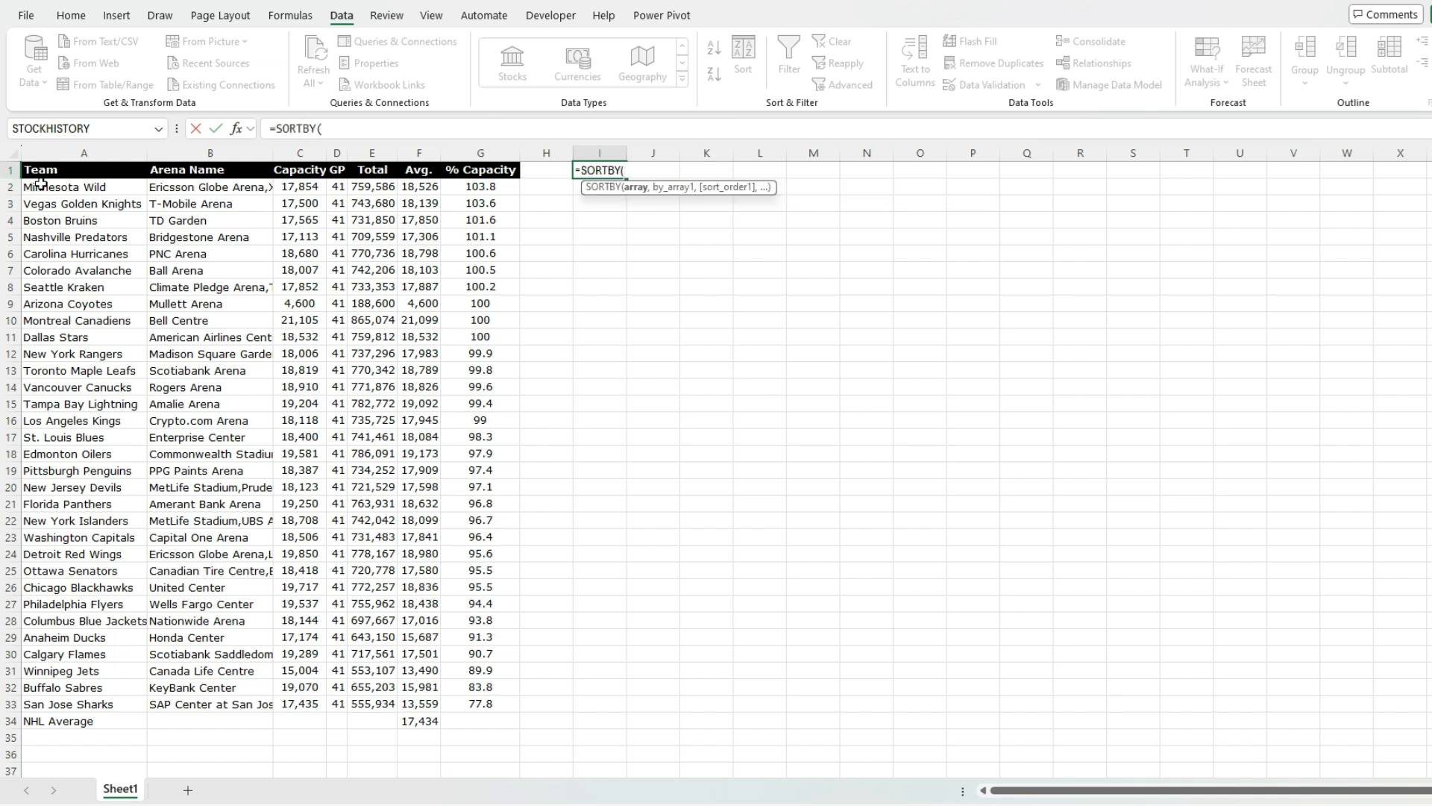
drag(41, 183, 49, 720)
text(,)
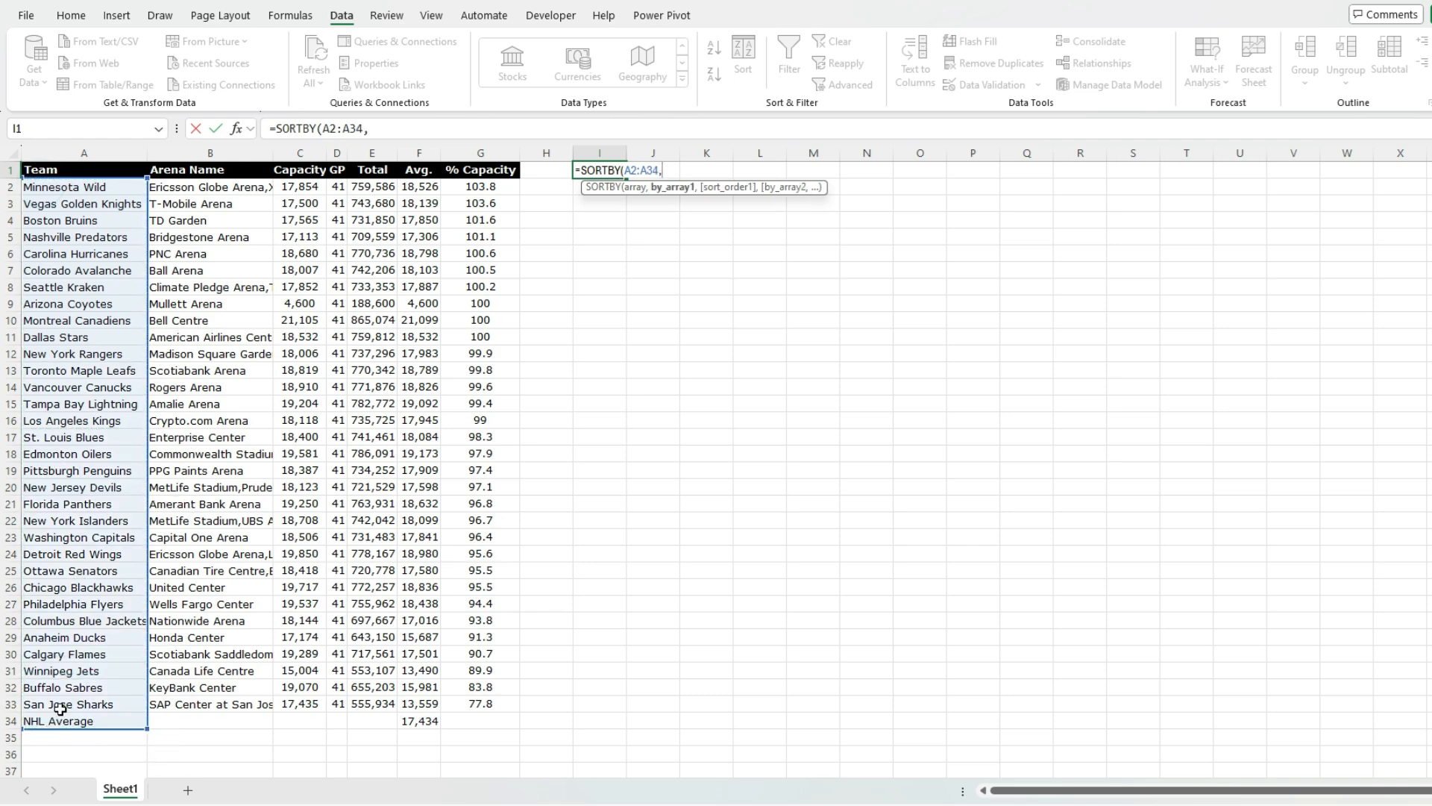
drag(416, 189, 414, 720)
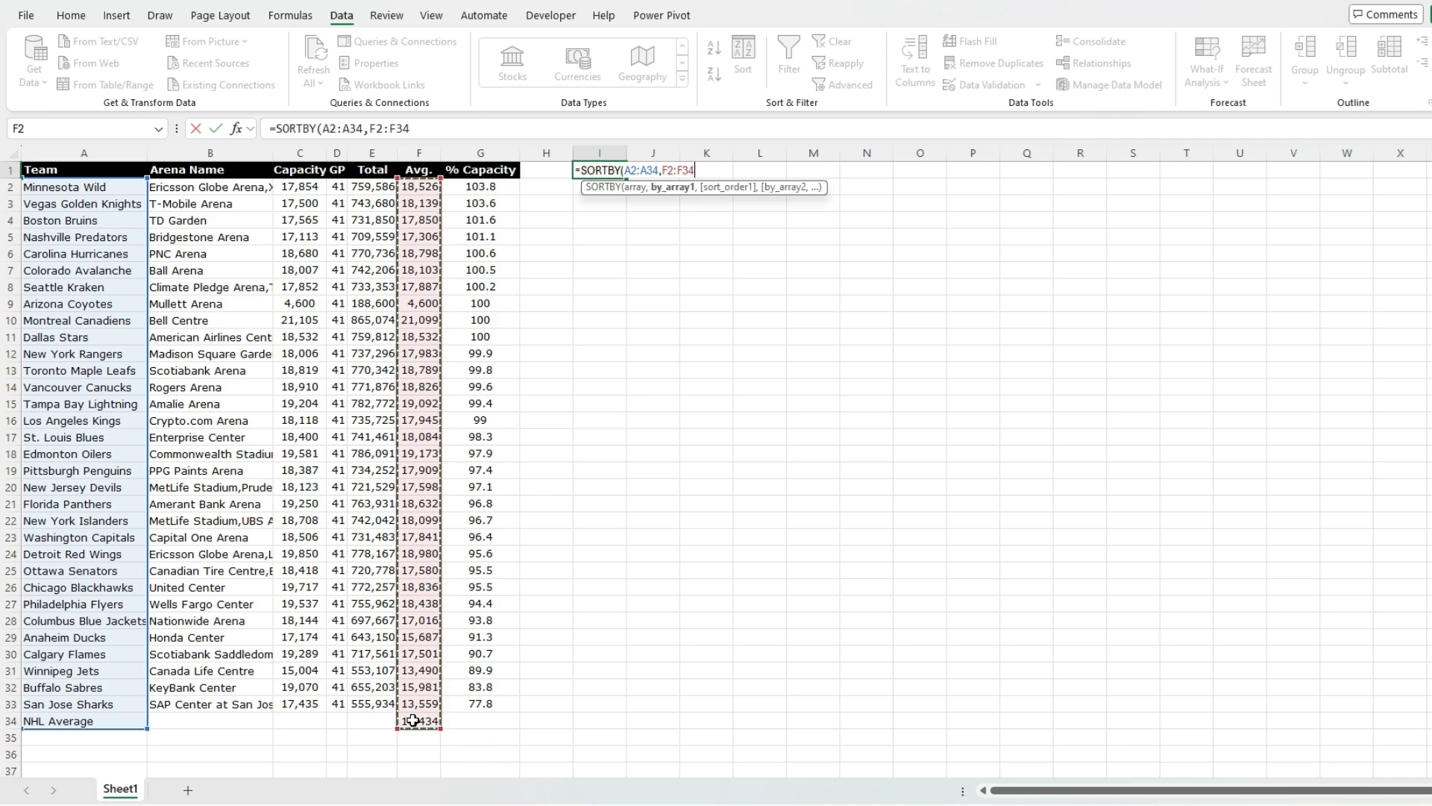
text(,)
double_click(736, 217)
text())
key(ctrl+Return)
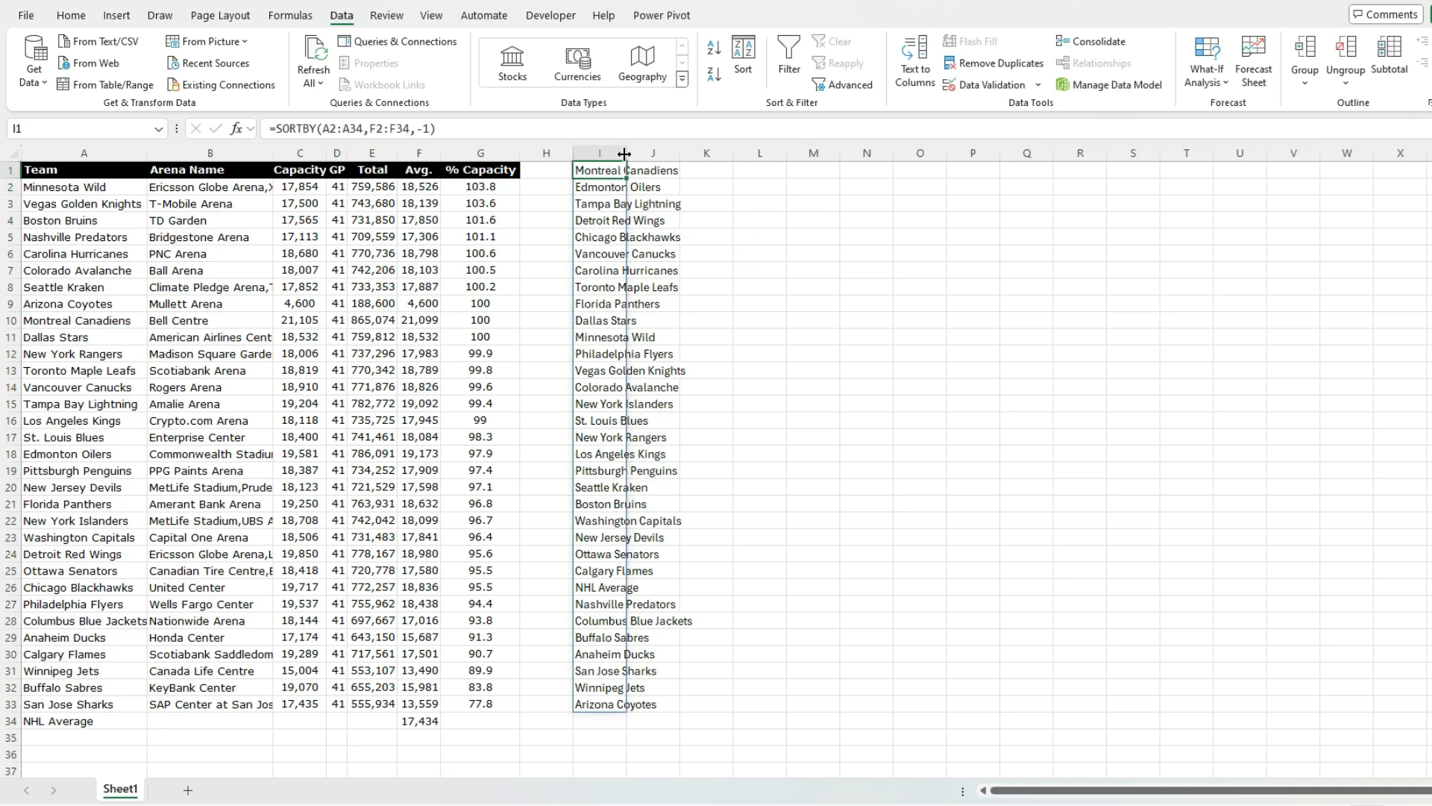
double_click(624, 154)
Reuse the I1 formula in J1 with its array changed to the averages: =SORTBY(F2:F34,F2:F34,-1).
triple_click(458, 131)
key(ctrl+c)
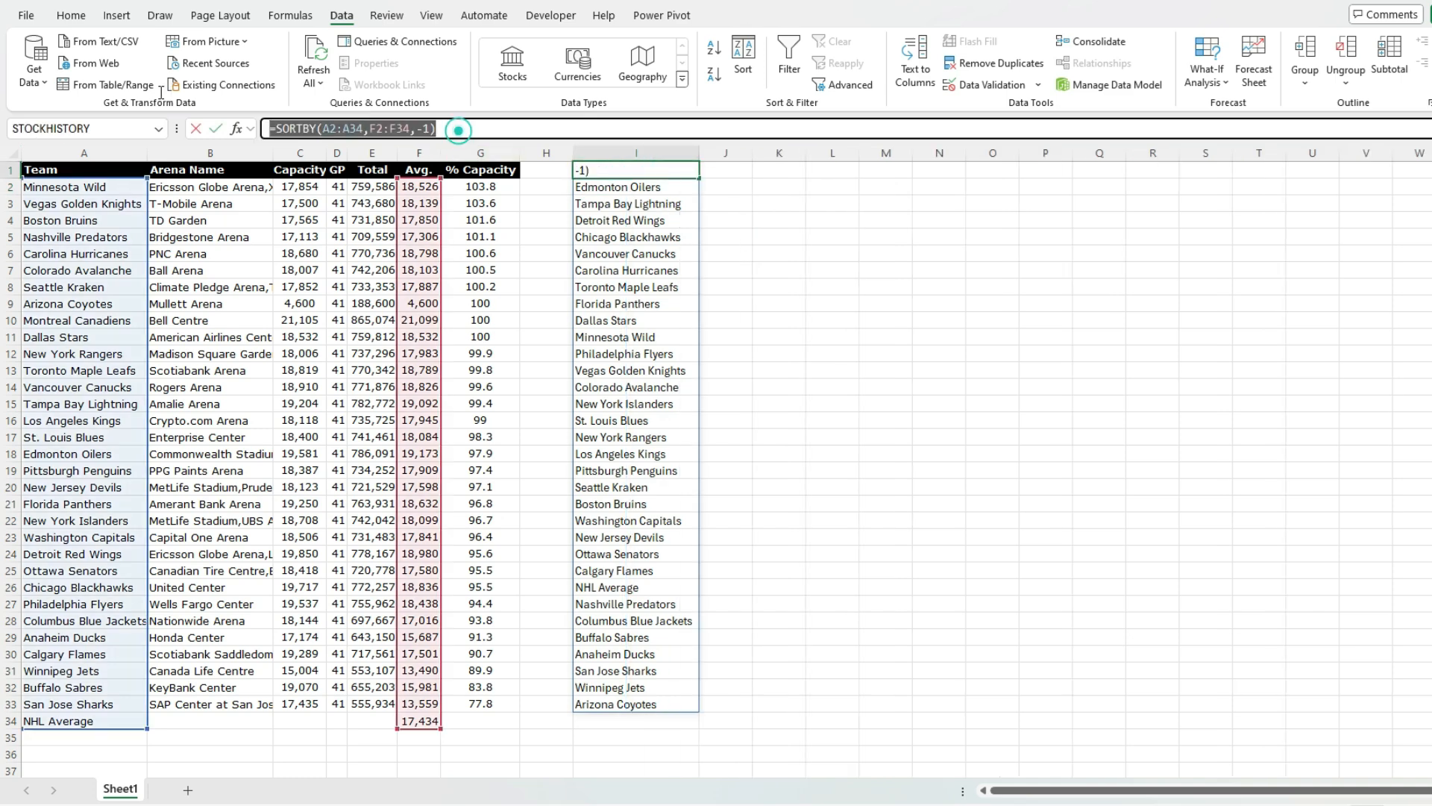
key(Escape)
click(717, 175)
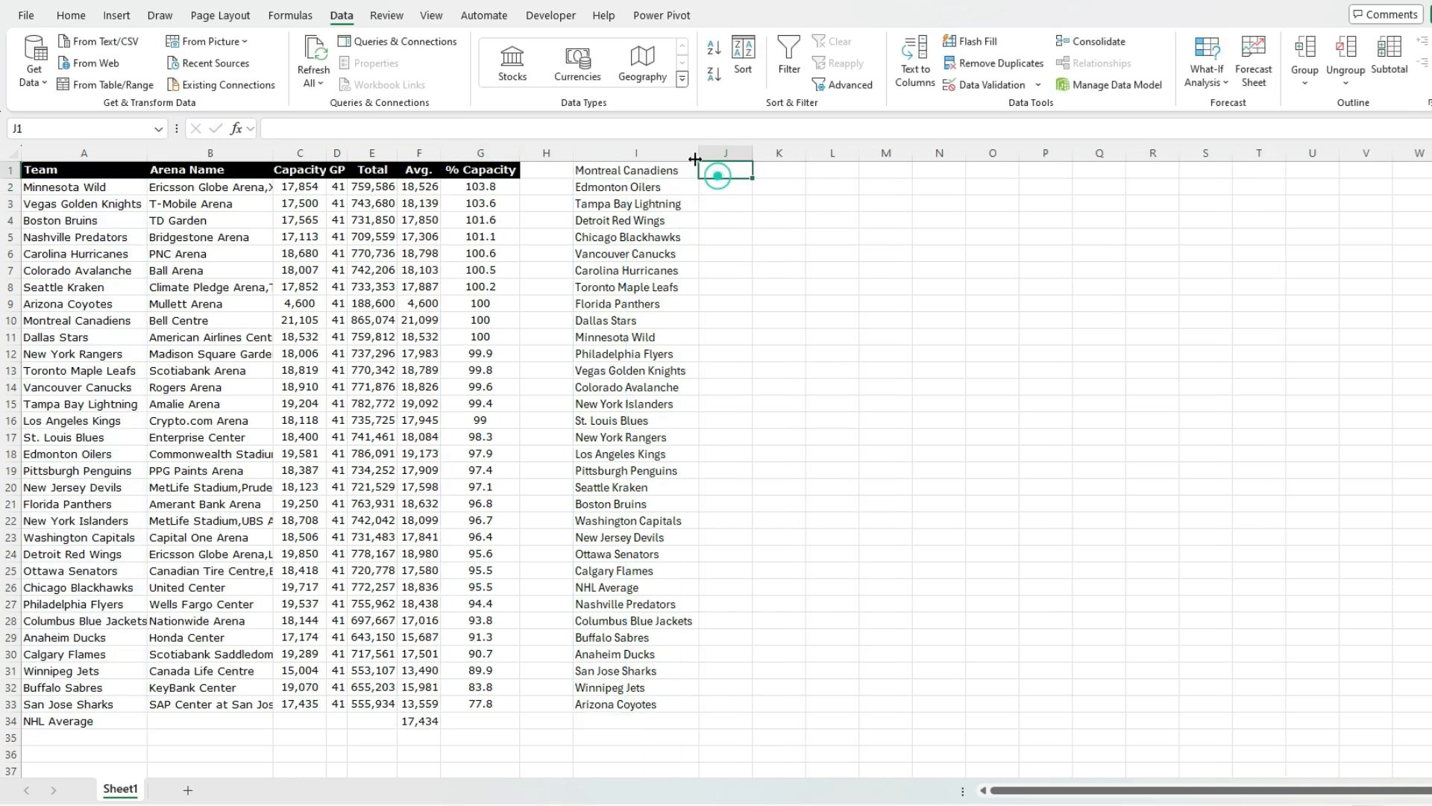
click(676, 128)
key(ctrl+v)
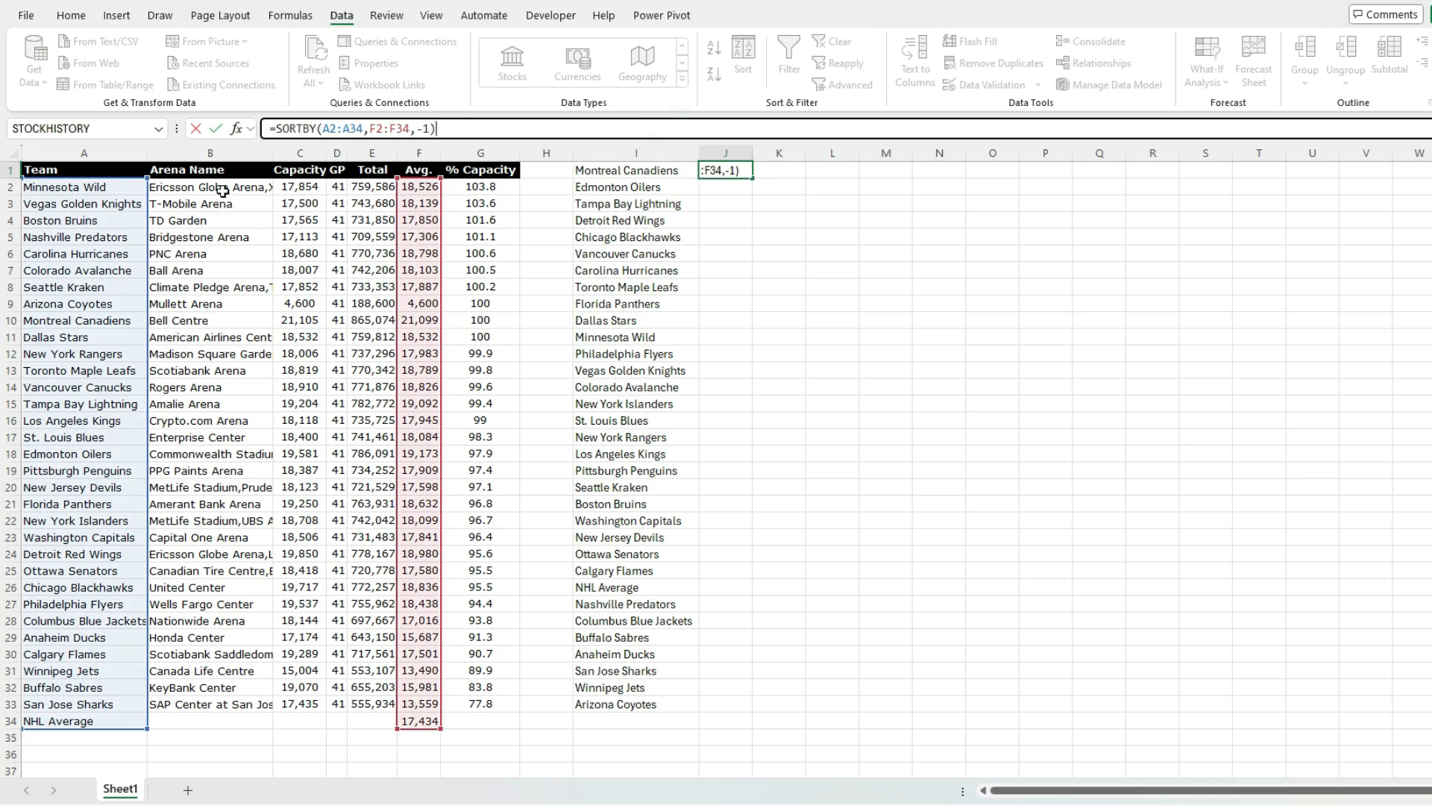
drag(147, 191, 417, 185)
key(Return)
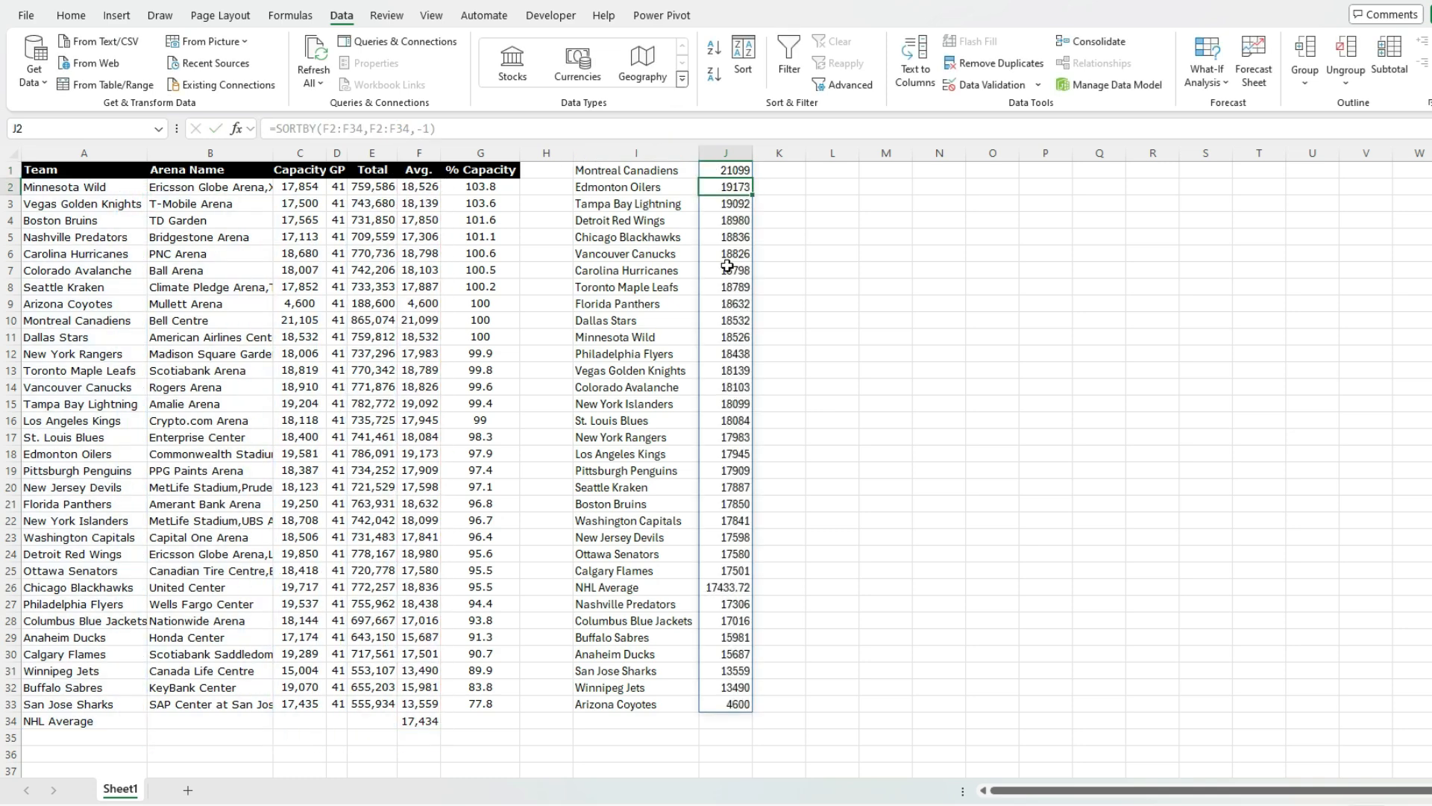
click(663, 175)
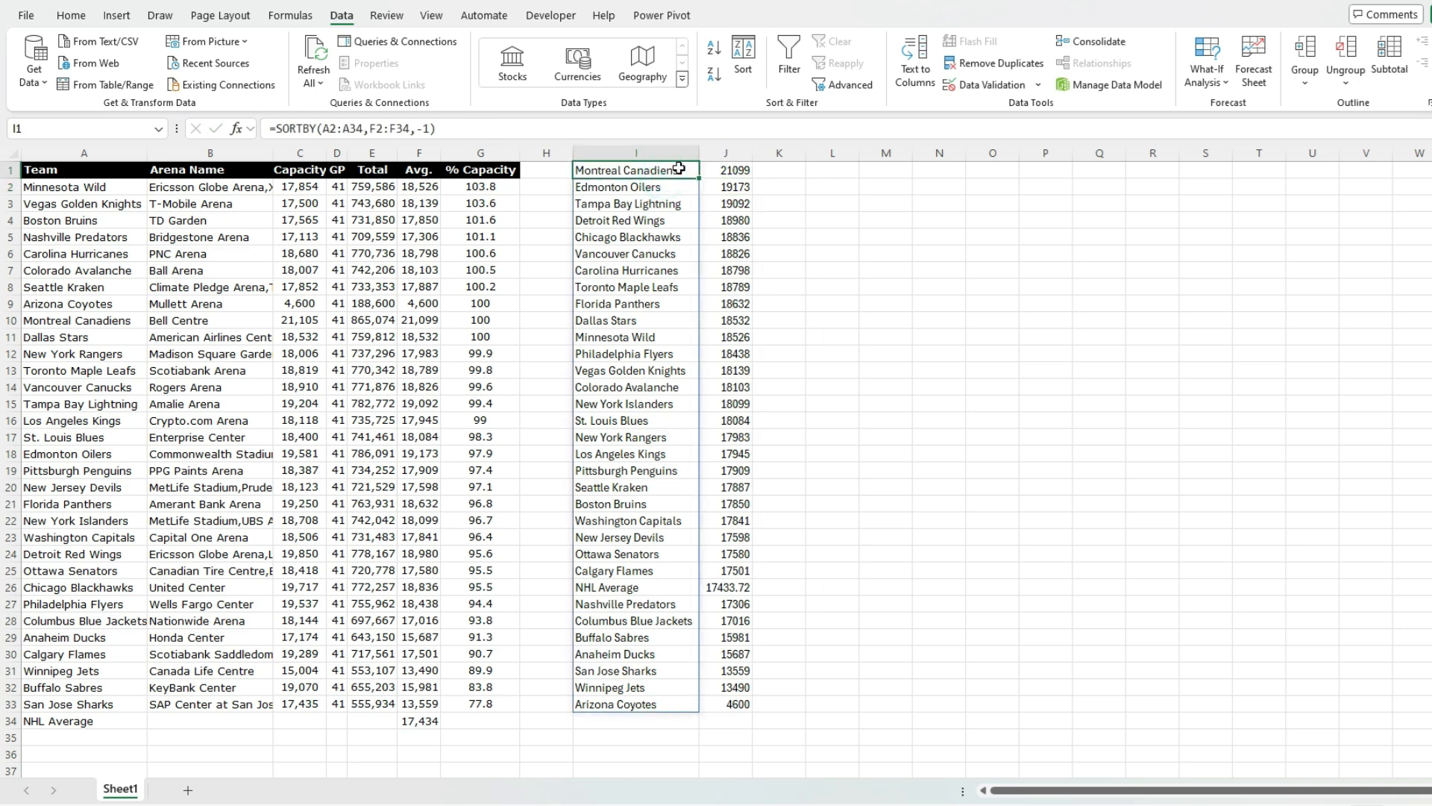
click(736, 167)
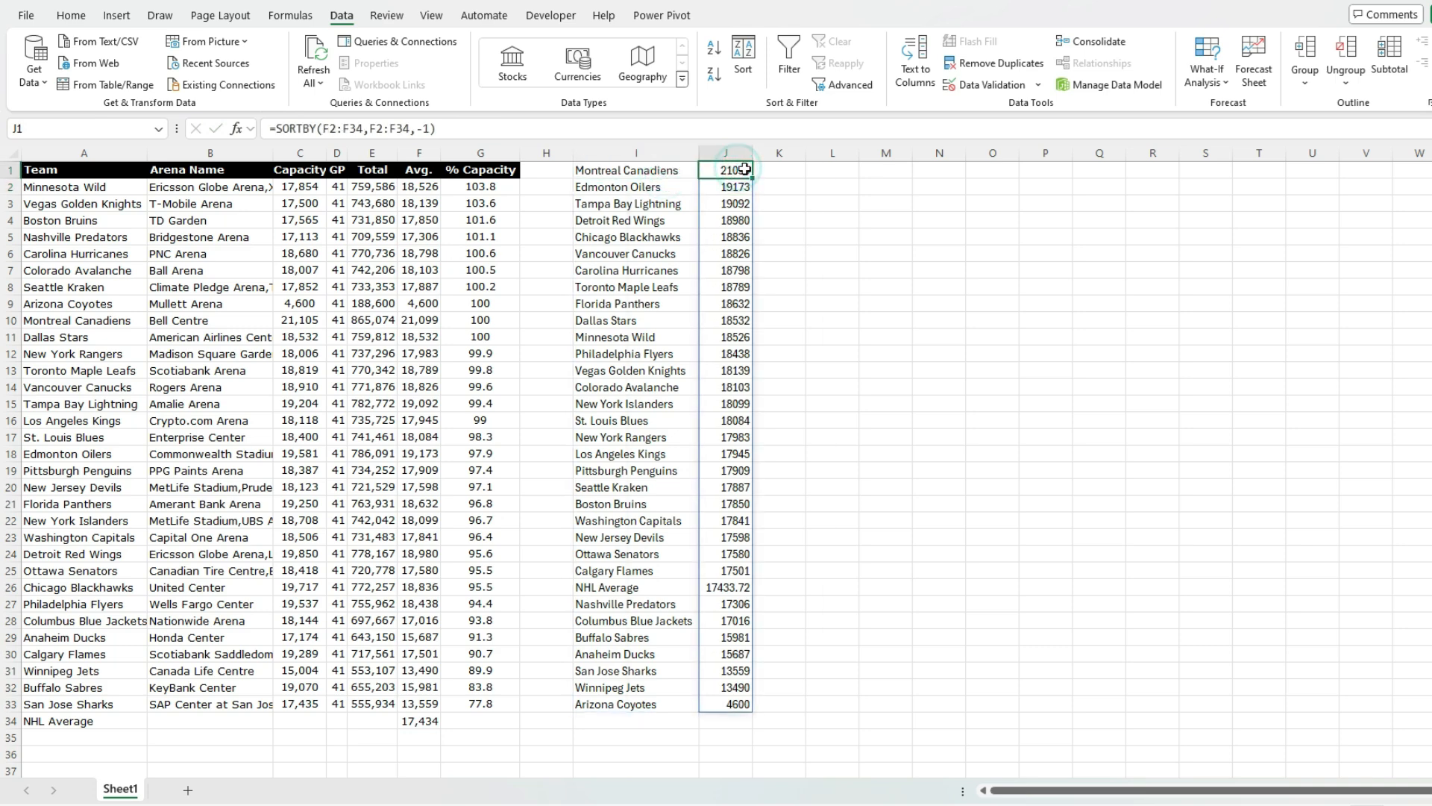
click(650, 588)
click(715, 587)
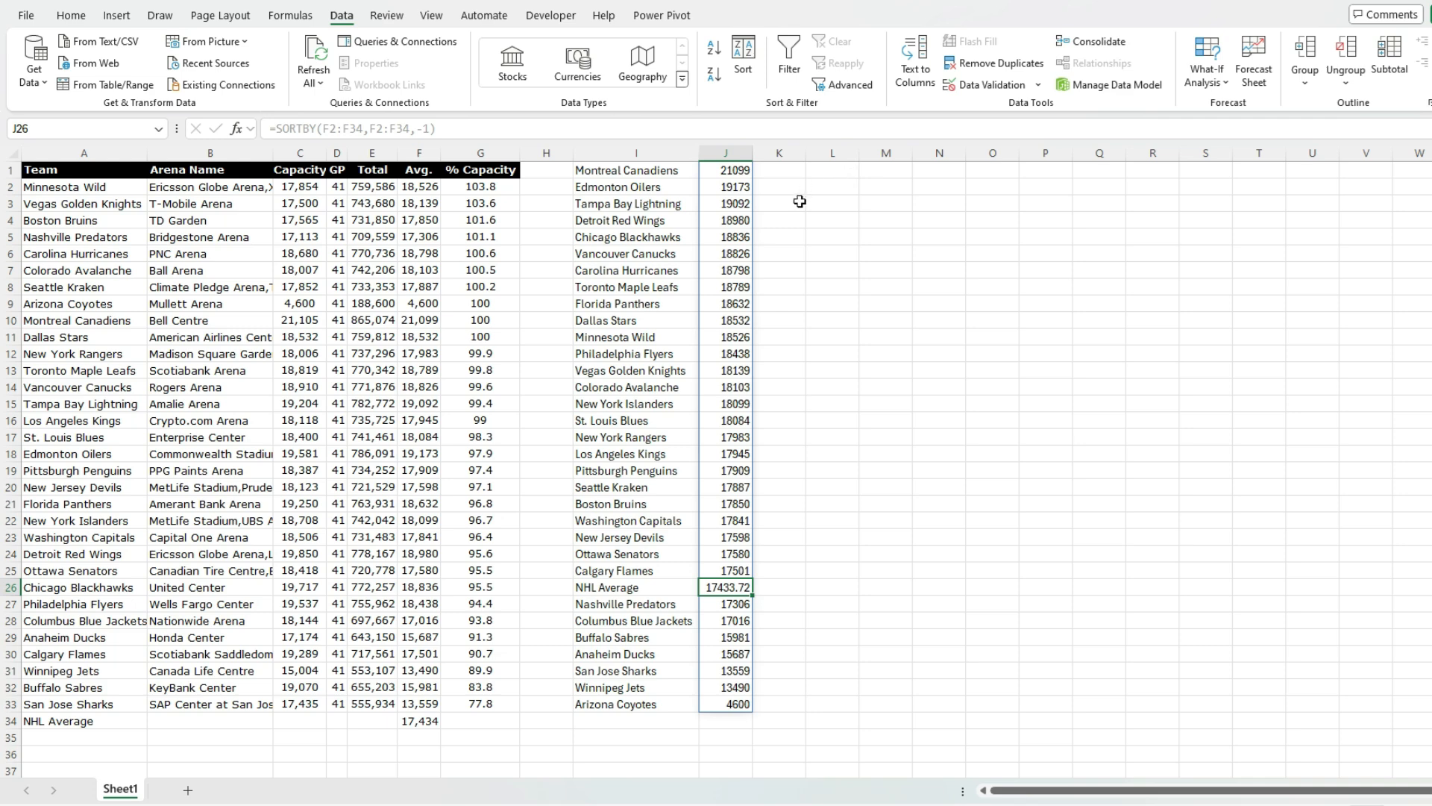
Create a PivotTable from Sheet1!$A$1:$G$34 in the existing worksheet at L1.
click(393, 236)
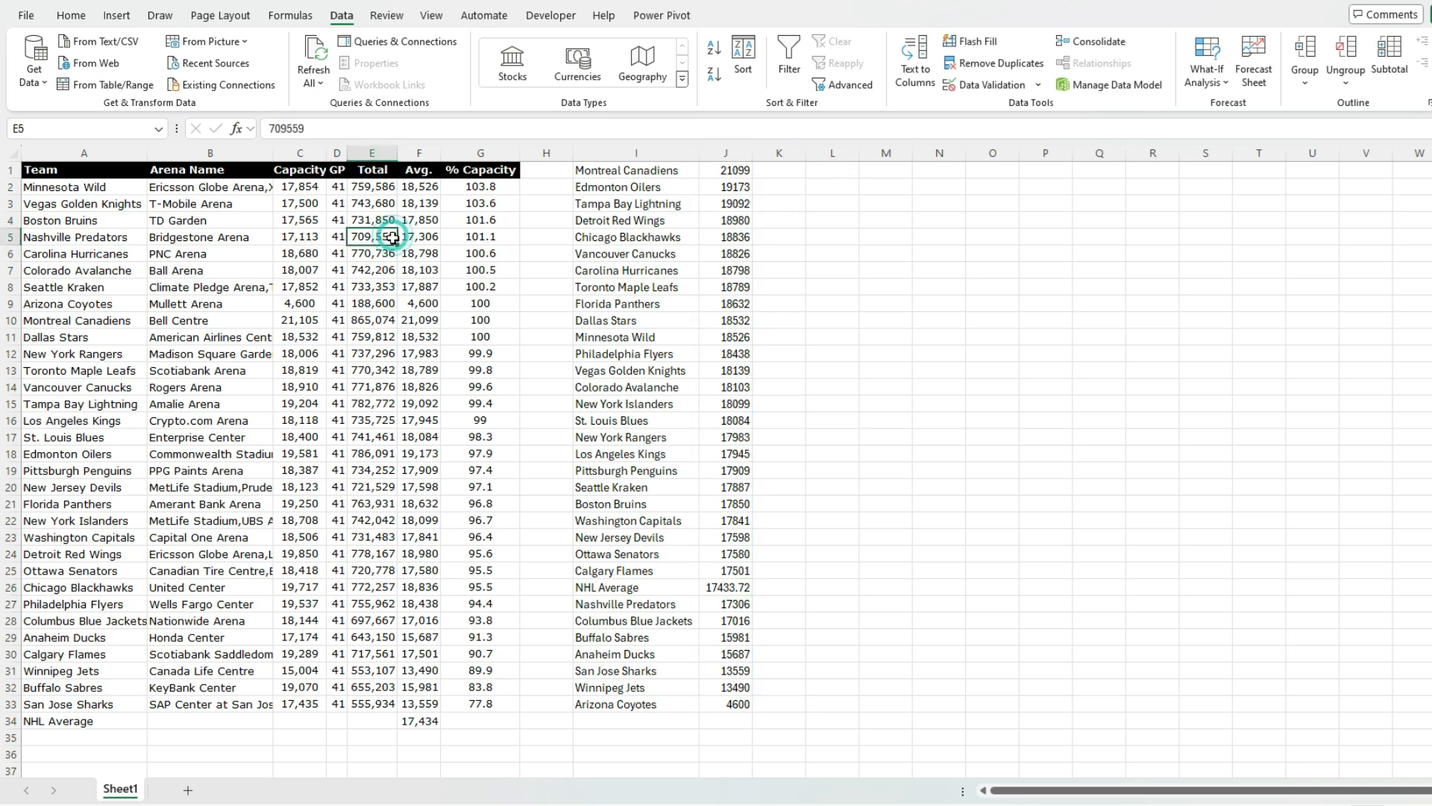
click(119, 17)
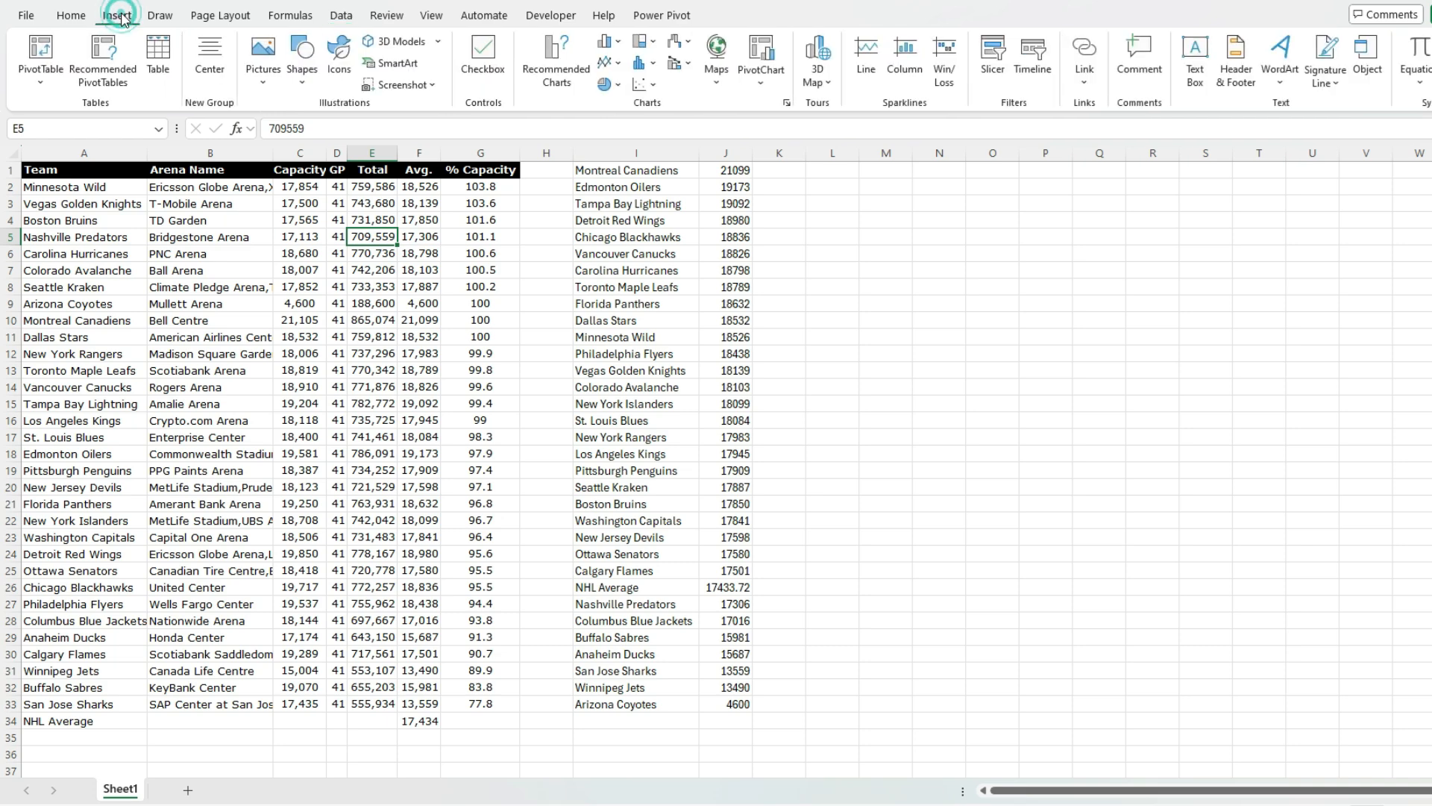
click(41, 51)
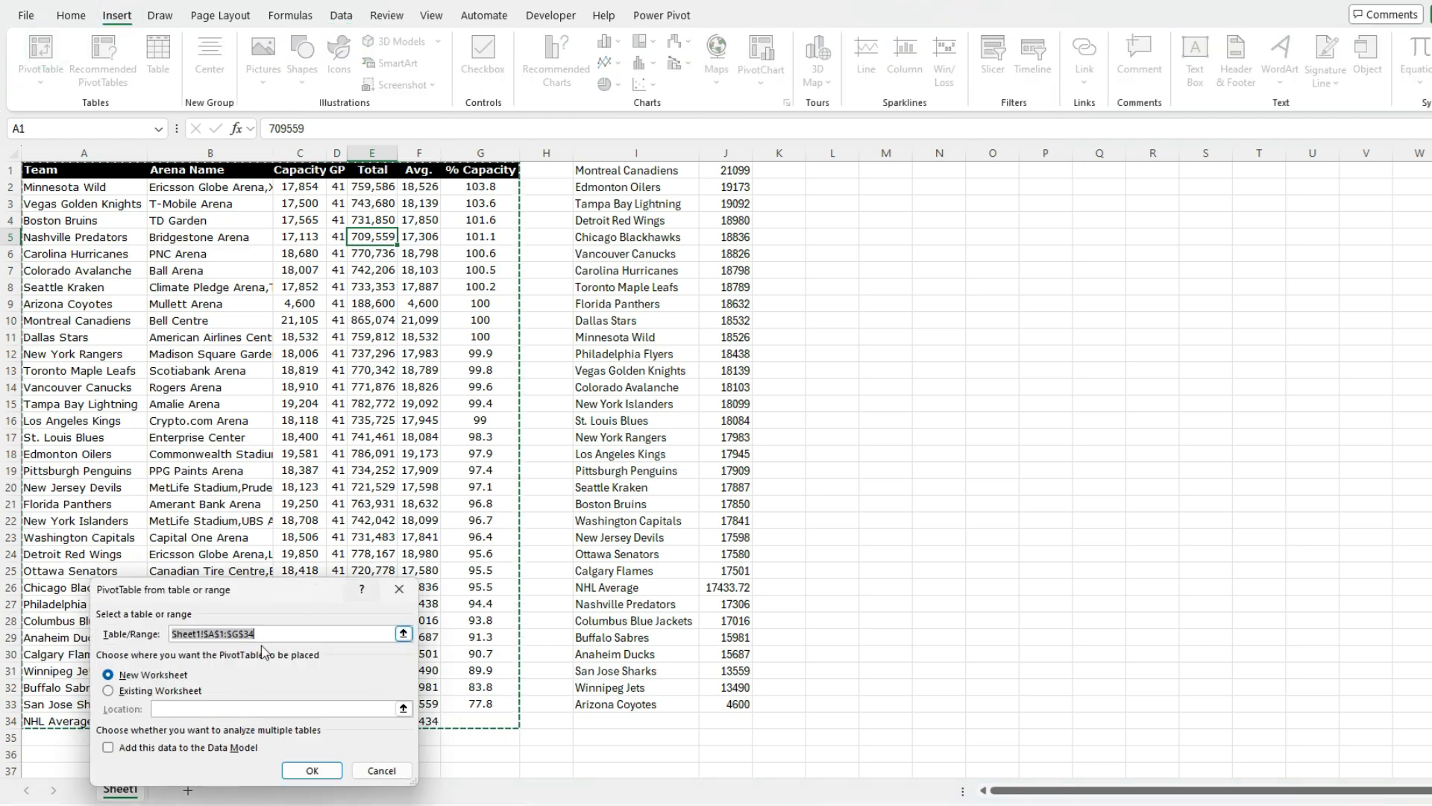
click(170, 690)
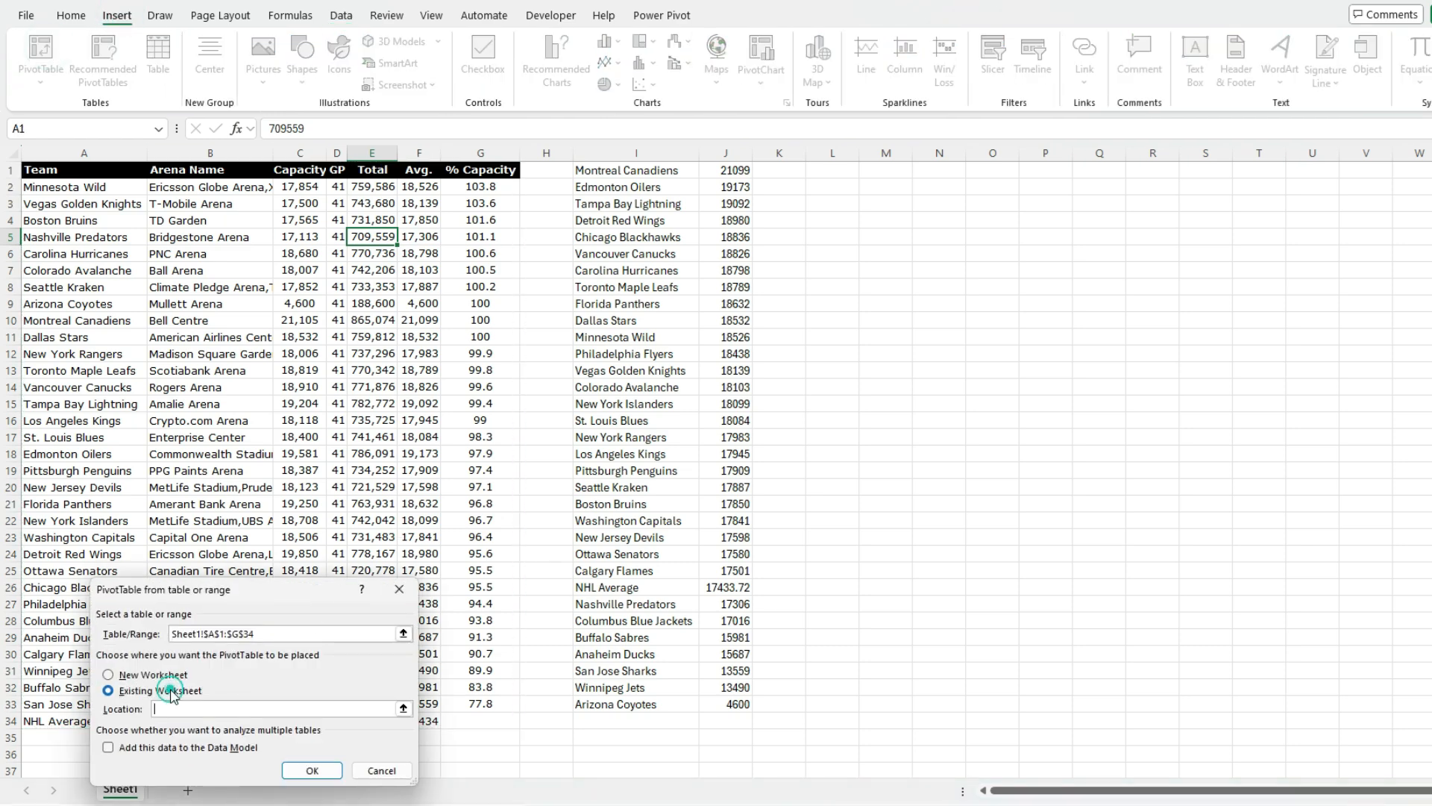
click(403, 708)
click(833, 170)
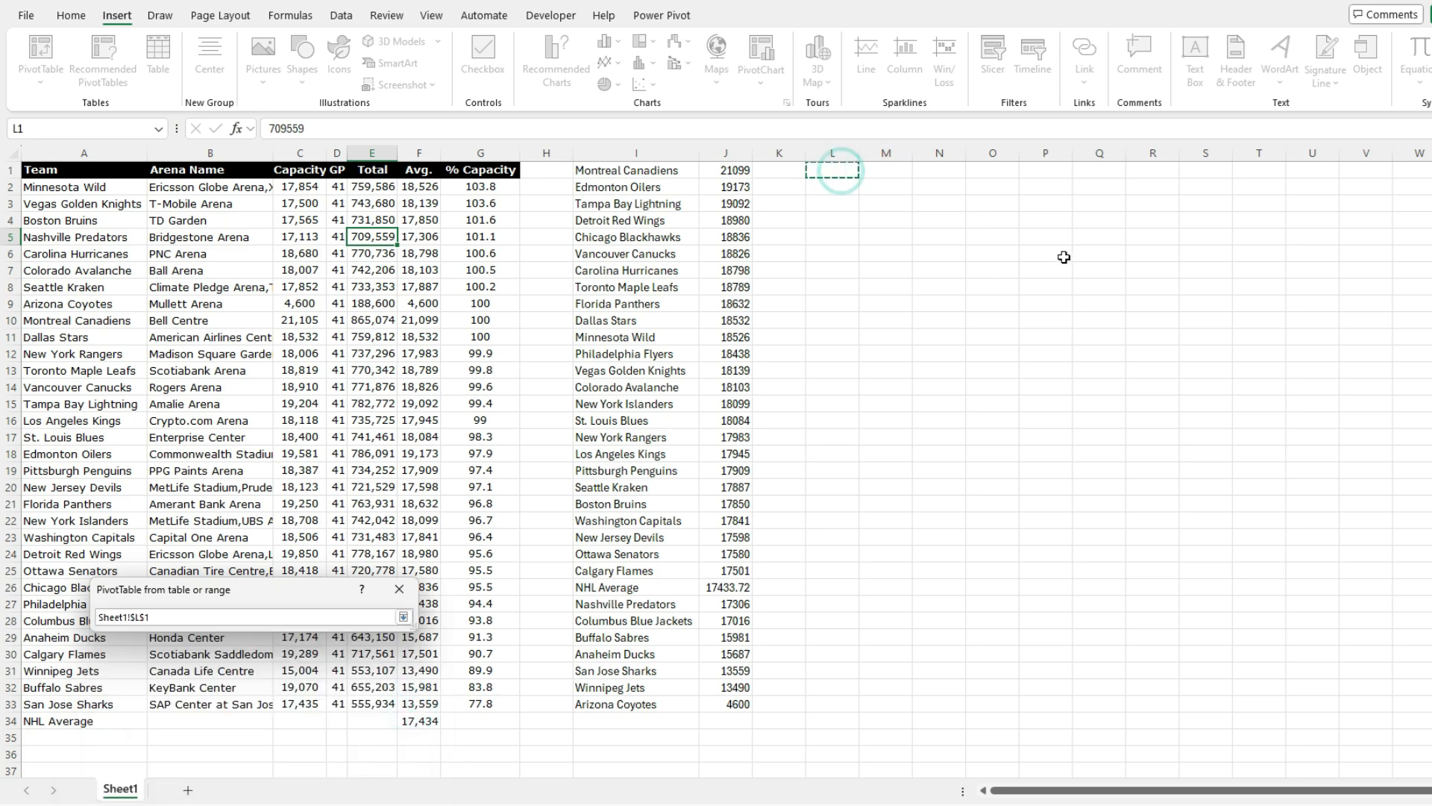
key(Return)
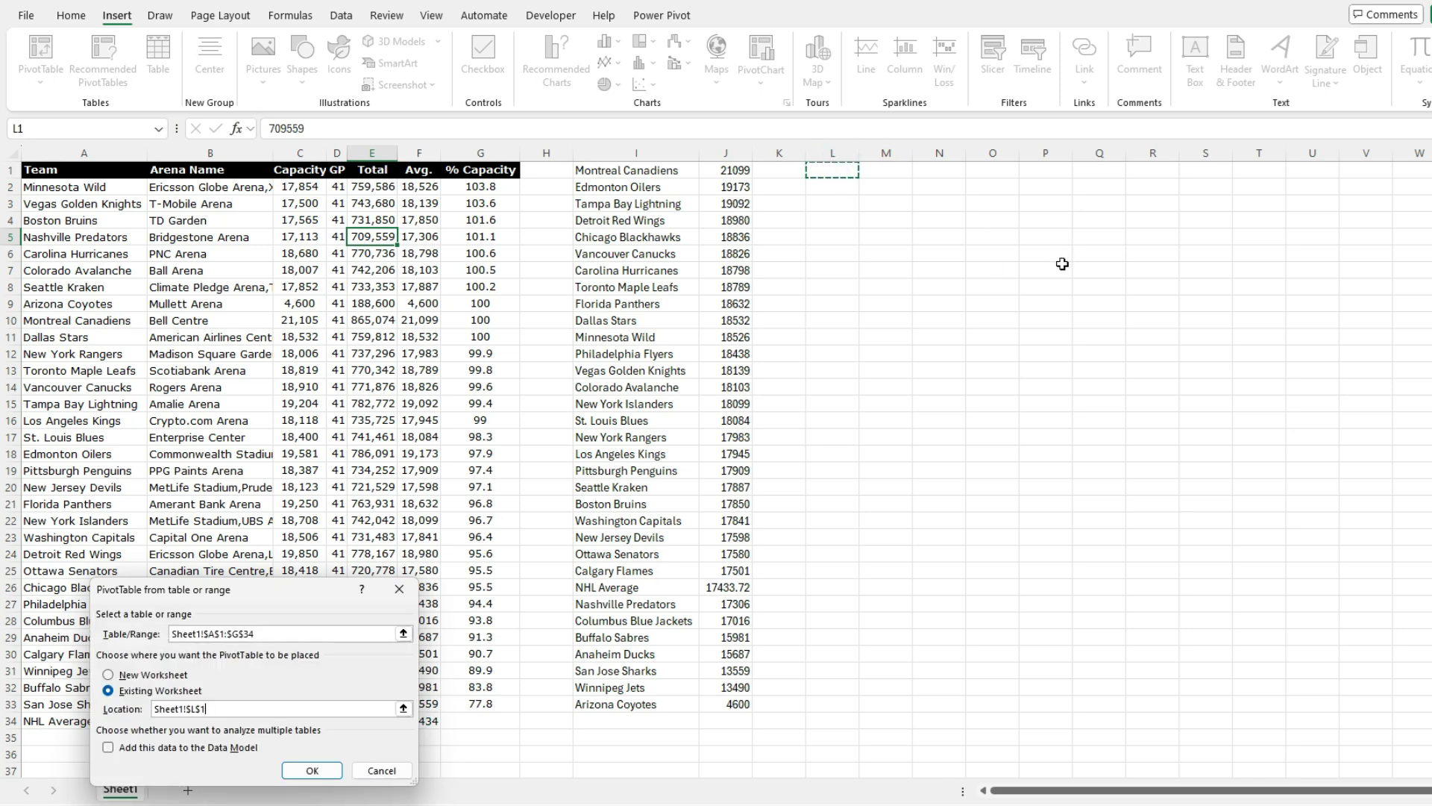
click(339, 771)
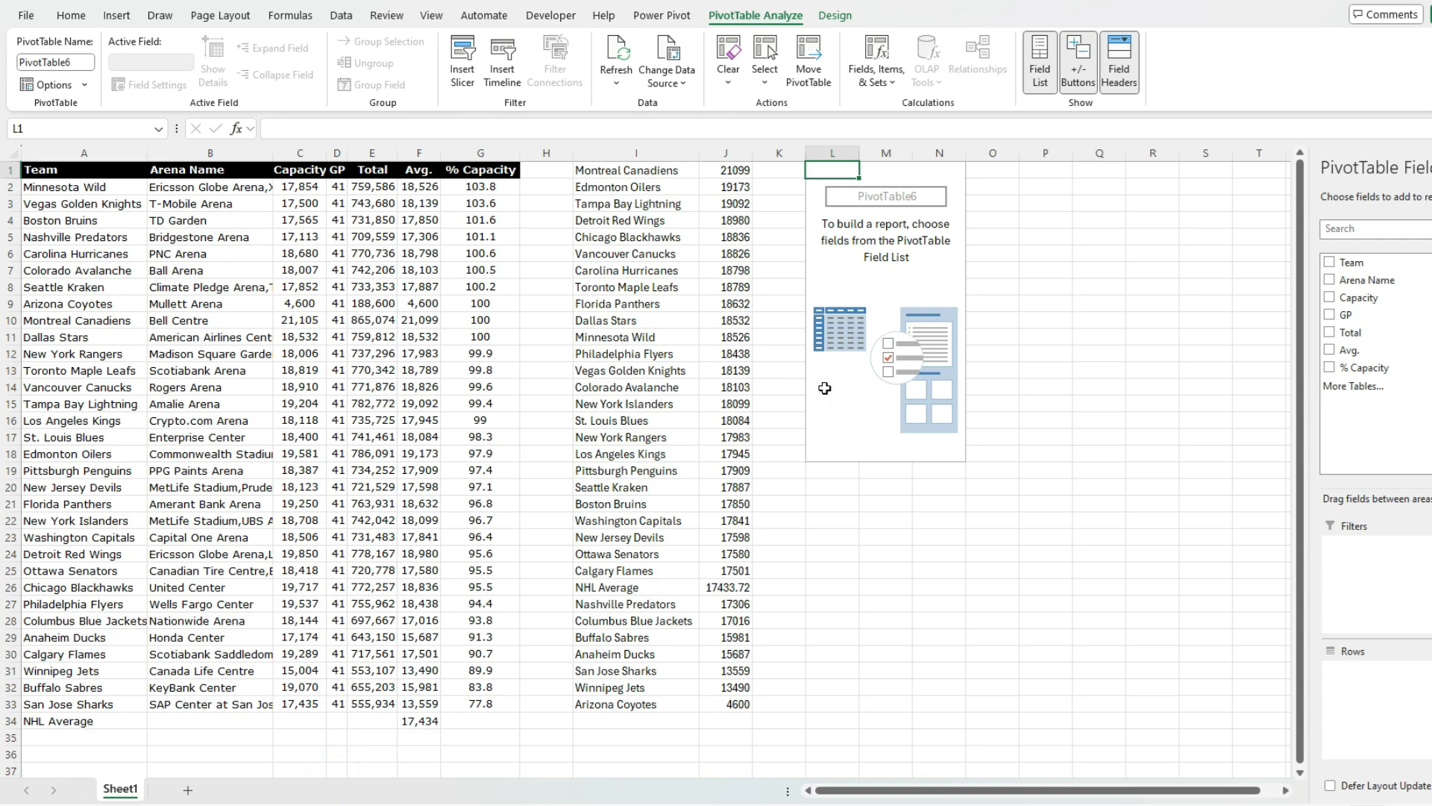
Use Team as the PivotTable's rows and Avg. as its values, and remove the grand total row.
drag(1352, 262, 1394, 720)
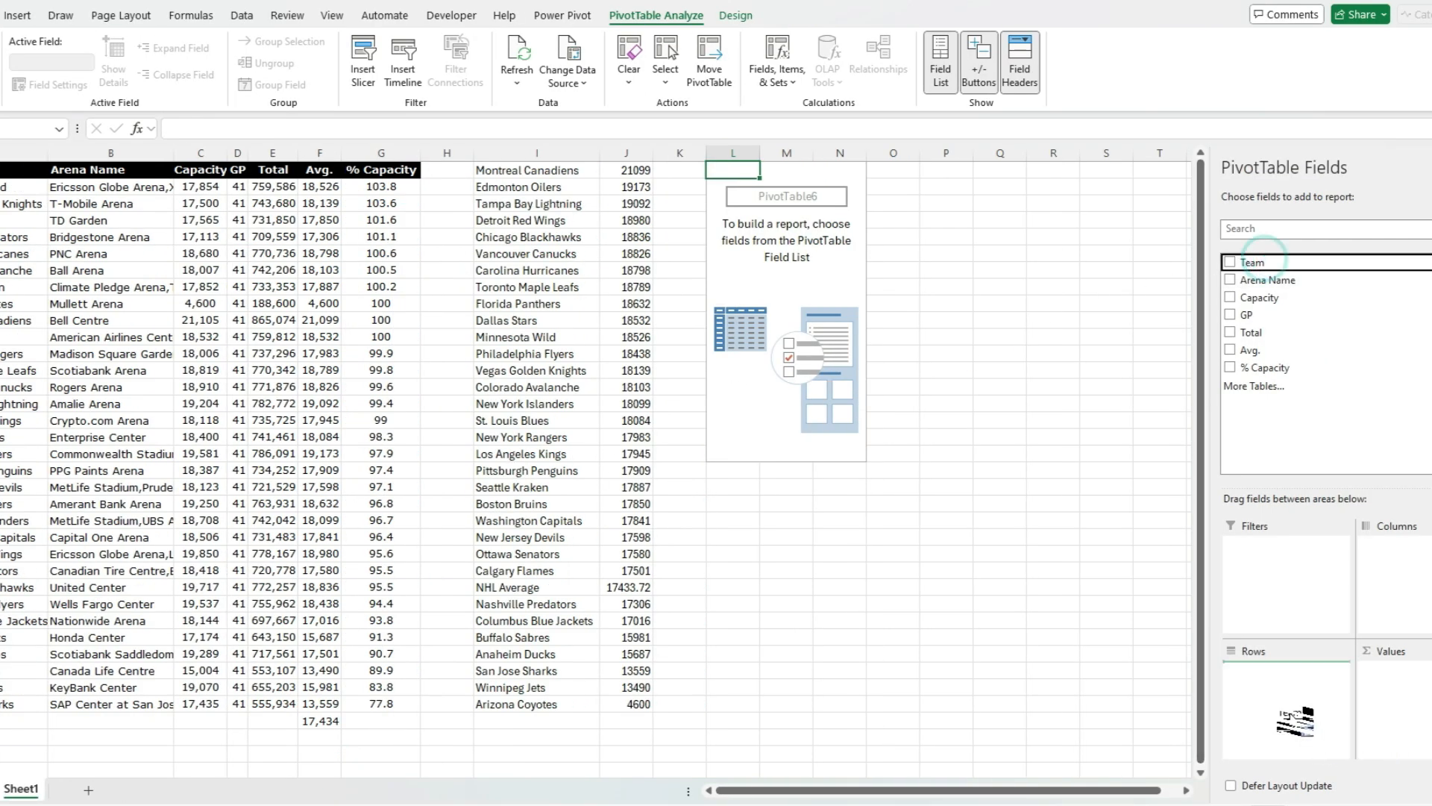
drag(1296, 720, 1295, 720)
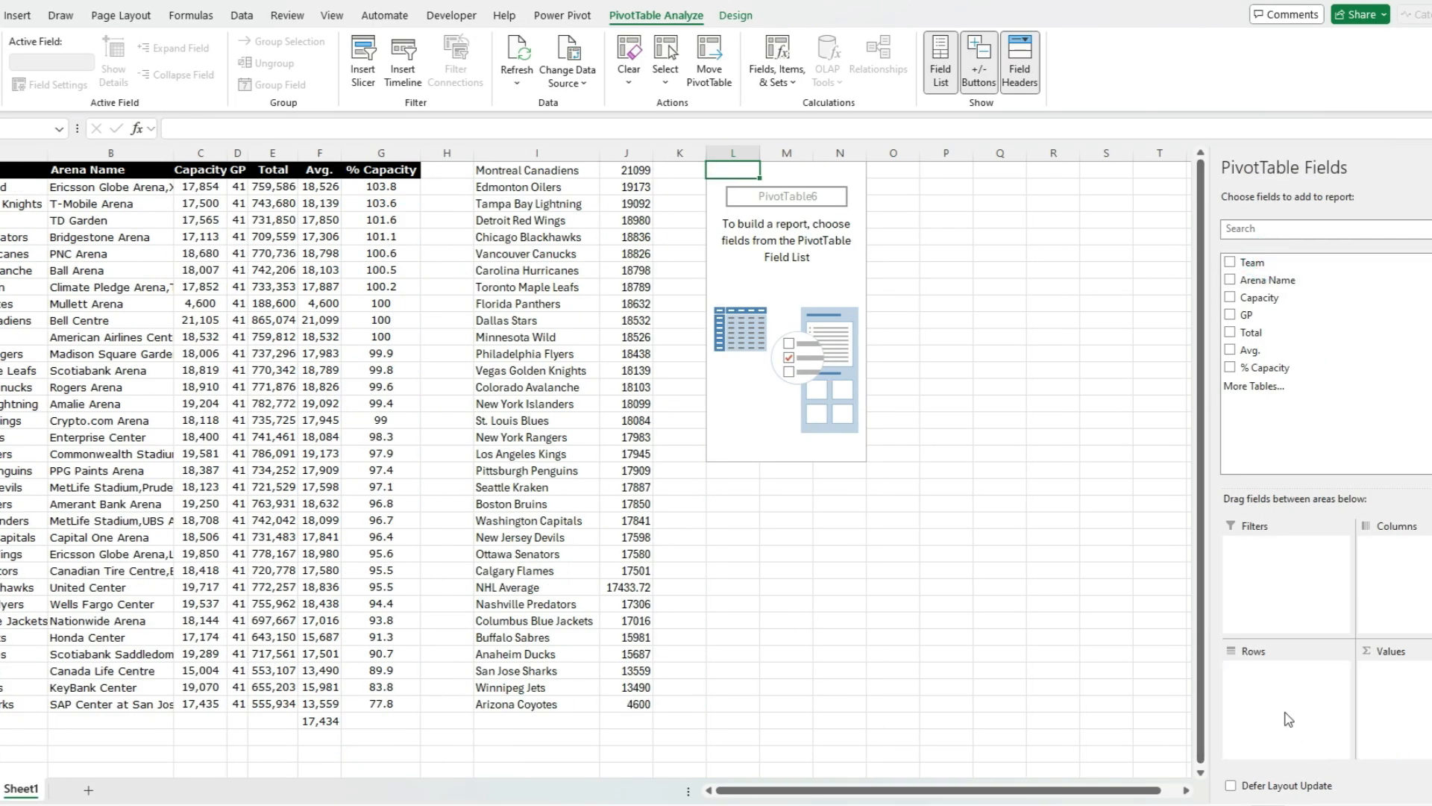
drag(1270, 348, 1402, 683)
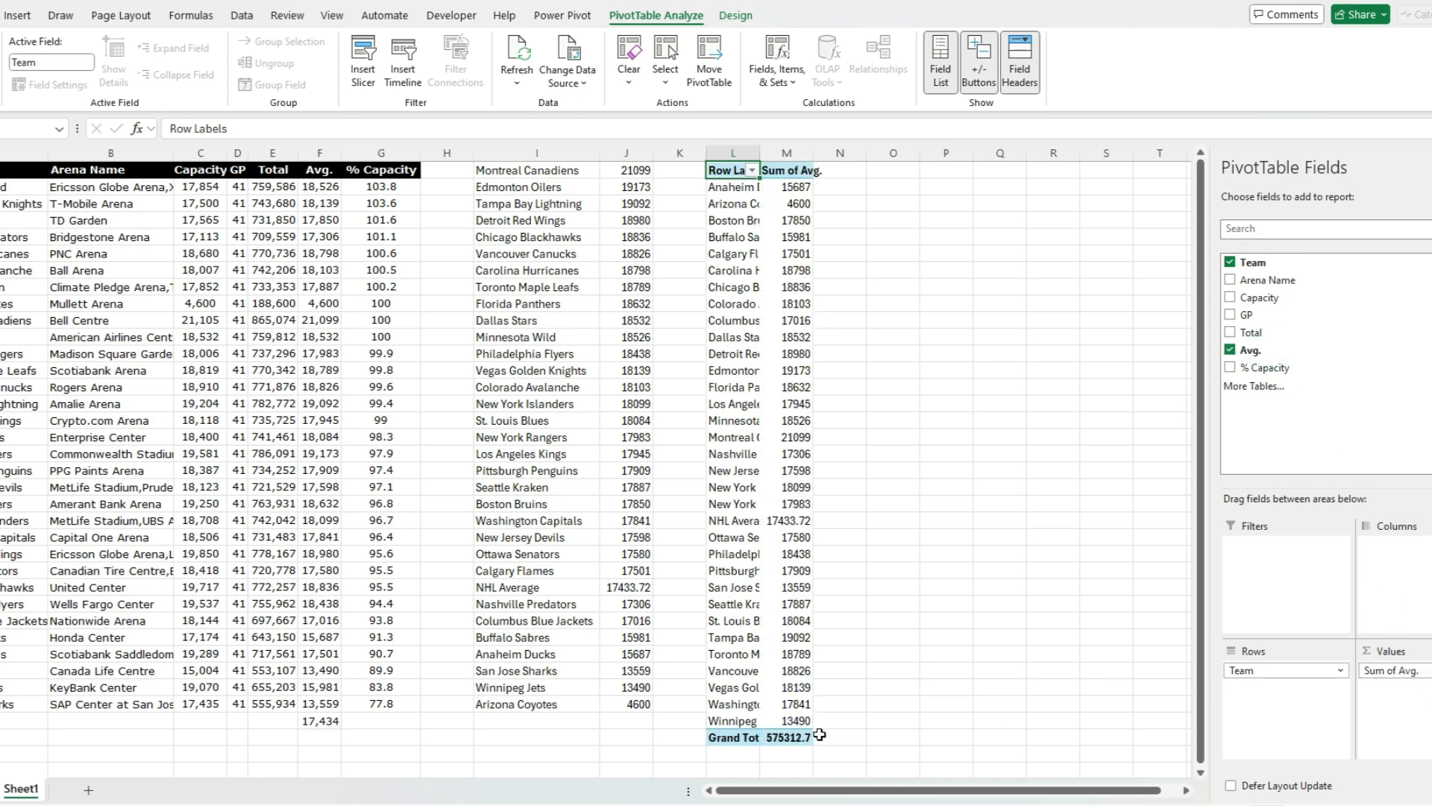
right_click(746, 739)
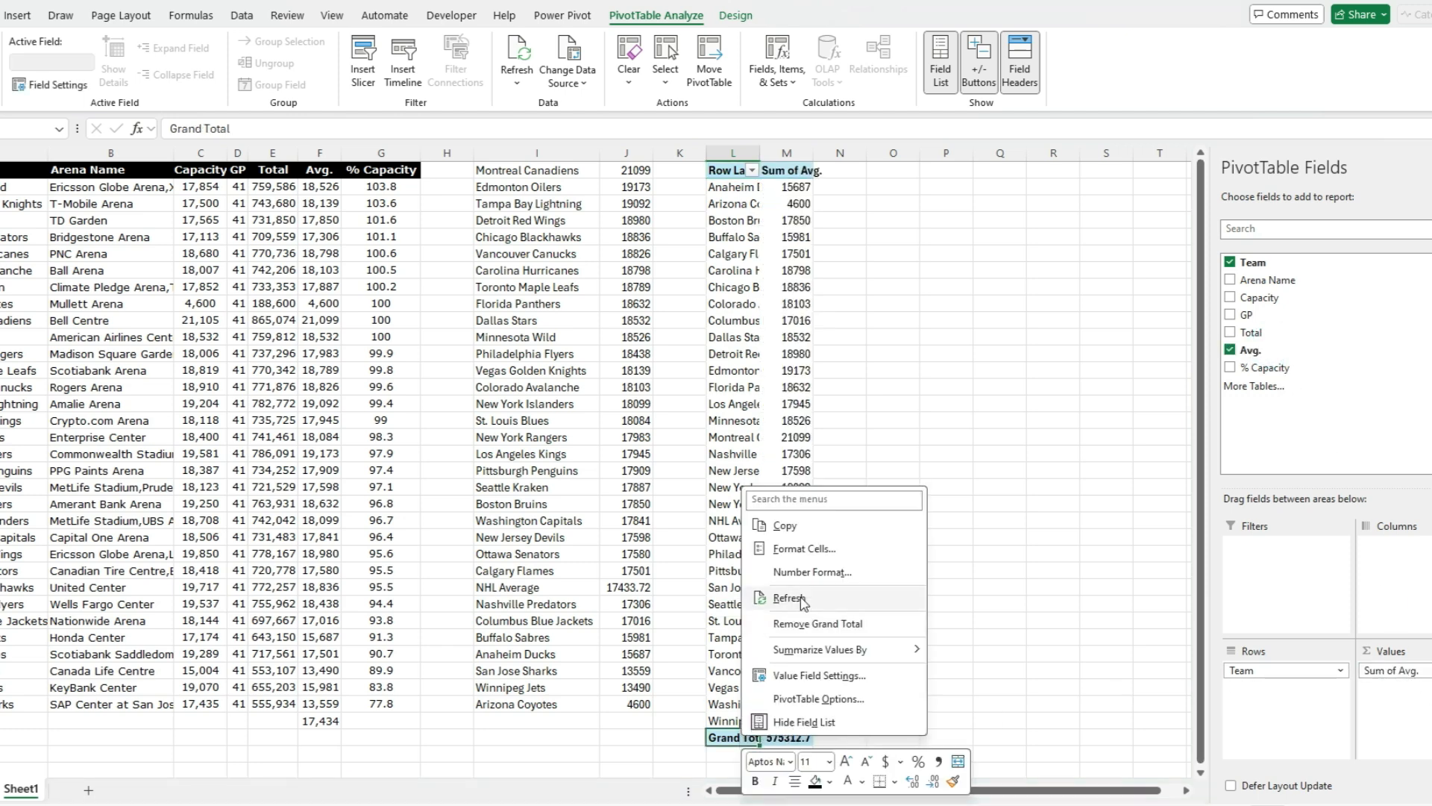
click(795, 619)
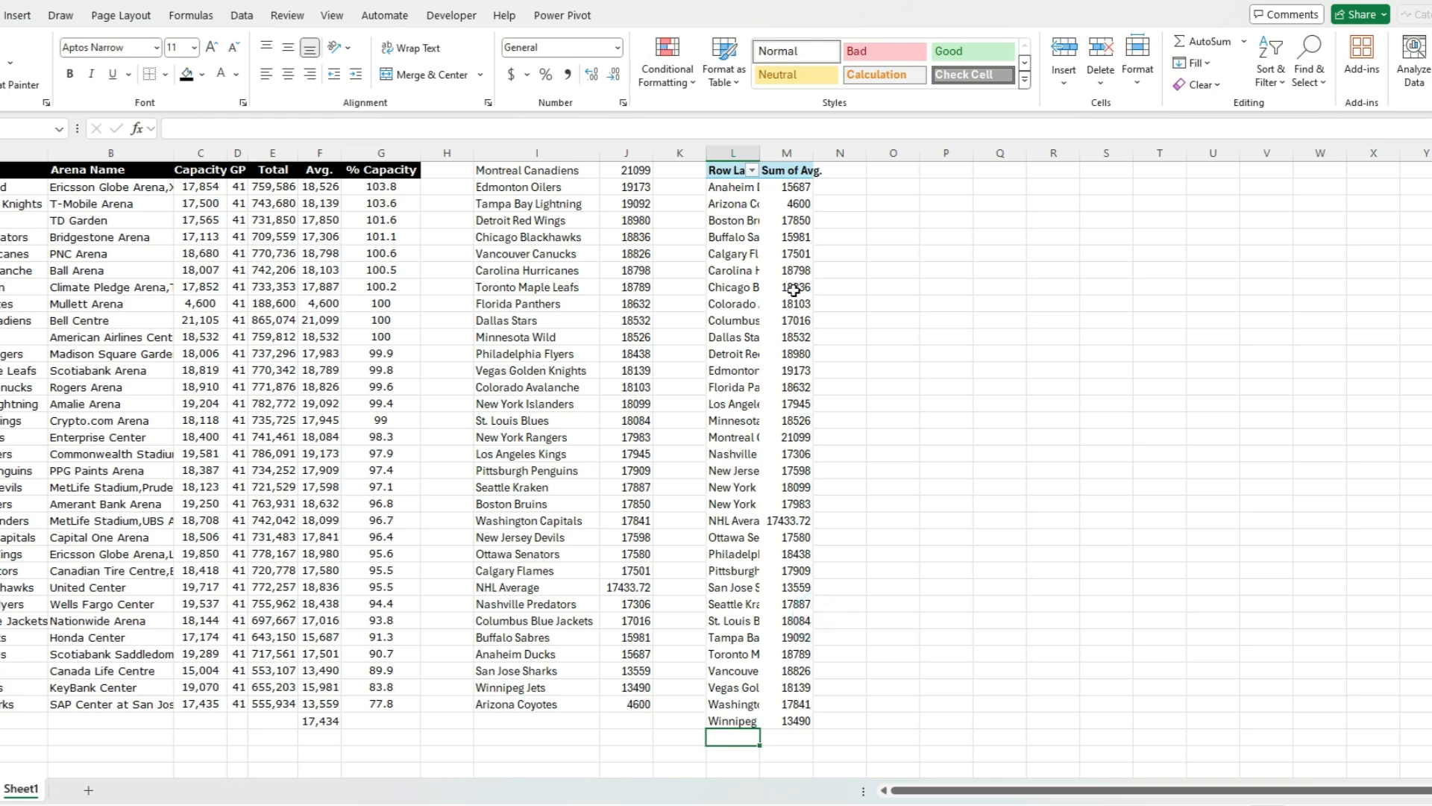
Sort the PivotTable's Sum of Avg. values from largest to smallest and fit columns L and M to their contents.
right_click(793, 290)
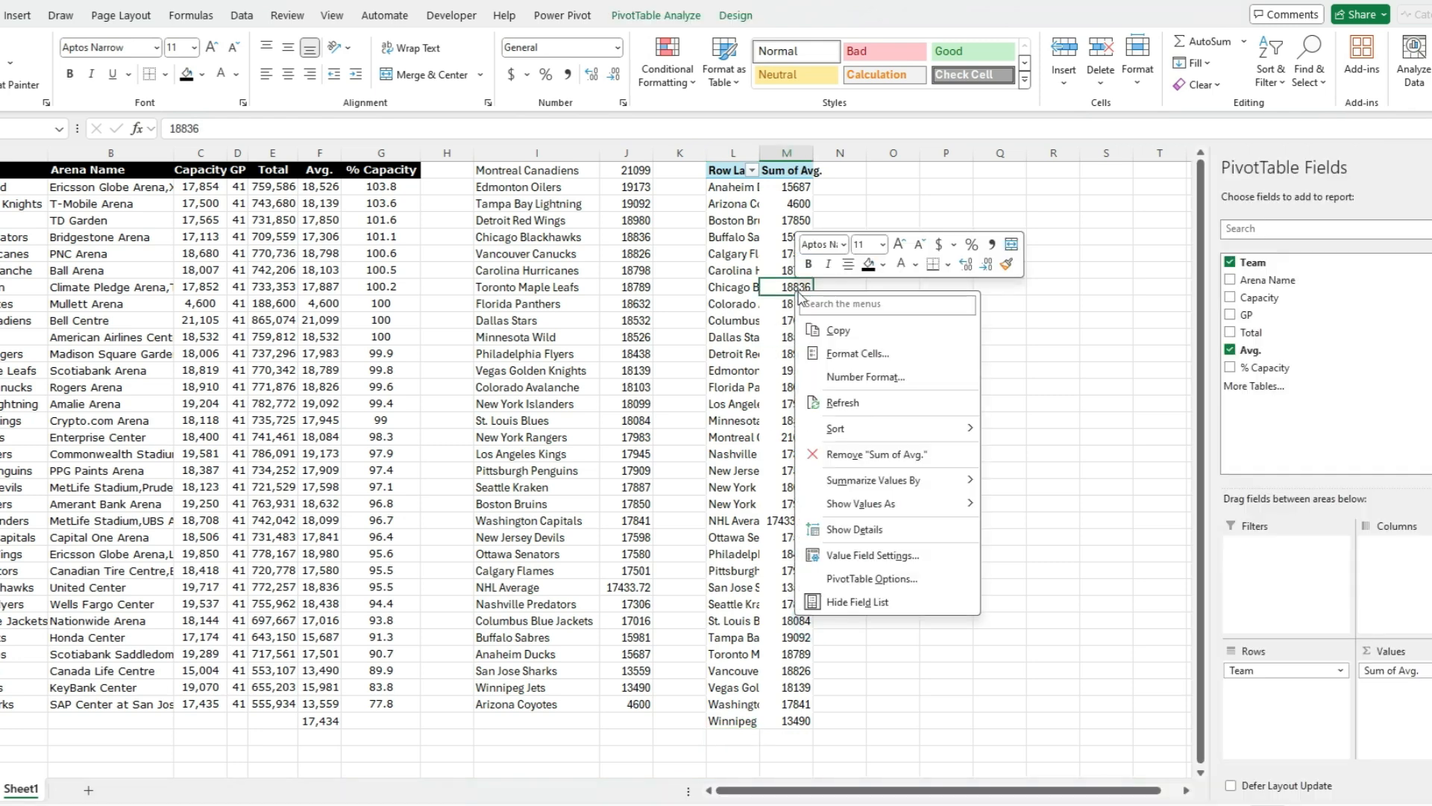
click(890, 429)
click(1072, 456)
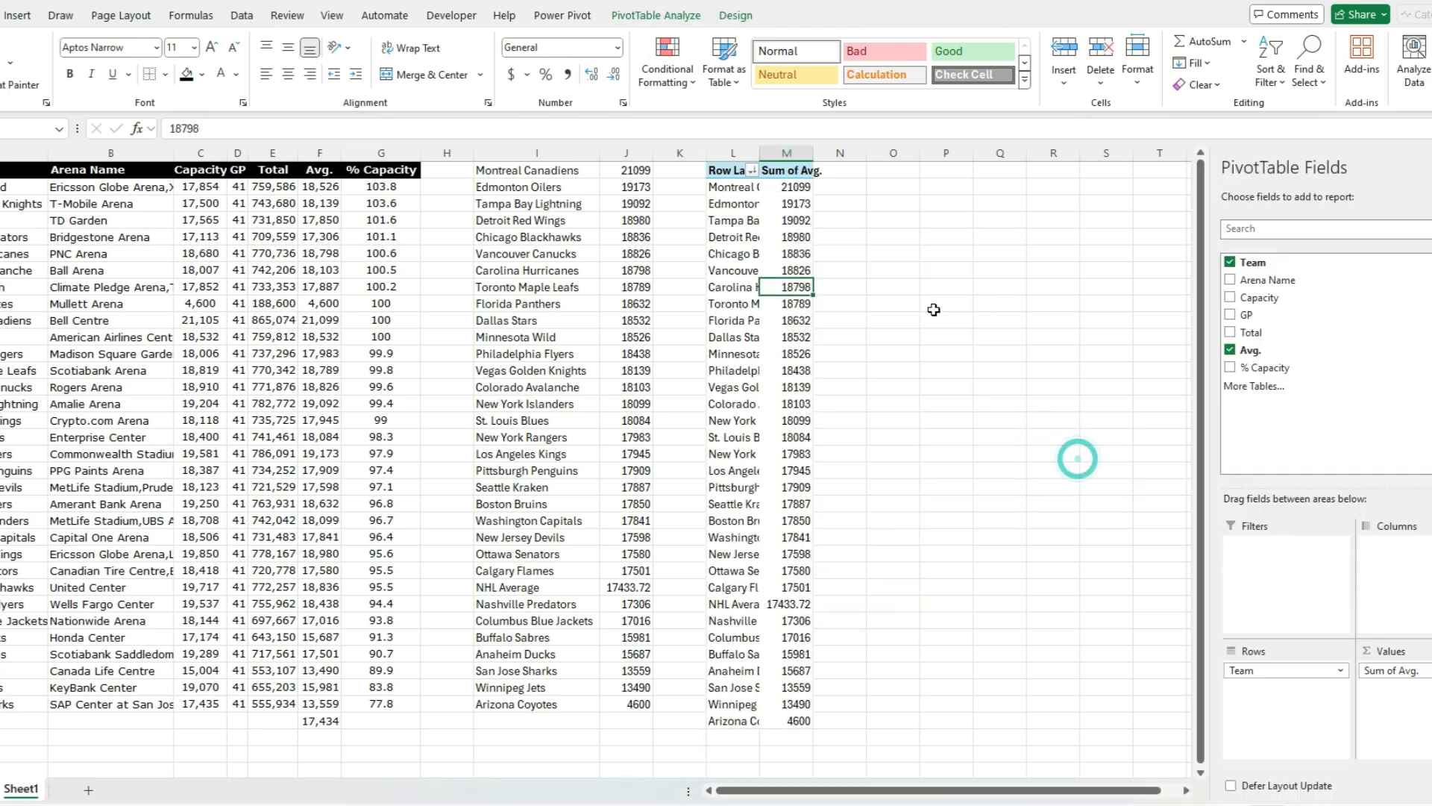
double_click(755, 153)
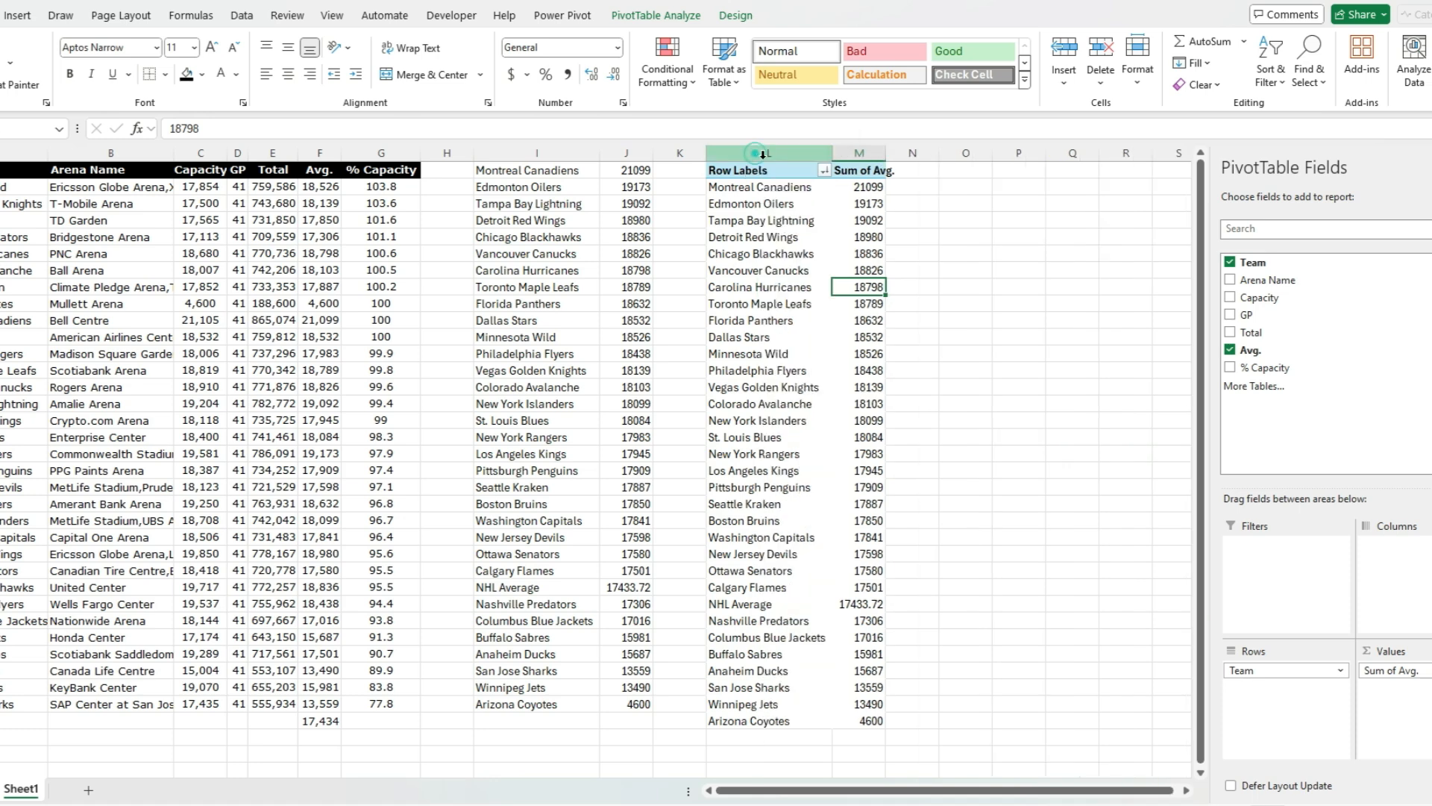
double_click(887, 154)
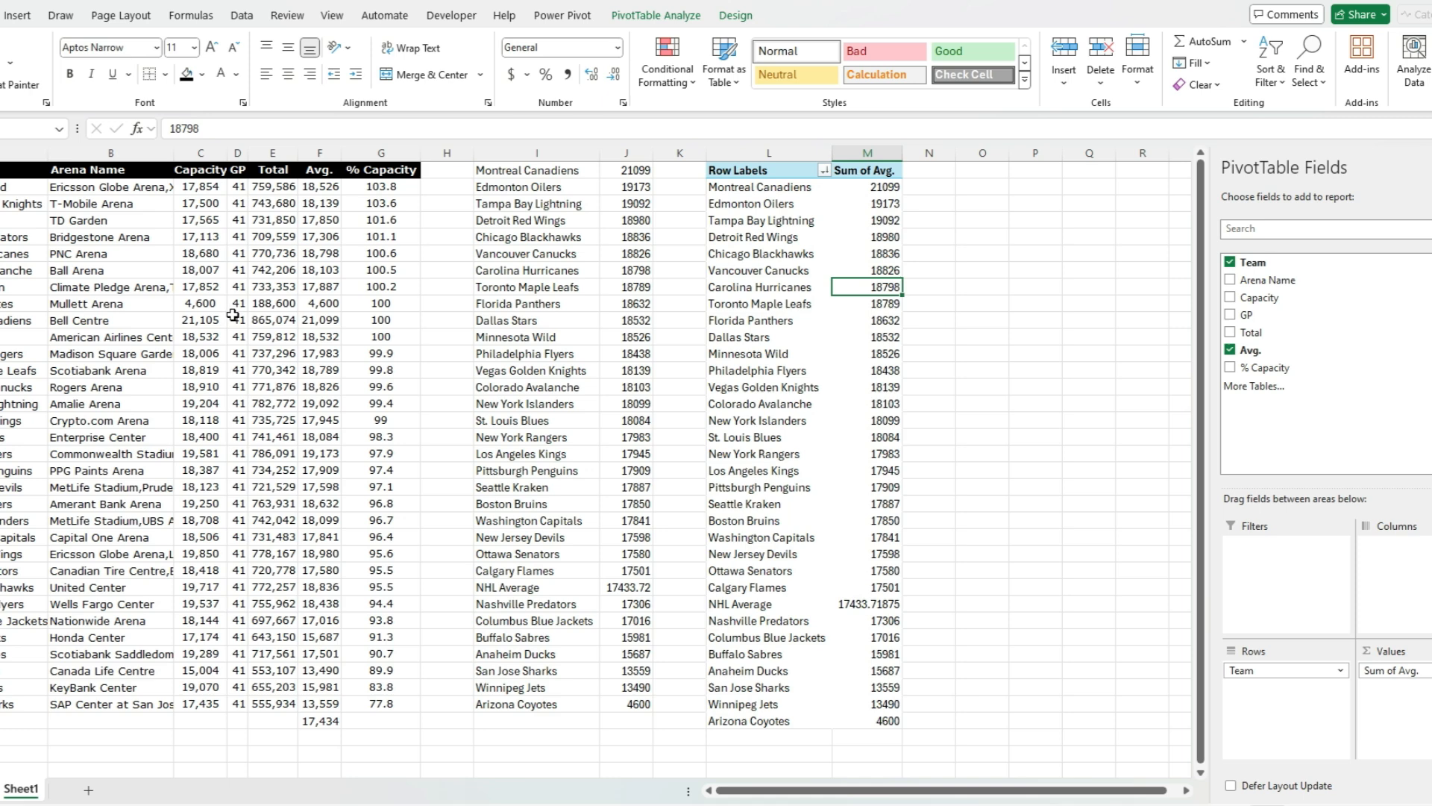
Insert a bar PivotChart, using the first bar type, based on the sorted PivotTable.
mouse_move(888, 379)
click(19, 16)
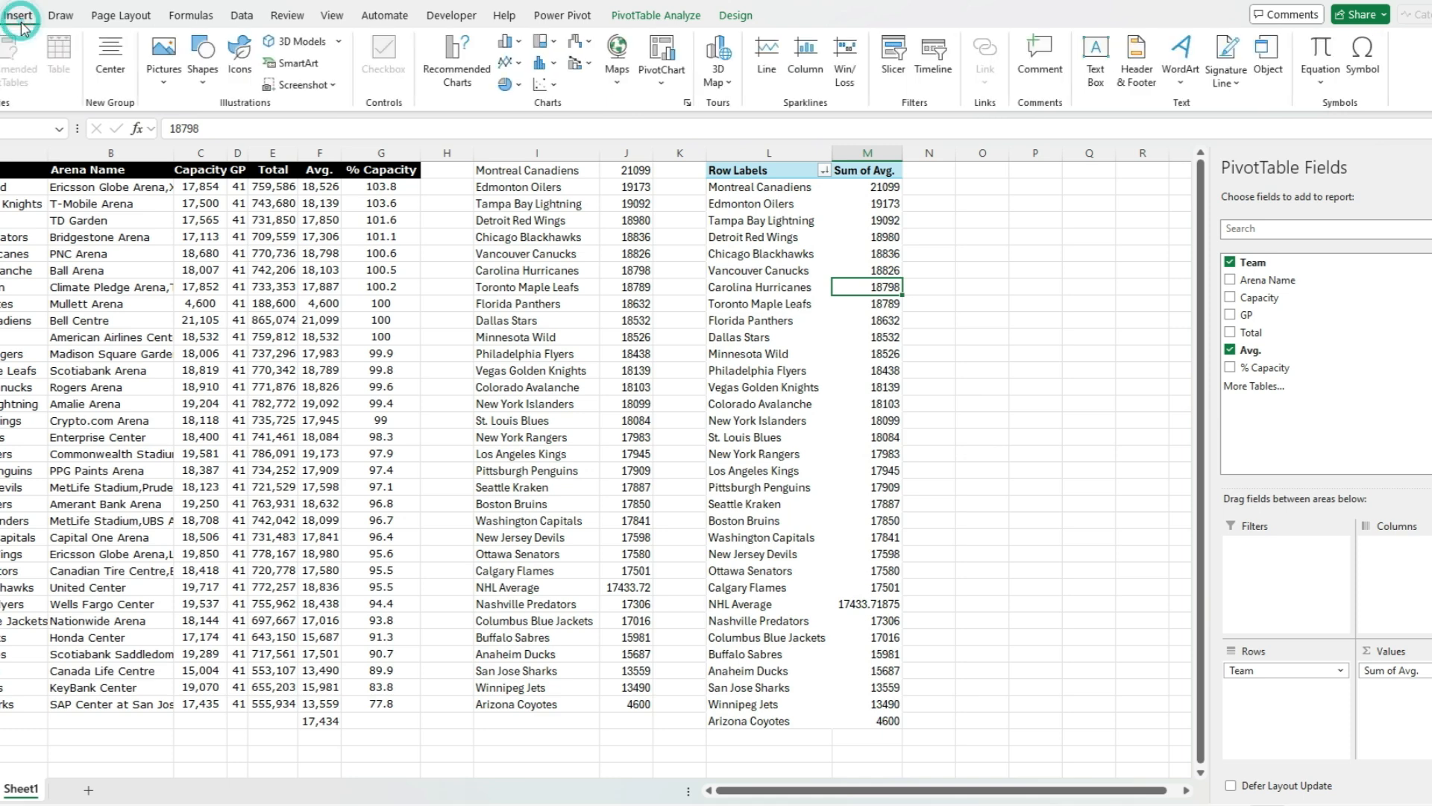
click(686, 103)
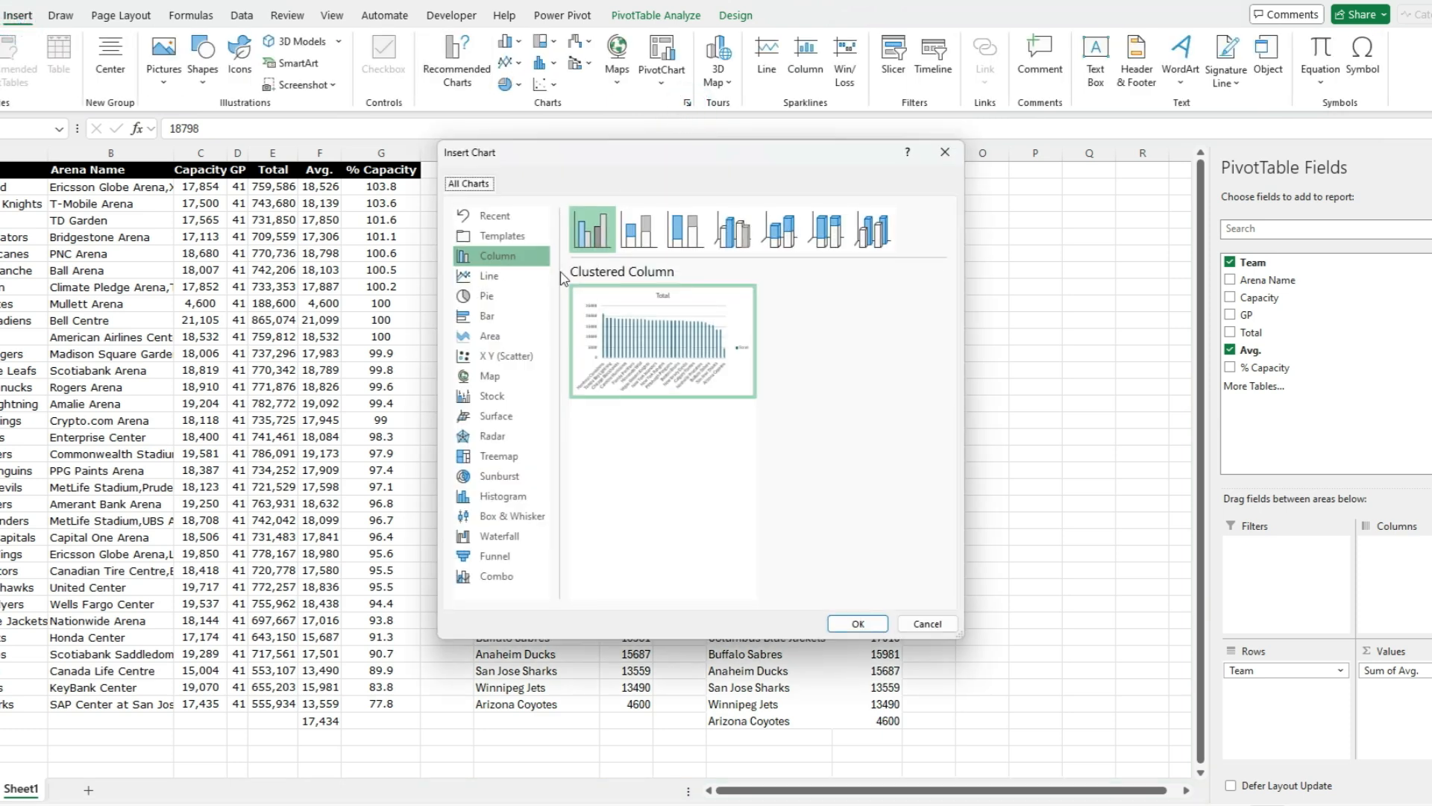
click(487, 315)
mouse_move(653, 348)
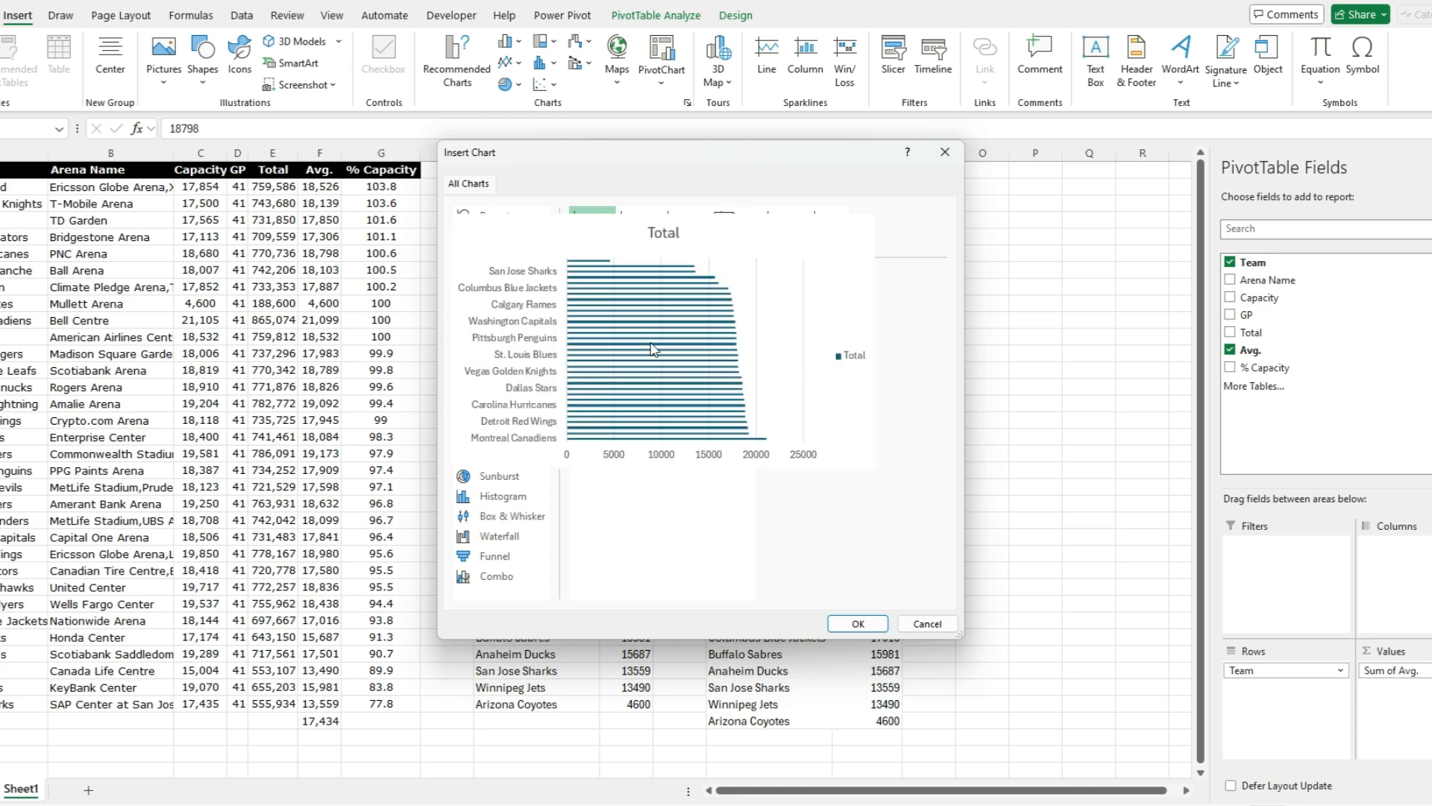
click(858, 624)
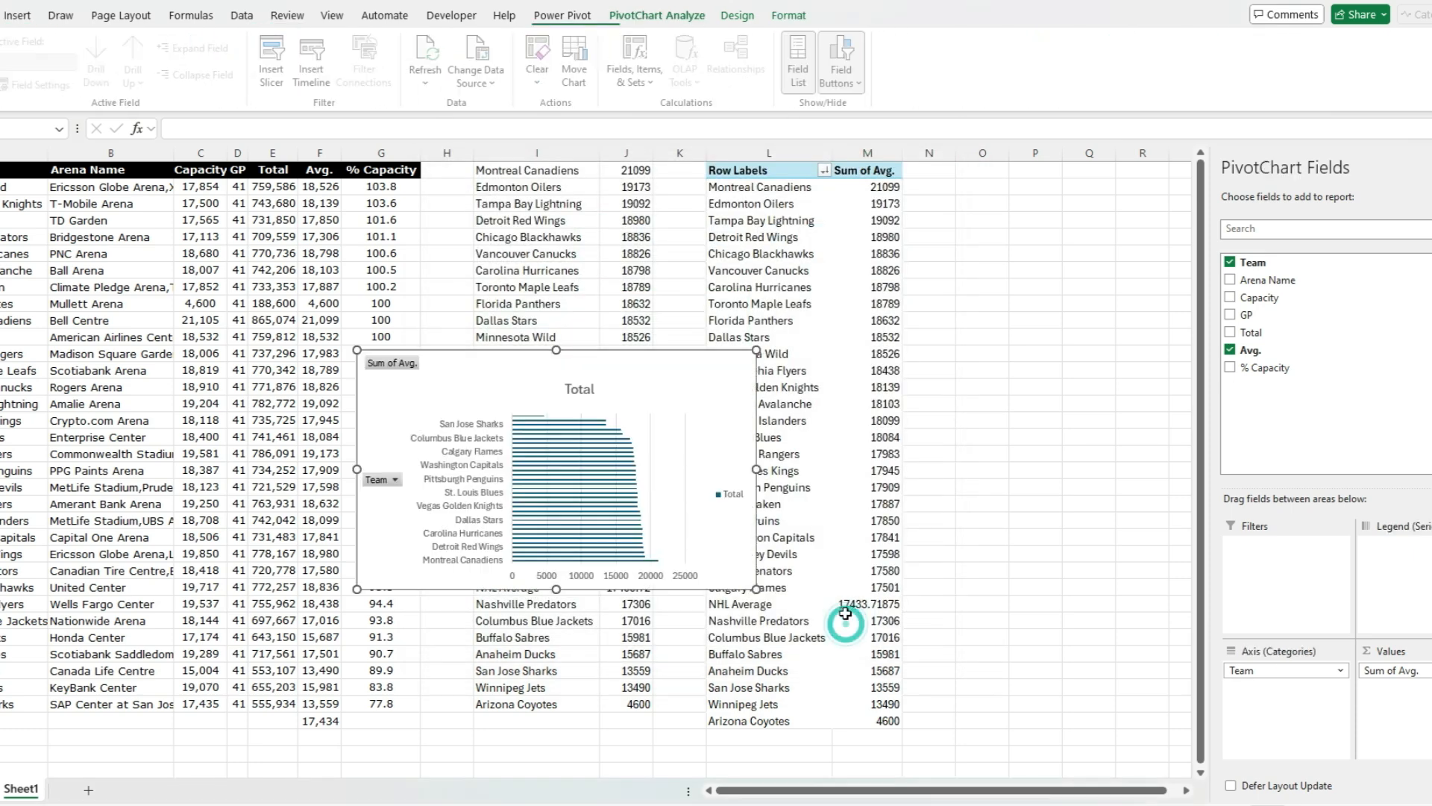
Move the PivotChart up over the data, enlarge it until every team label shows, and hide its field buttons.
drag(506, 371, 301, 221)
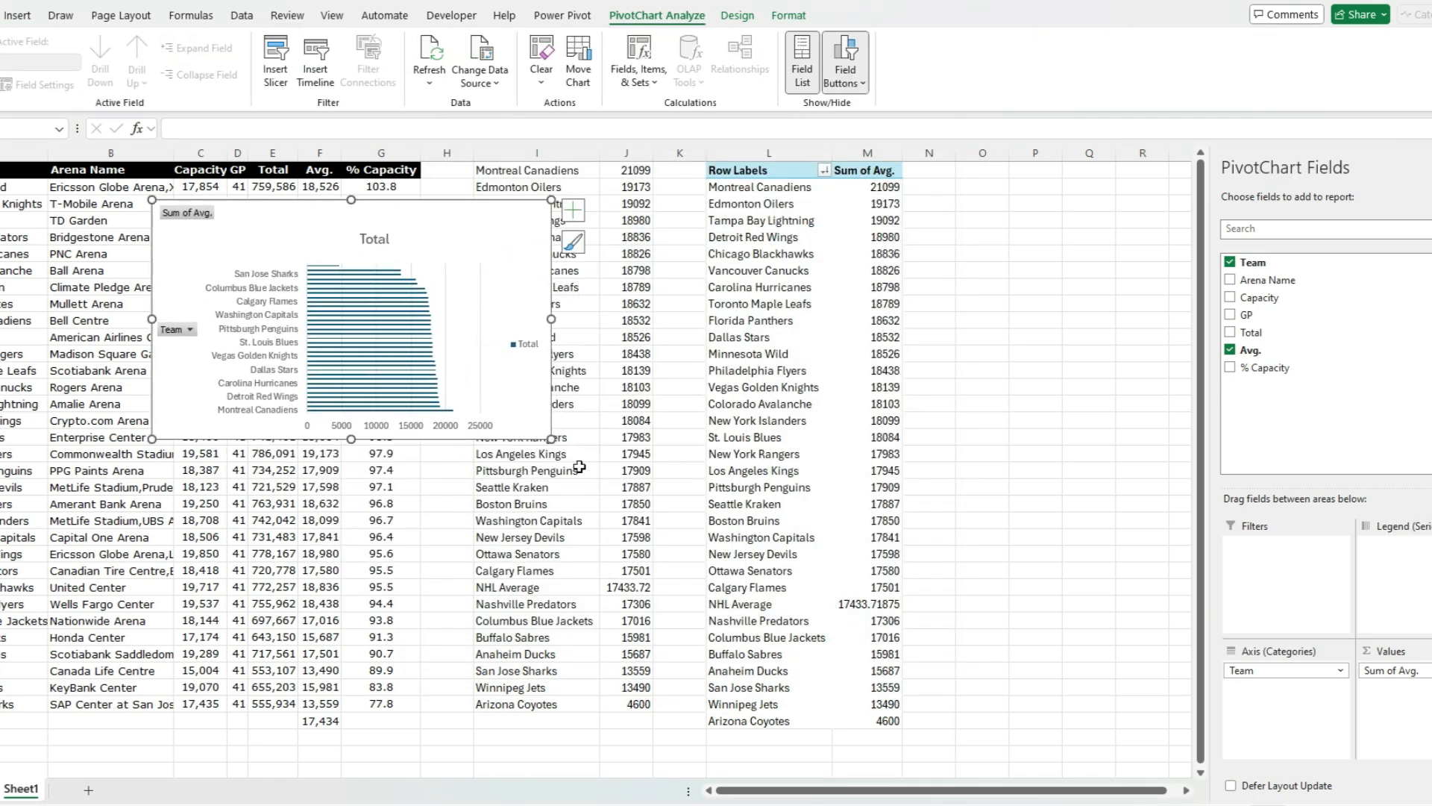
drag(554, 442, 959, 702)
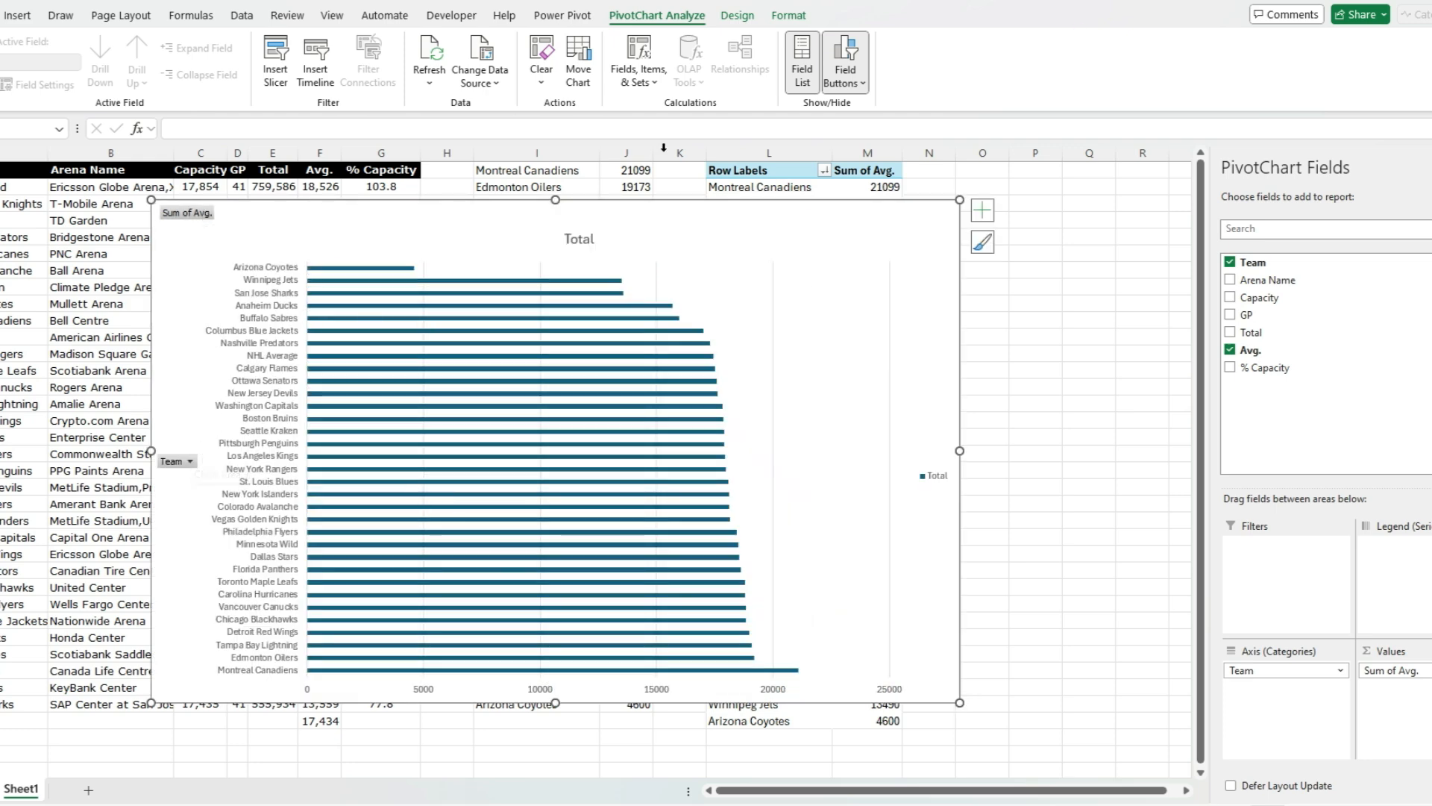
click(846, 49)
Change the chart title to "NHL Attendance by Team" and remove the Total legend.
click(555, 217)
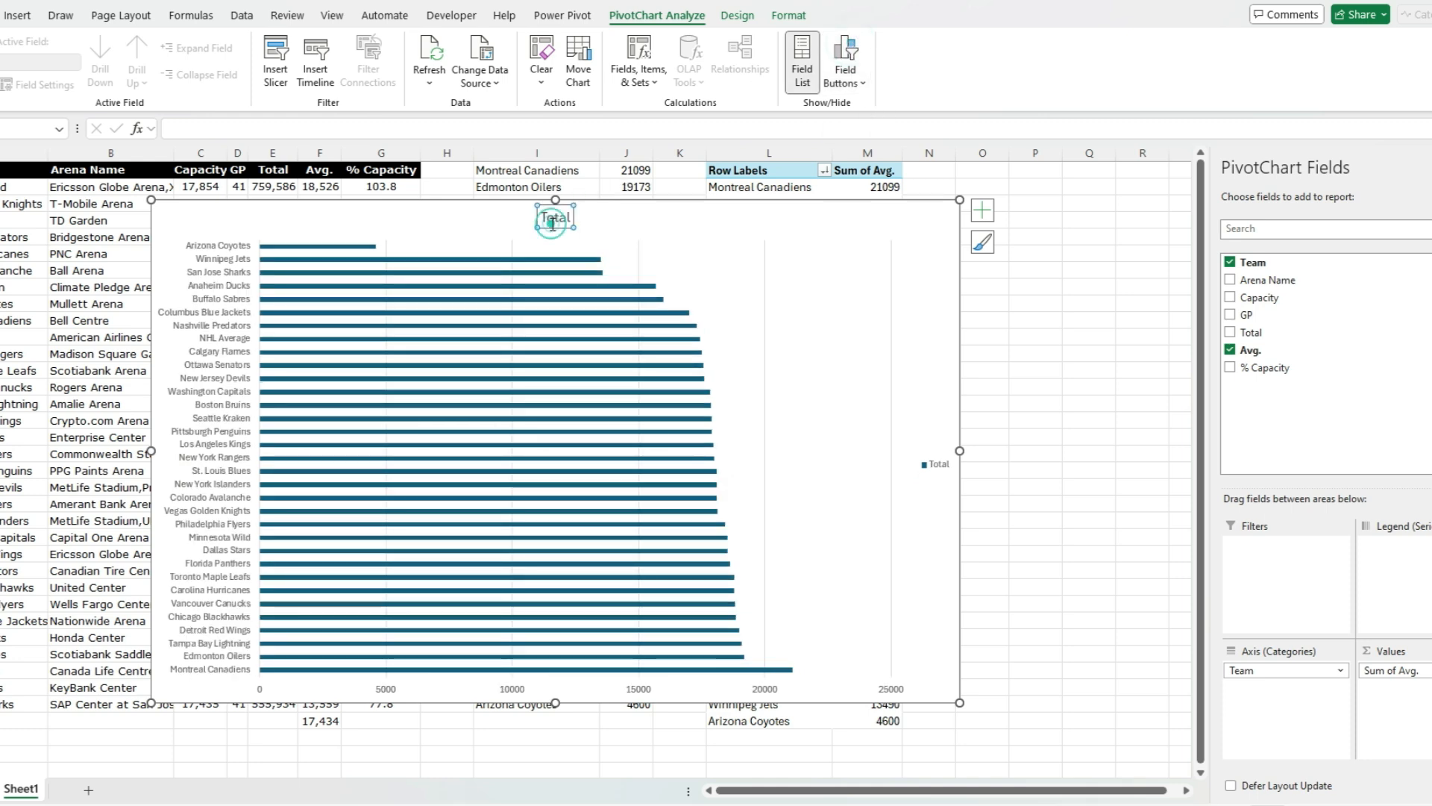
click(555, 217)
double_click(554, 217)
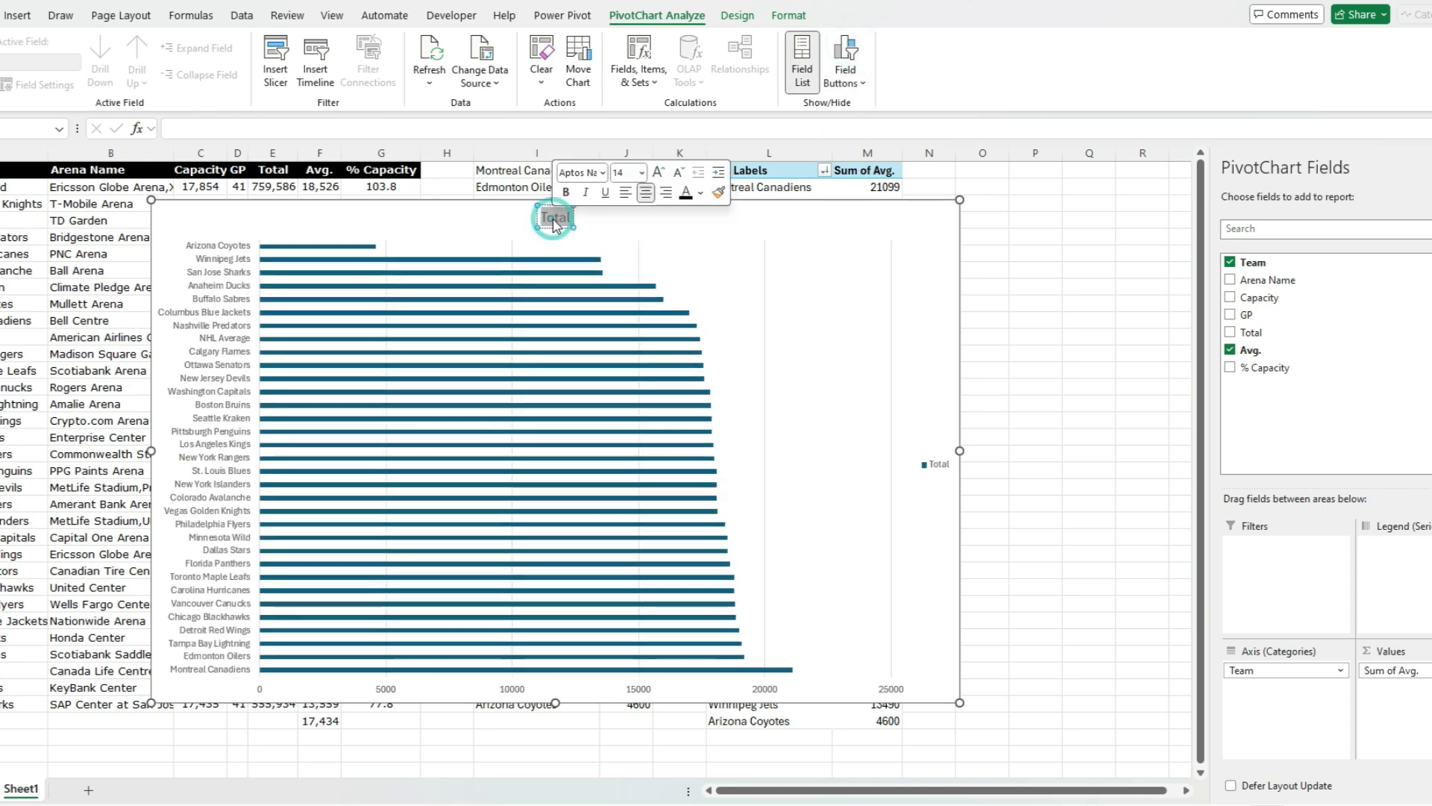
text(NHL A)
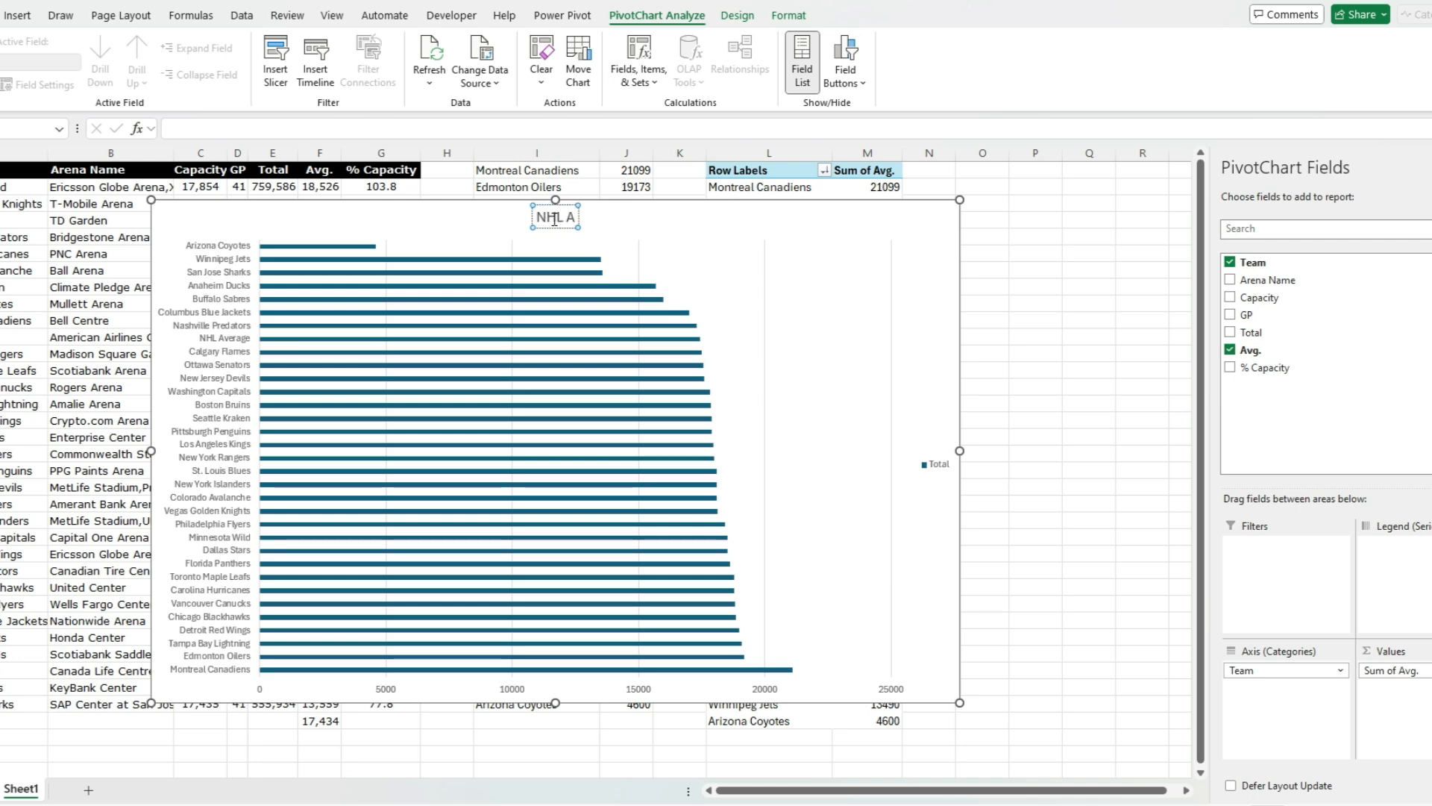
text(ttendance by Team)
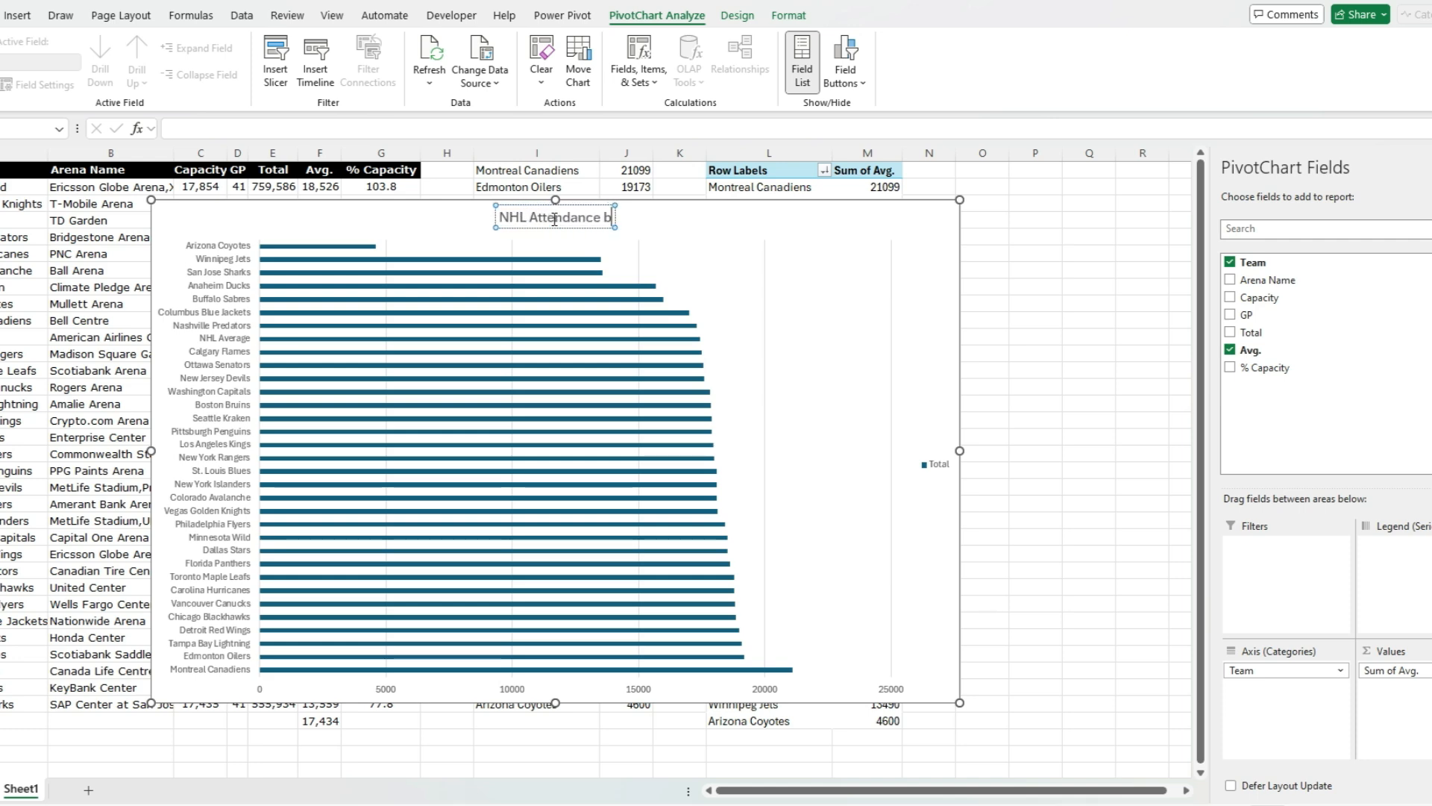
click(937, 468)
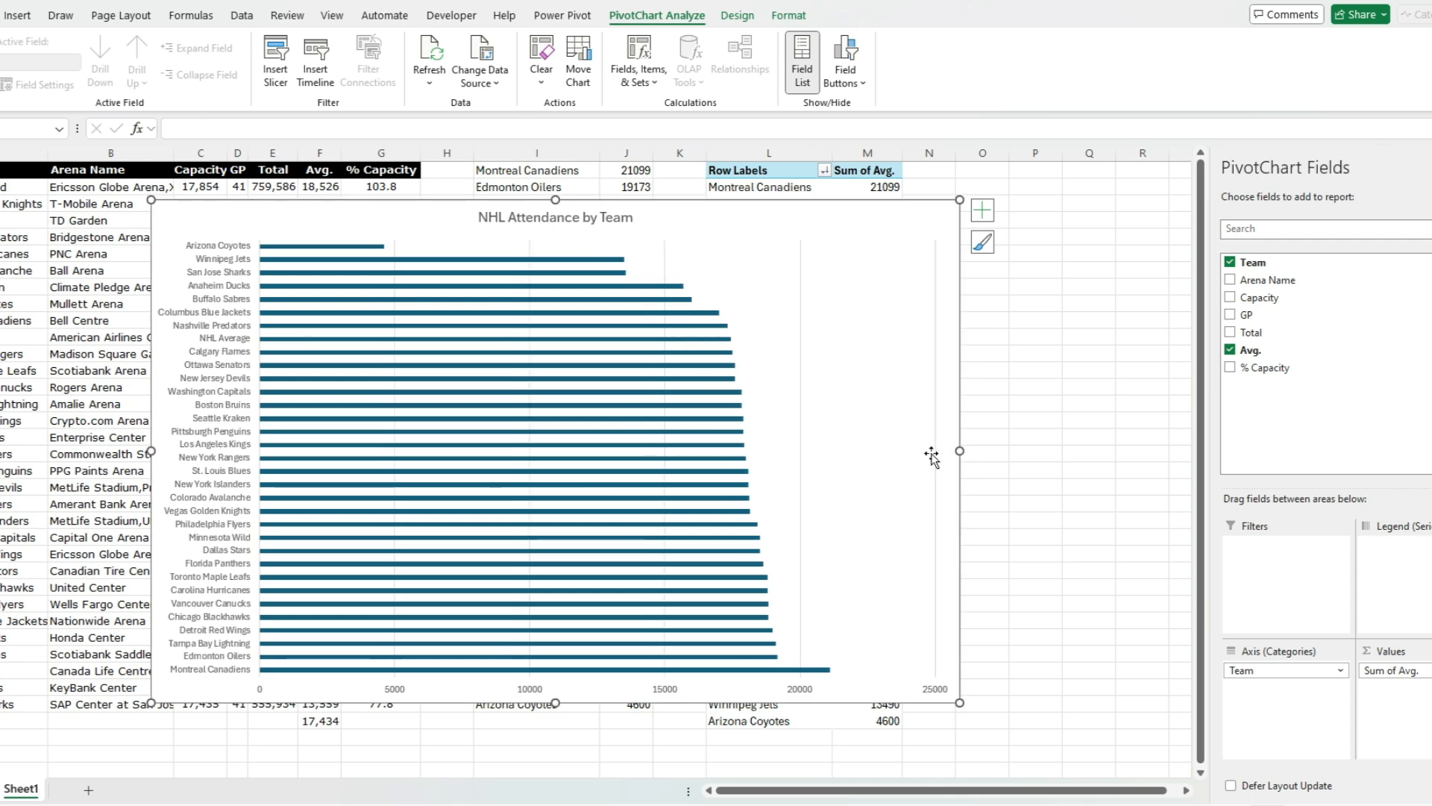
Put the vertical axis categories in reverse order so Montreal Canadiens heads the chart.
right_click(202, 332)
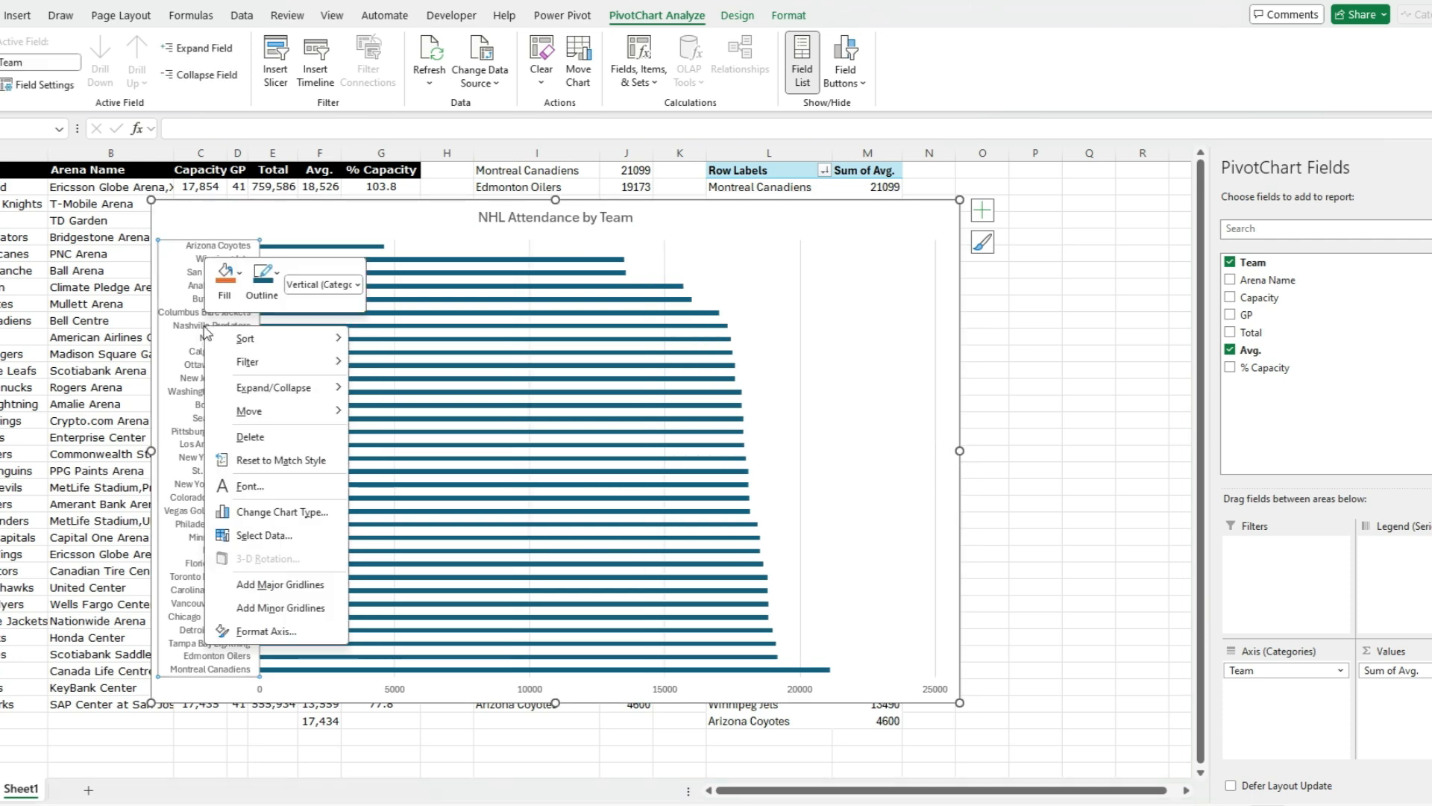
click(273, 632)
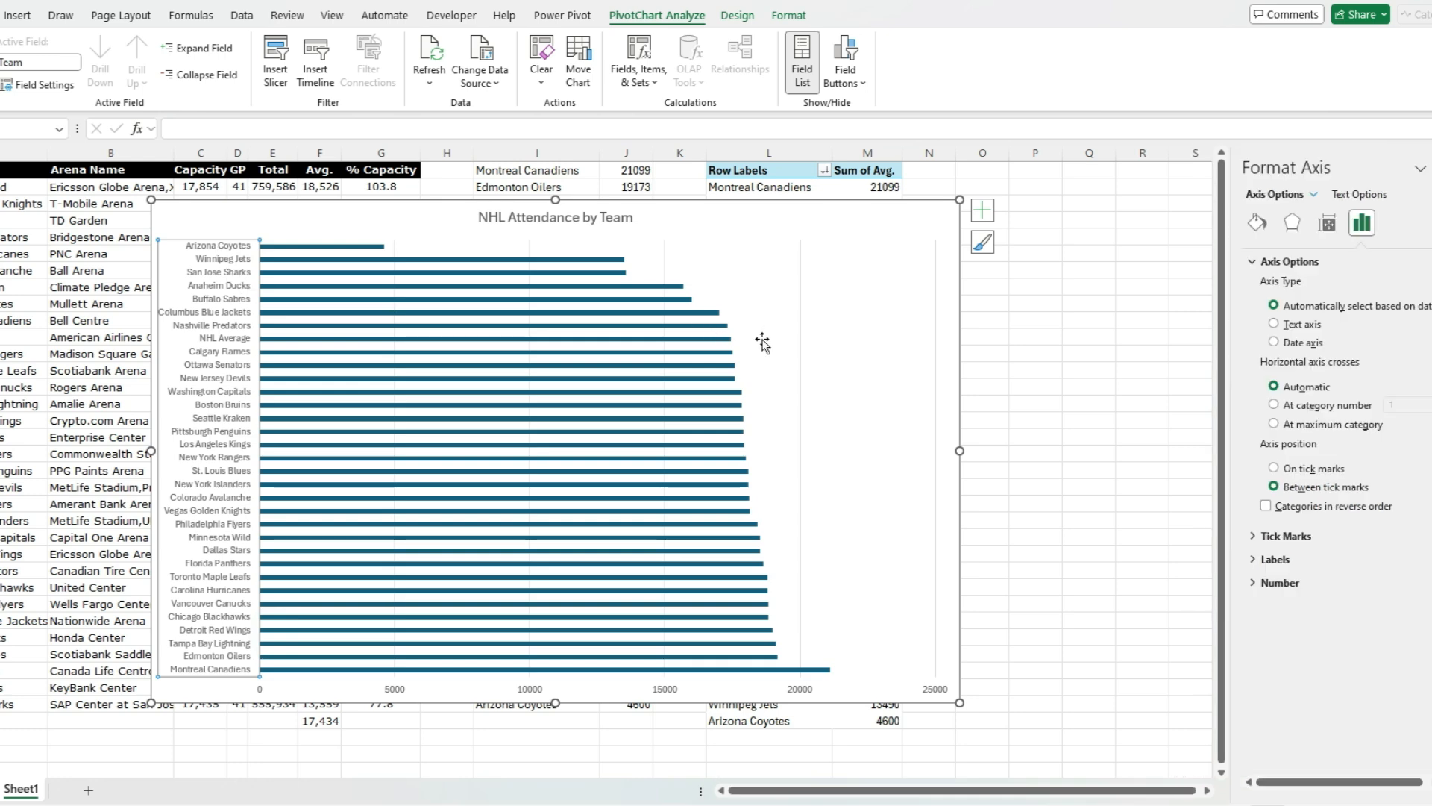
click(1368, 507)
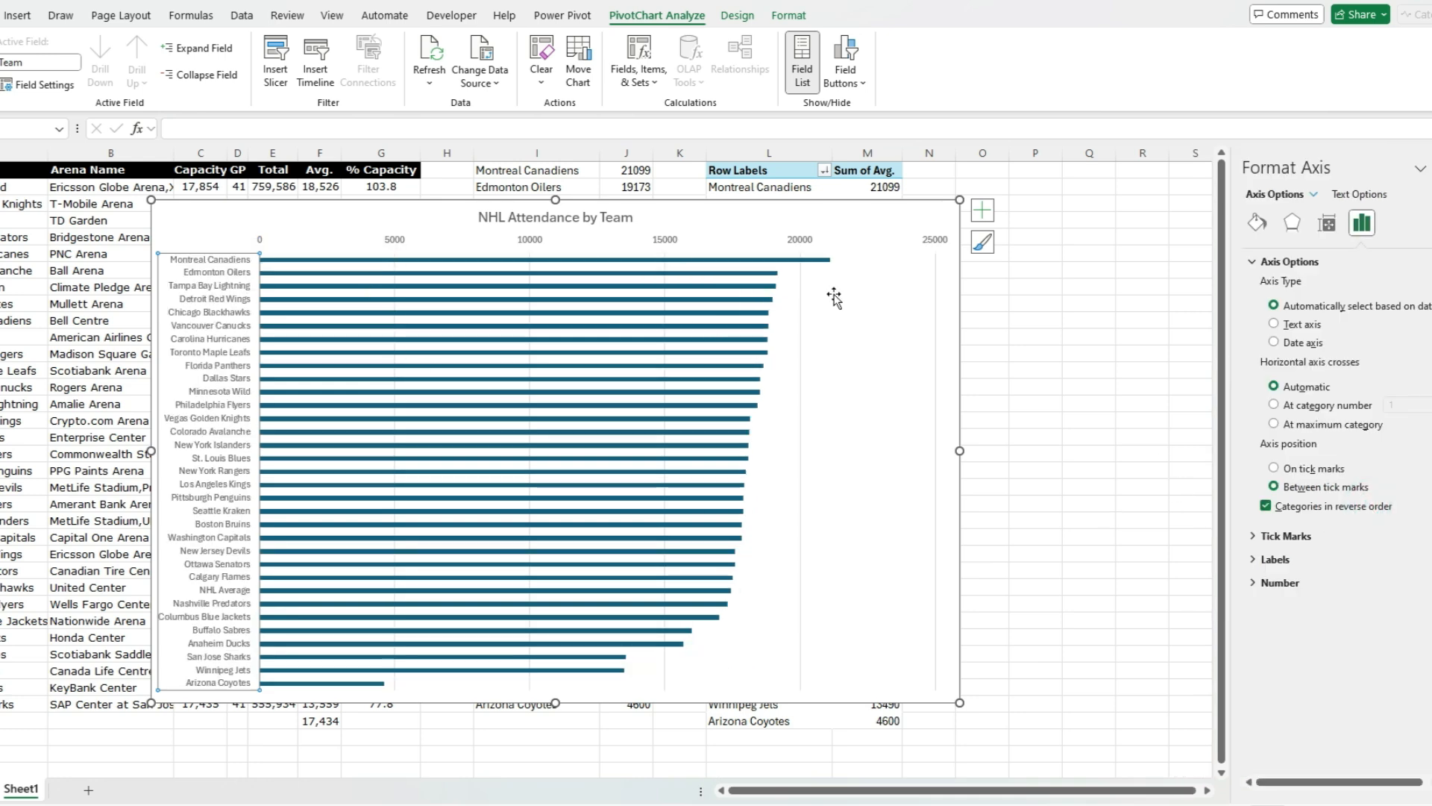
click(185, 220)
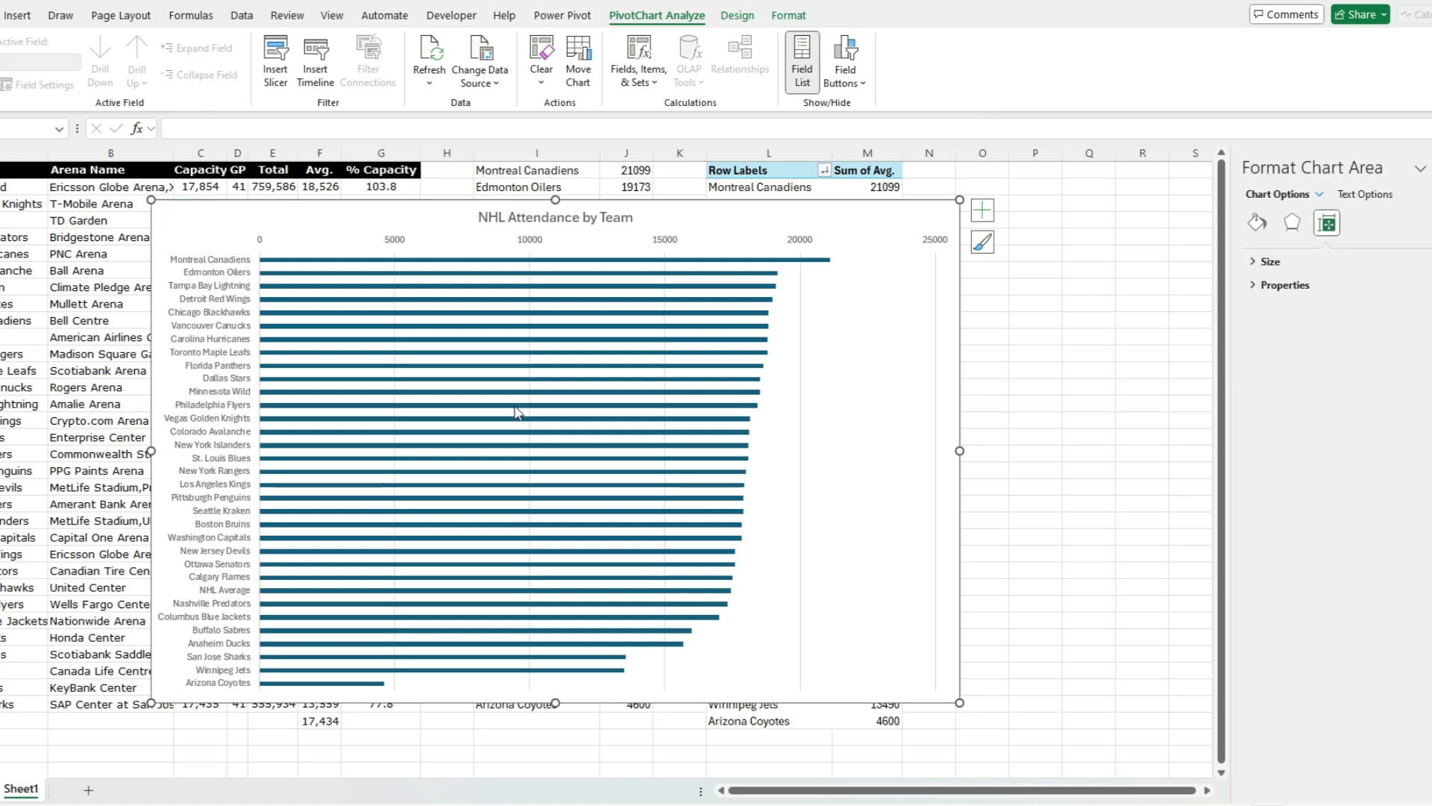
Set the gap width of the chart's bars to 30%.
mouse_move(503, 411)
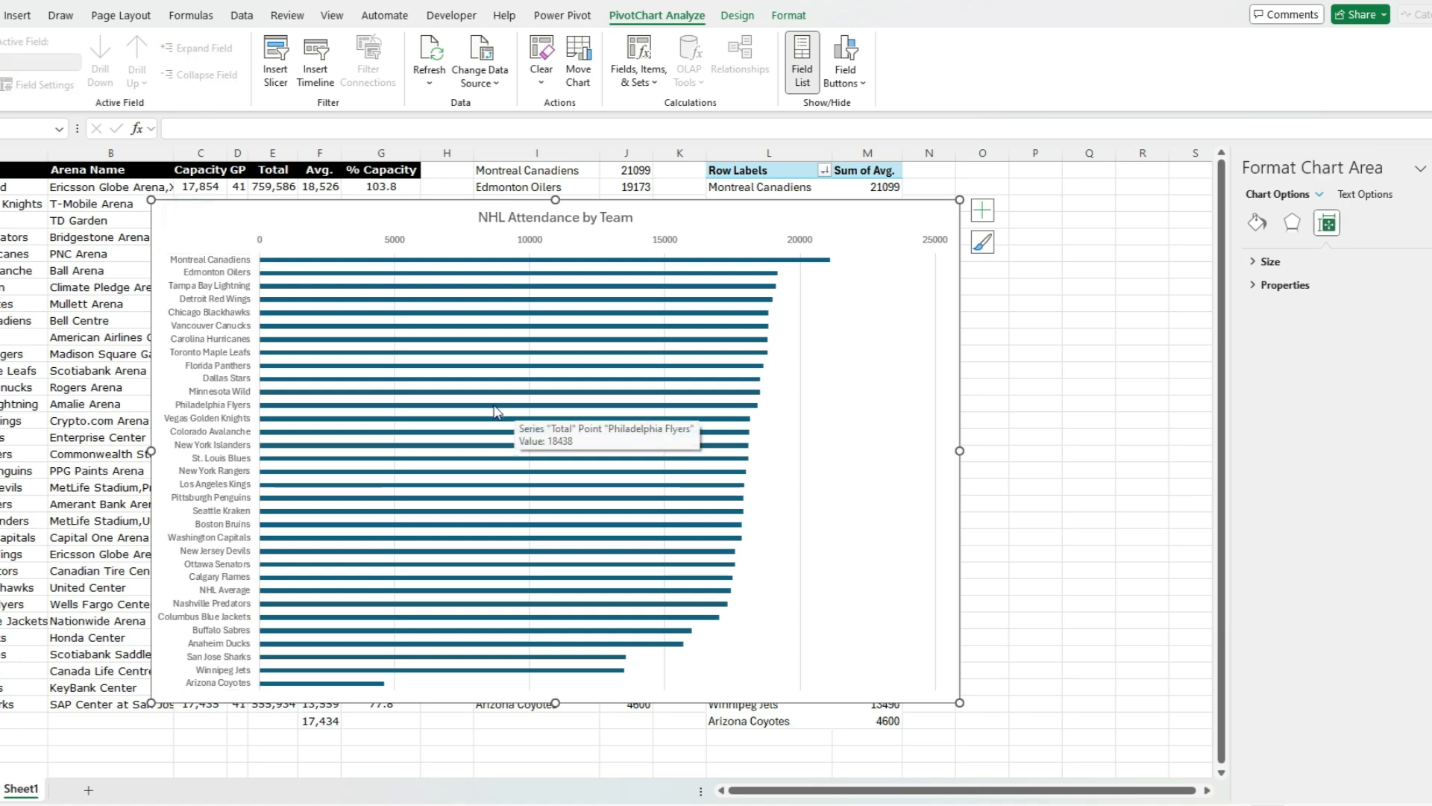
right_click(496, 410)
click(586, 636)
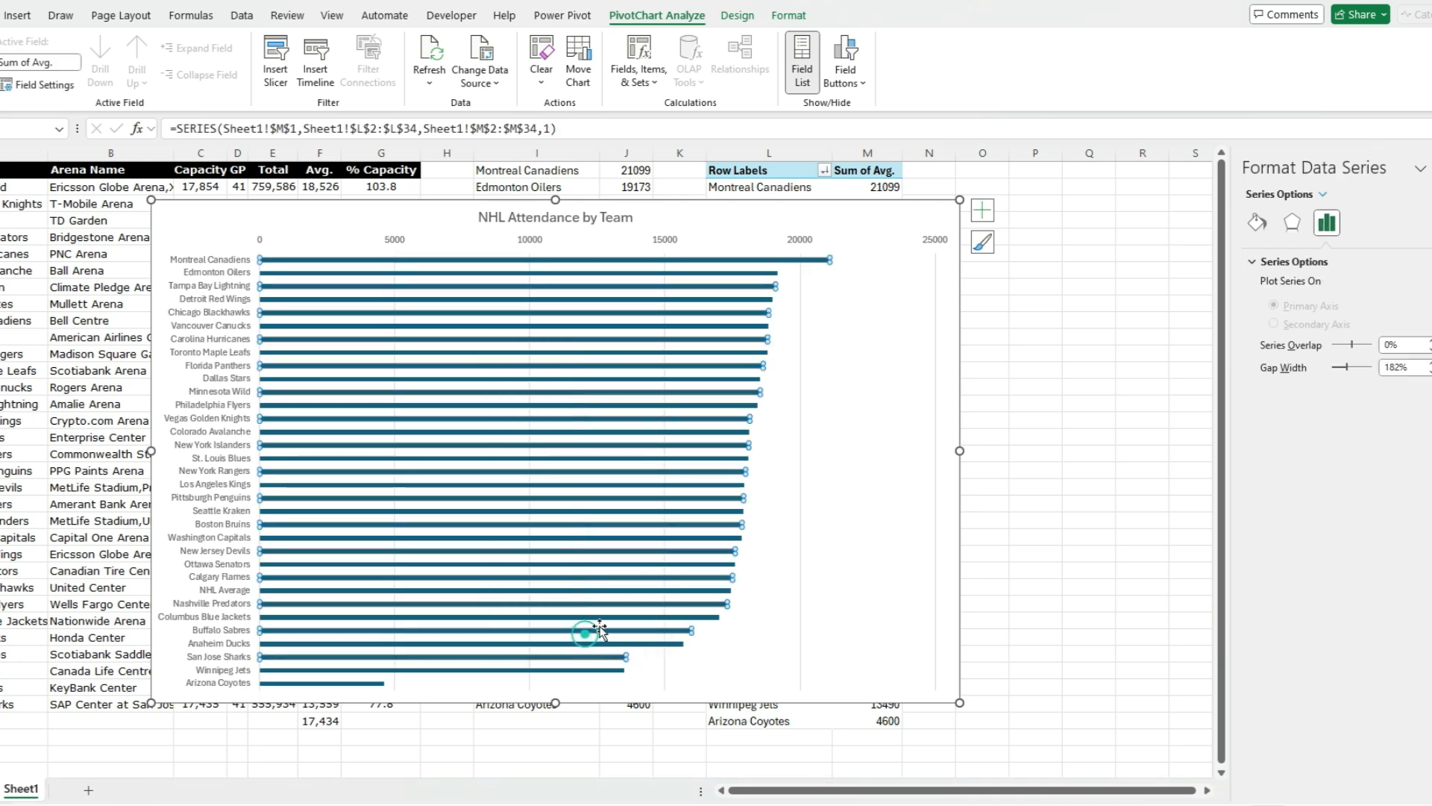
click(1396, 367)
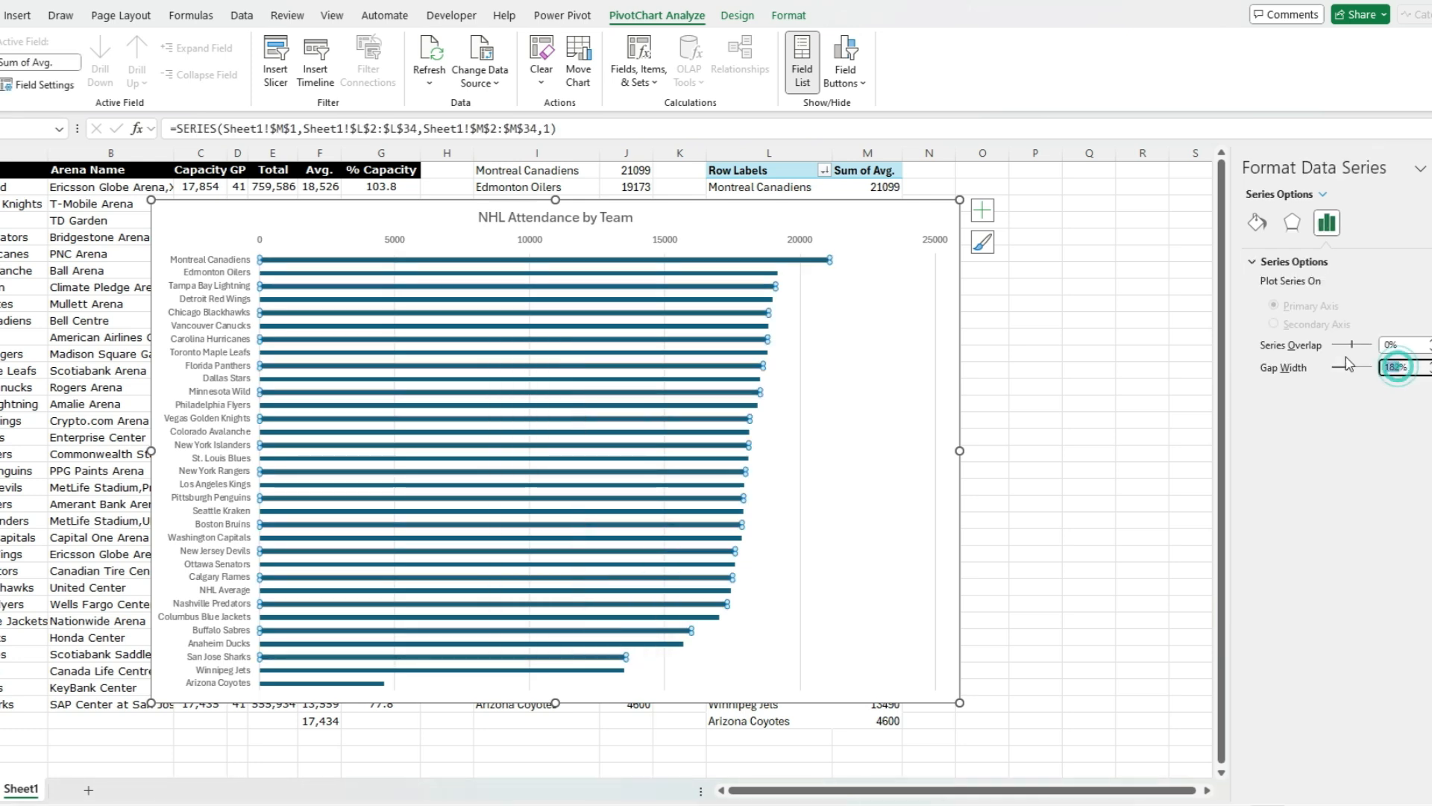
text(30)
key(Return)
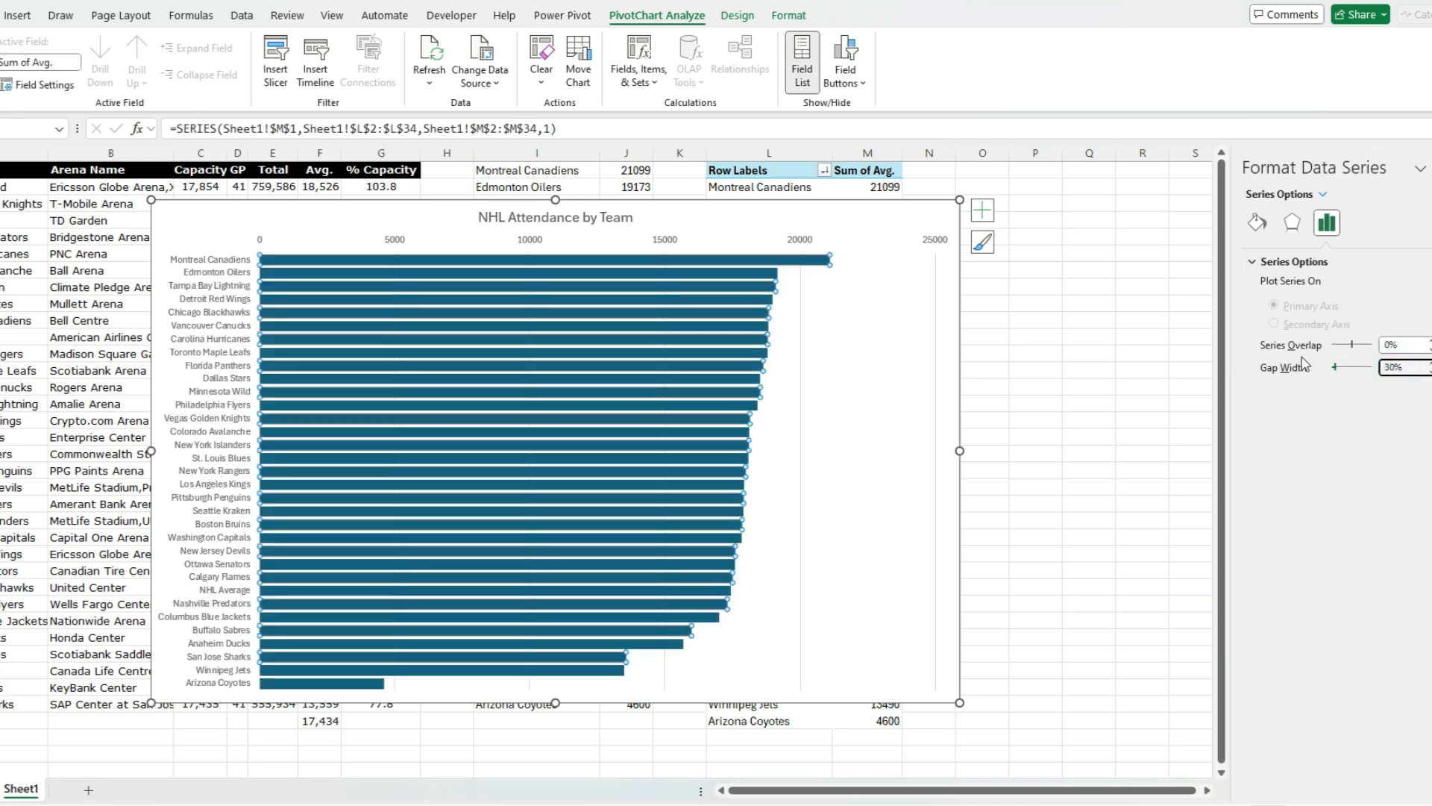
click(1089, 470)
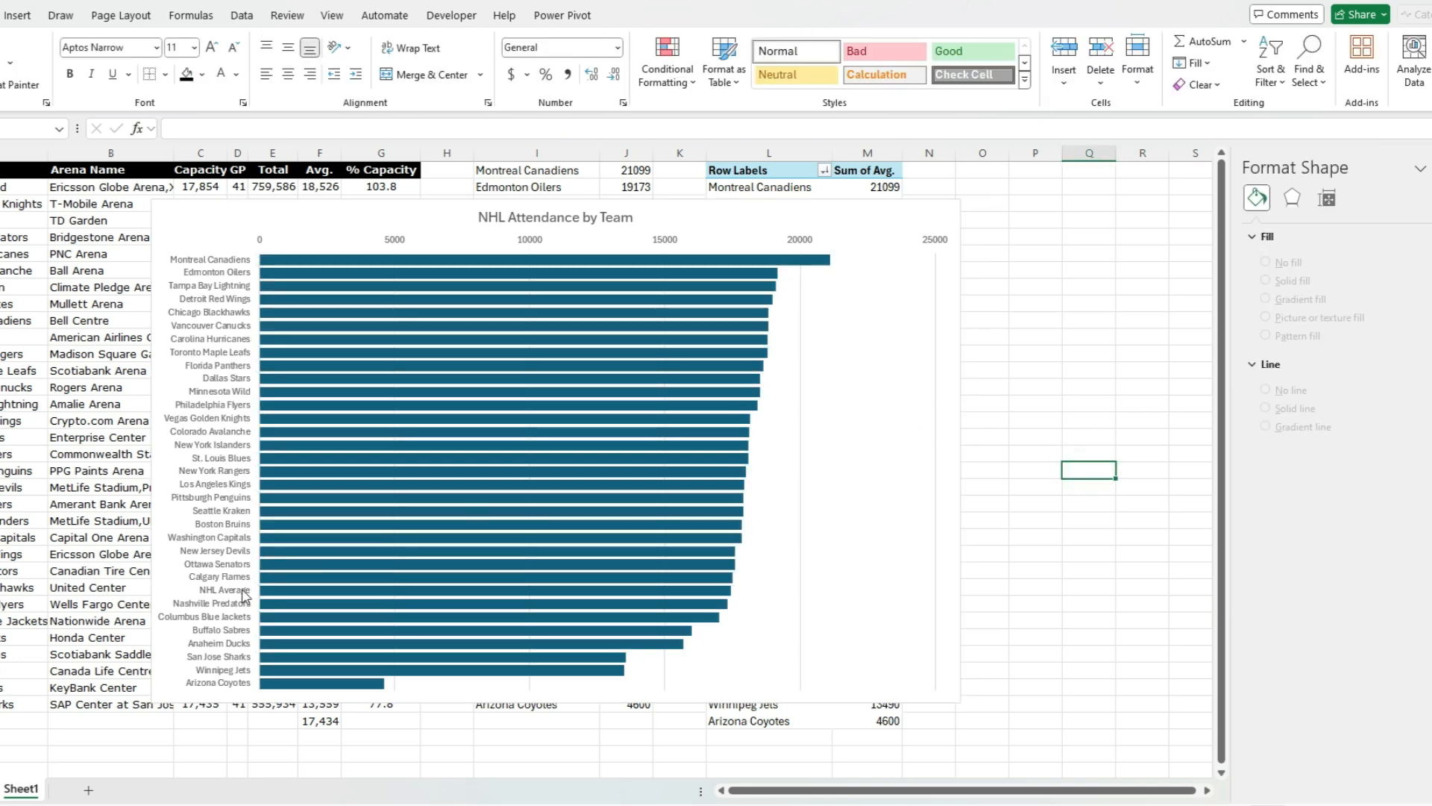
Highlight only the NHL Average bar with a solid yellow fill and a solid line border.
mouse_move(267, 596)
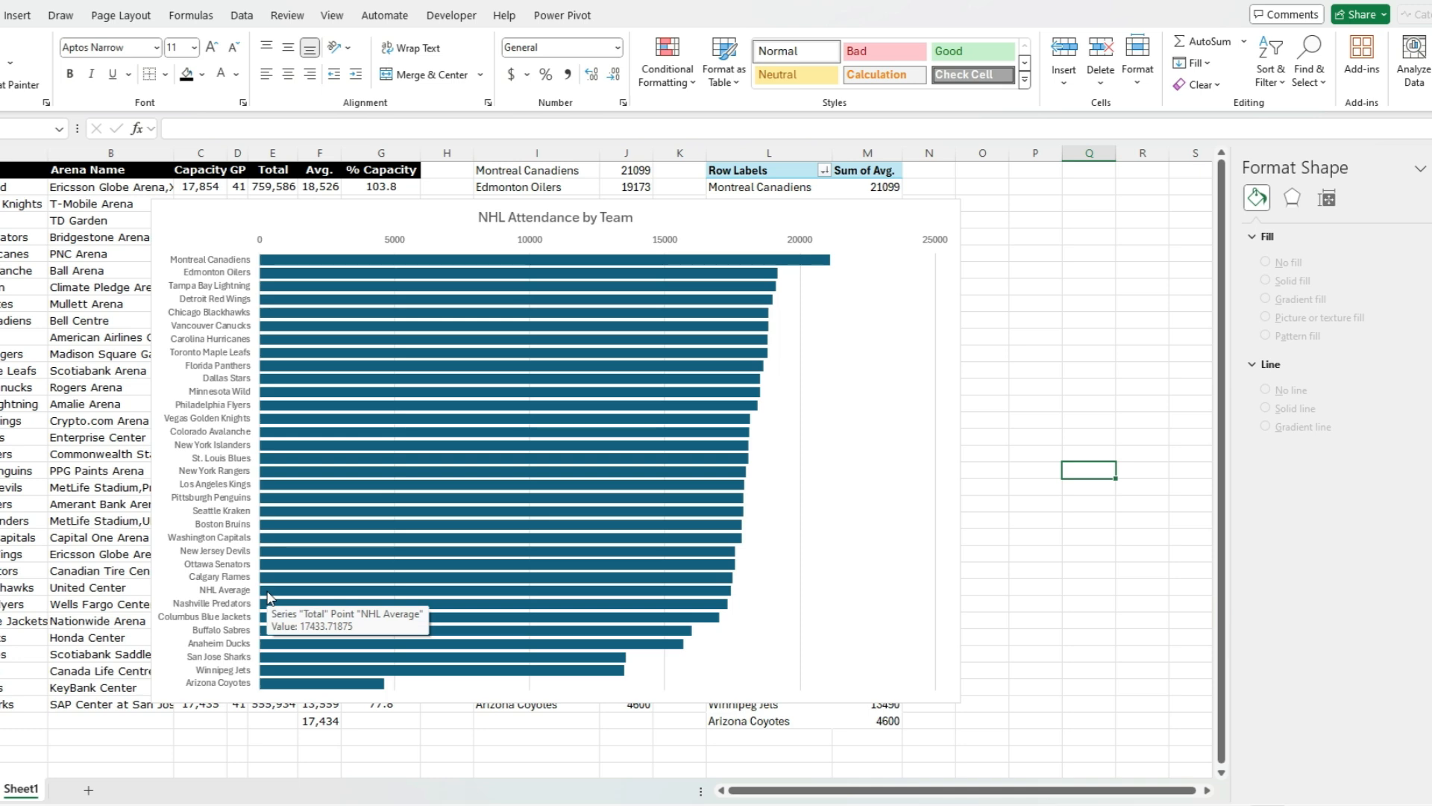
click(273, 591)
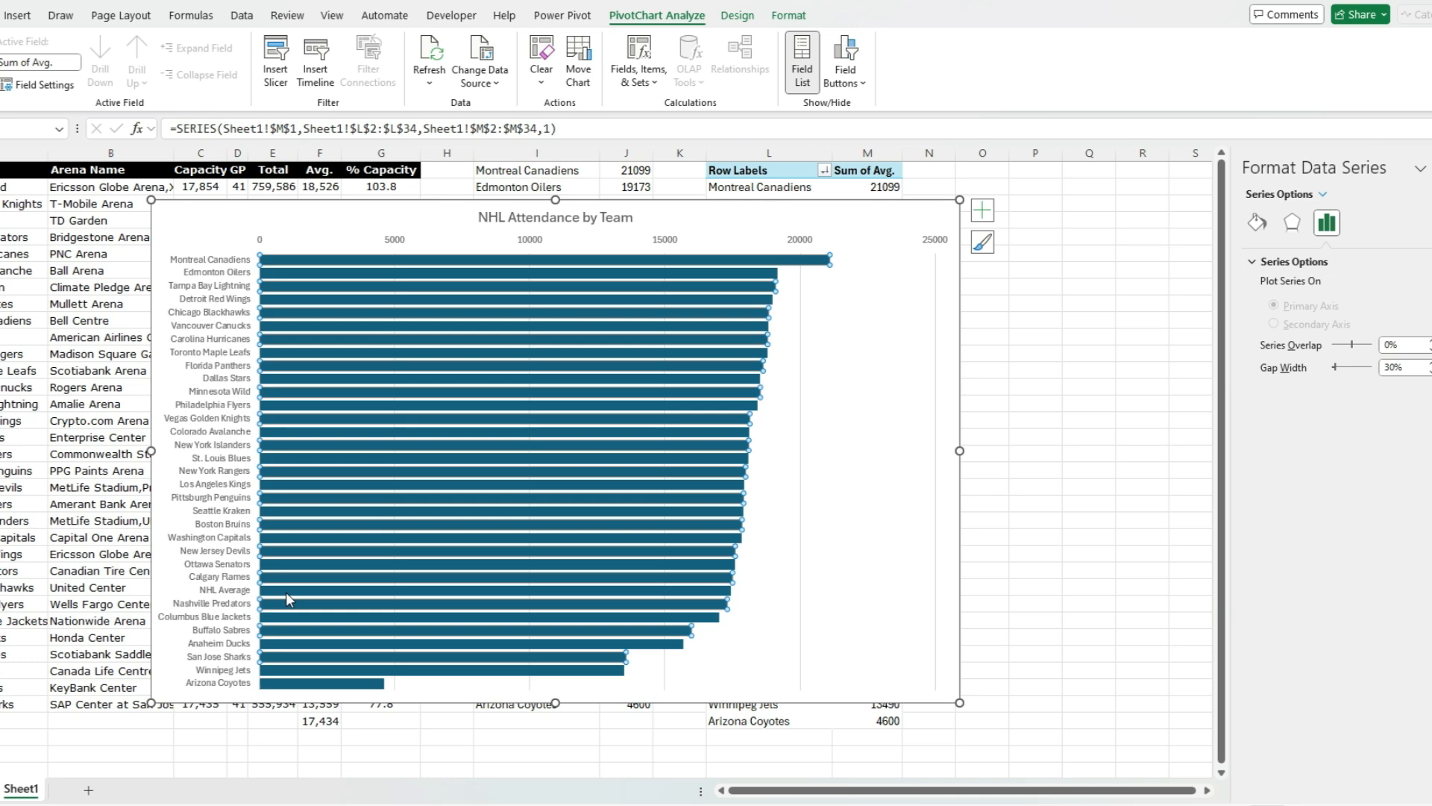
click(287, 594)
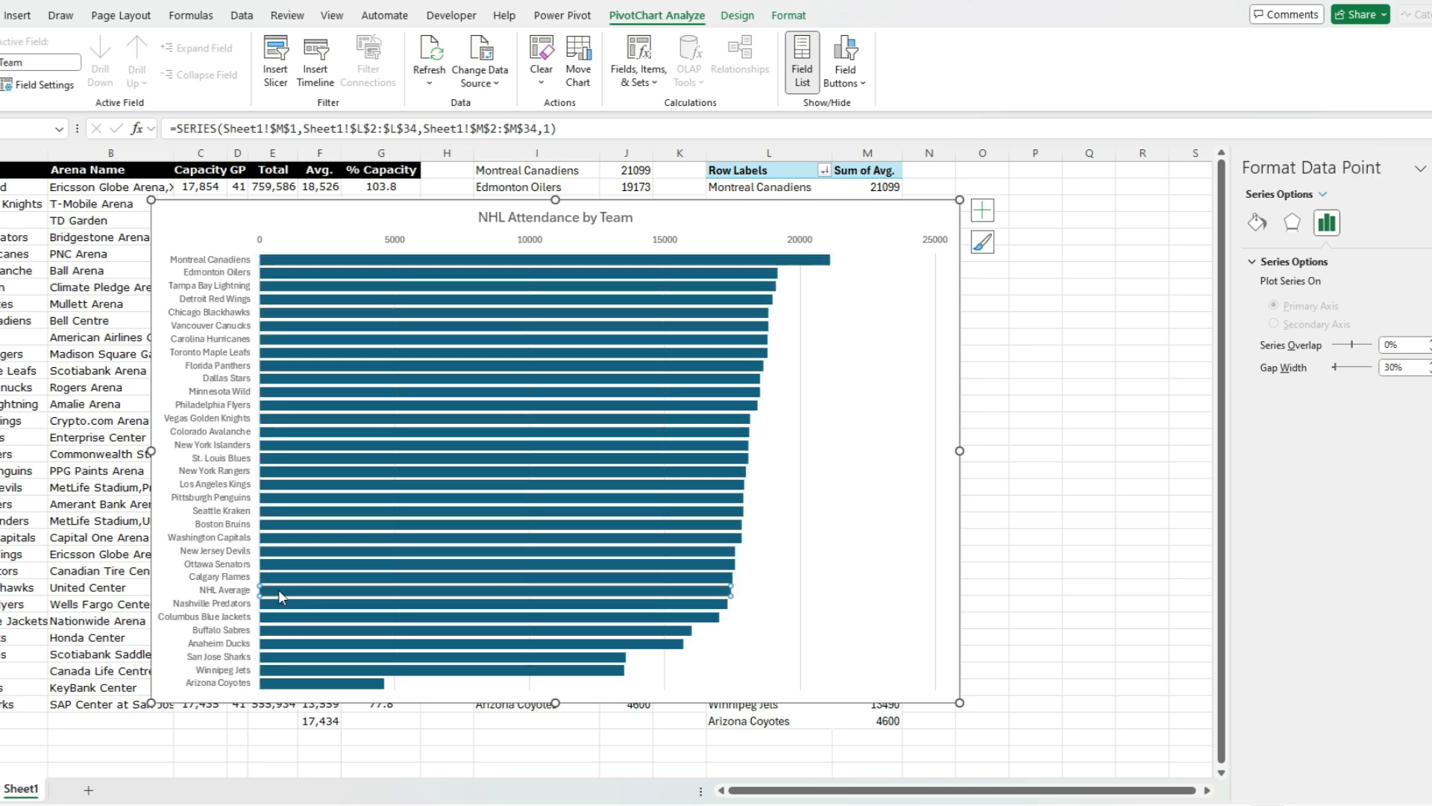
click(1257, 222)
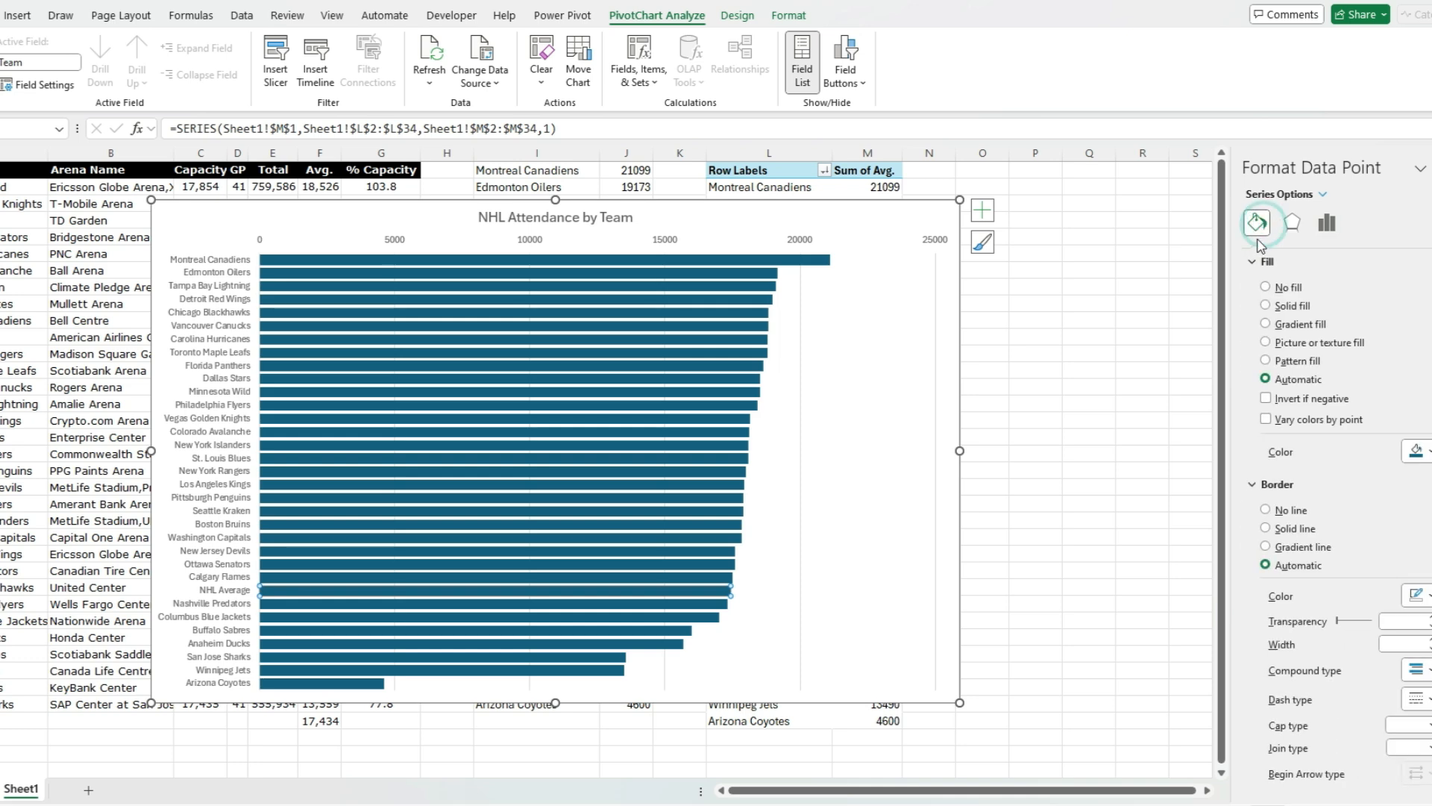
click(1293, 306)
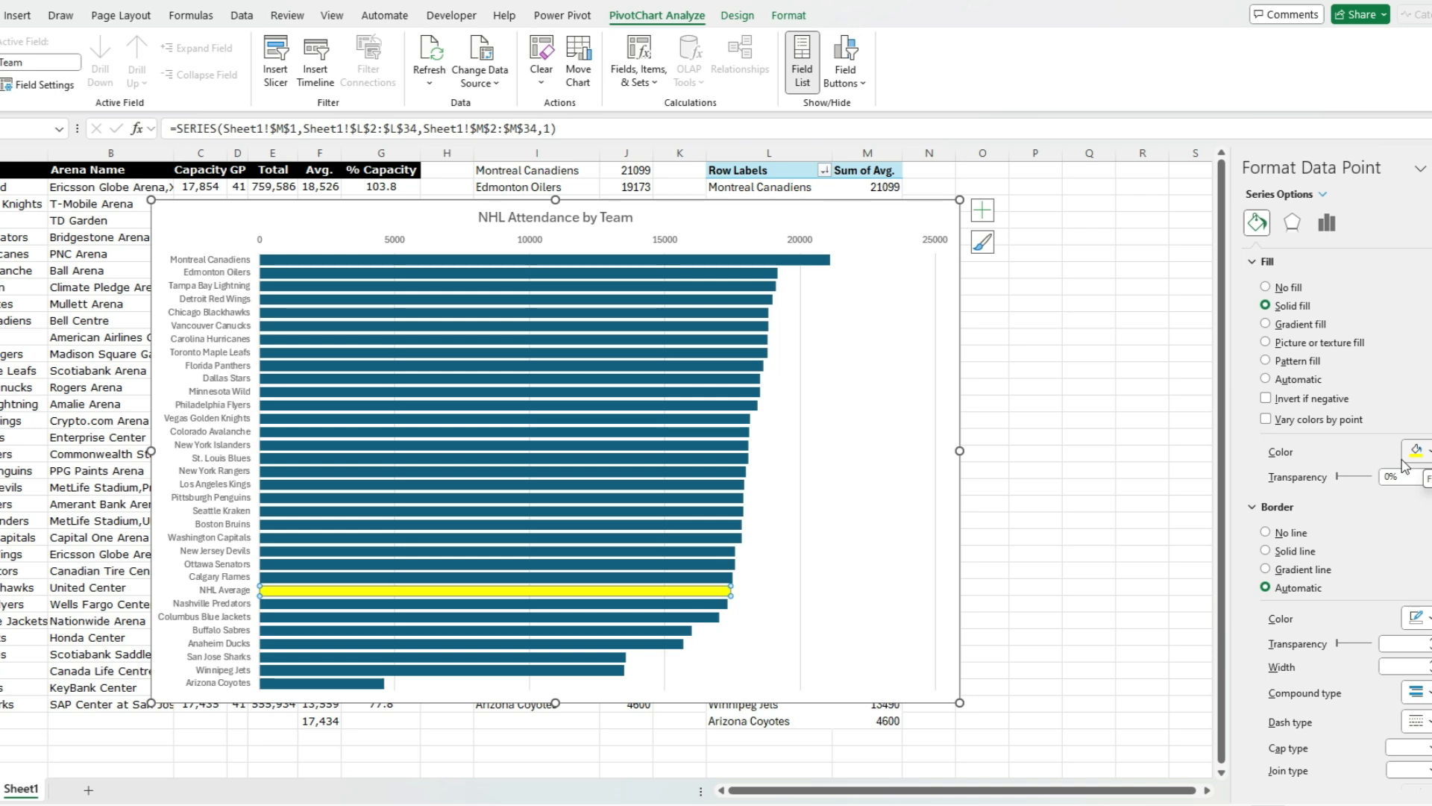
click(1295, 551)
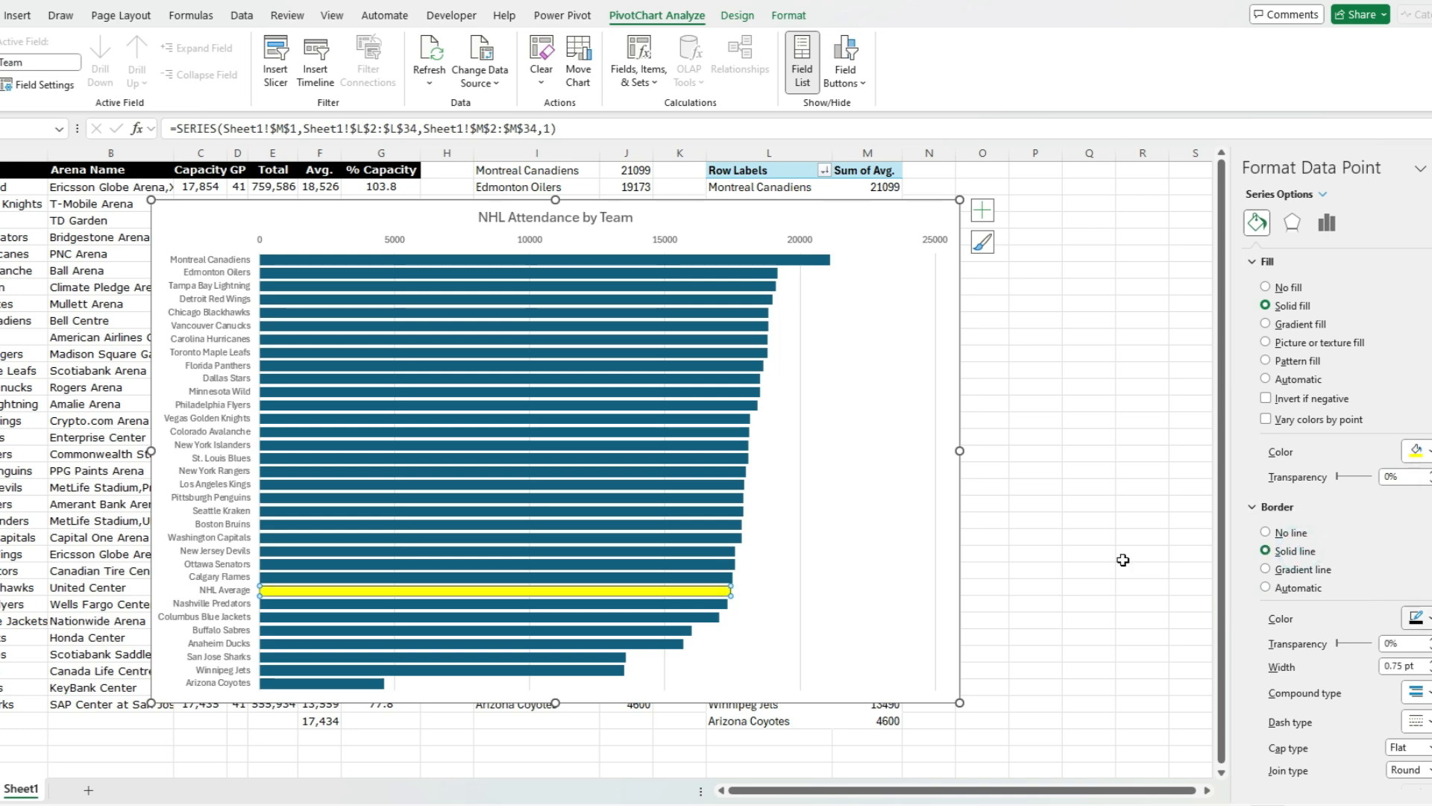
click(880, 519)
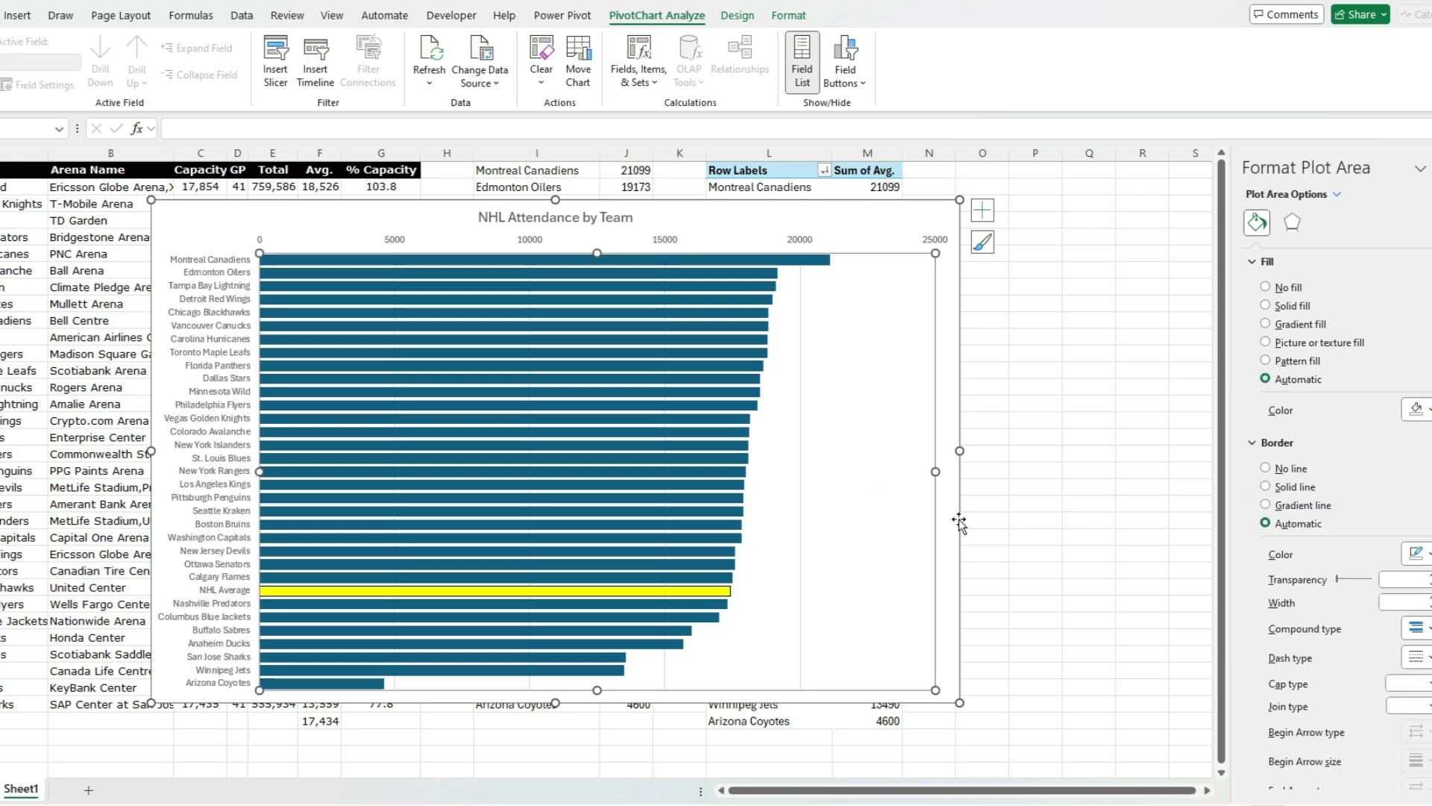
Move the chart to the top of the sheet and enlarge it to cover the data down past the last row.
drag(726, 214, 566, 177)
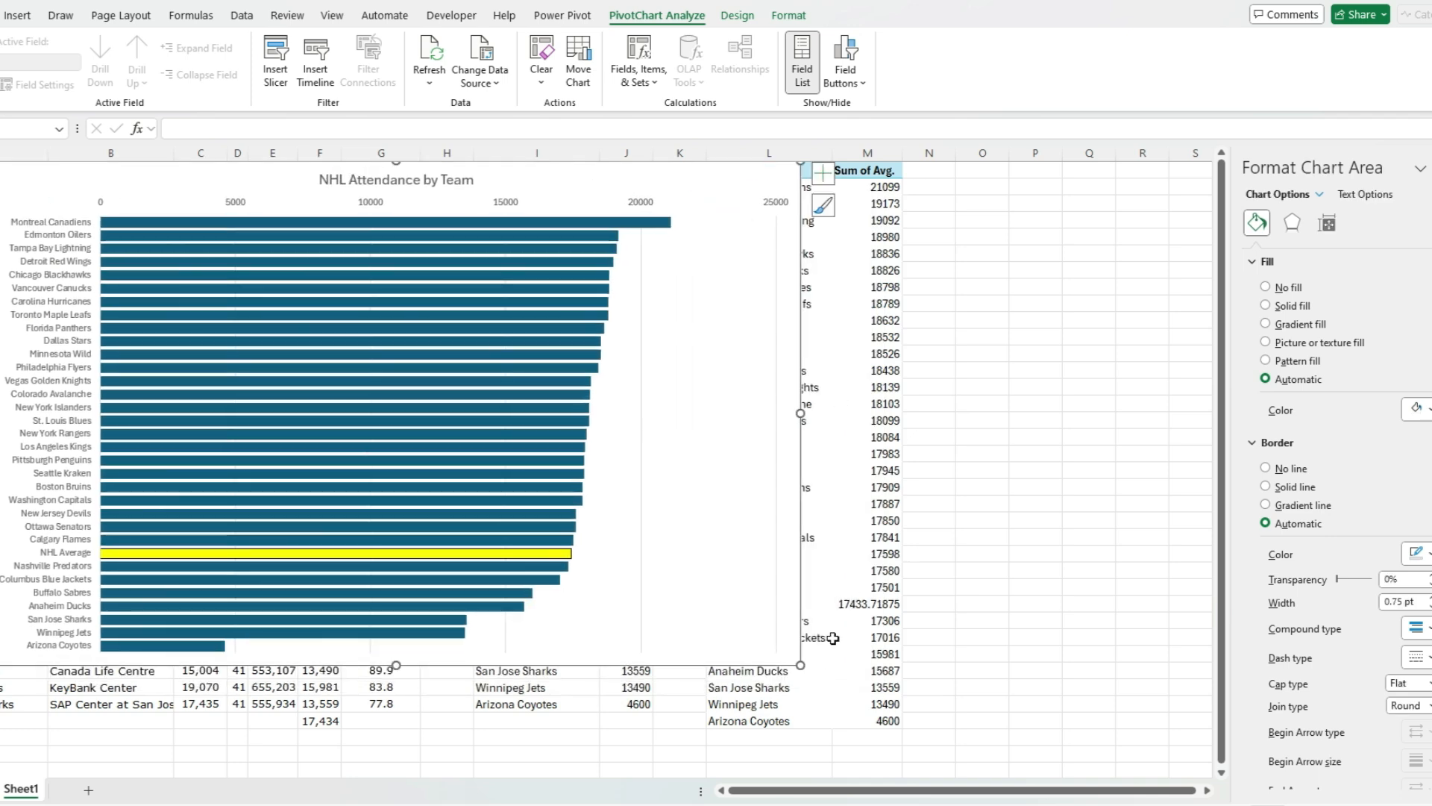
drag(800, 665, 1033, 740)
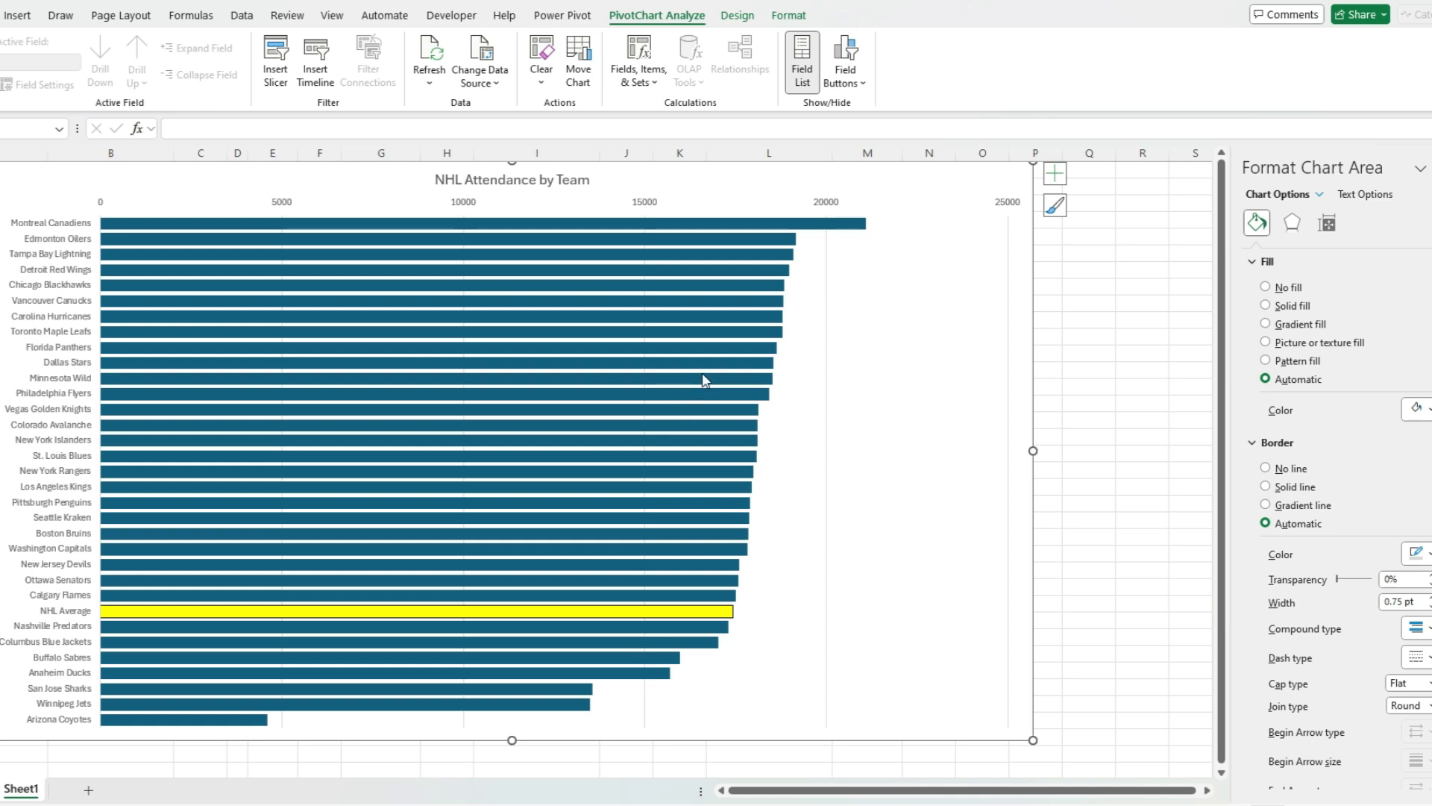
mouse_move(749, 334)
Highlight only the Montreal Canadiens bar with a solid green fill and a solid line border.
click(0, 15)
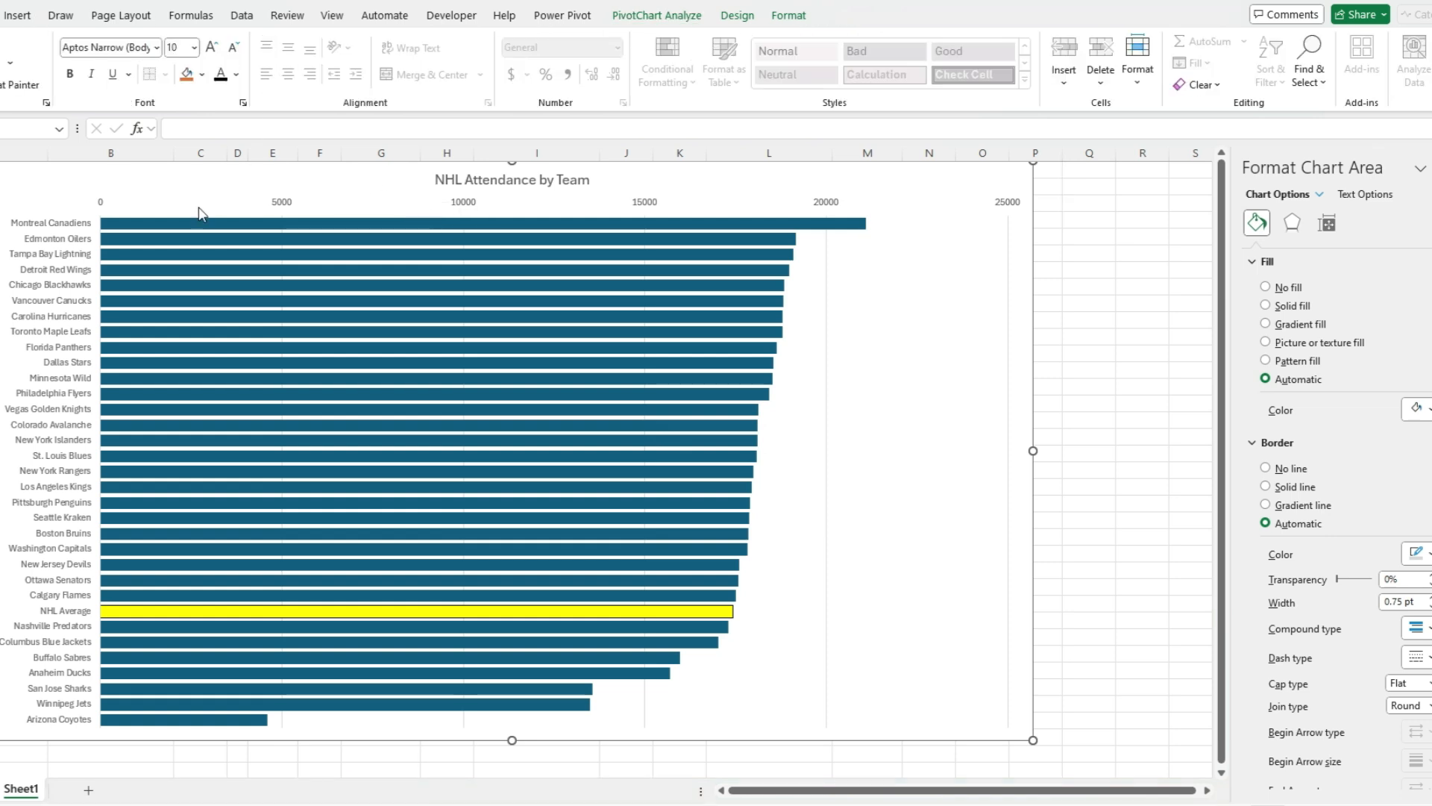
click(173, 223)
click(172, 223)
click(1276, 306)
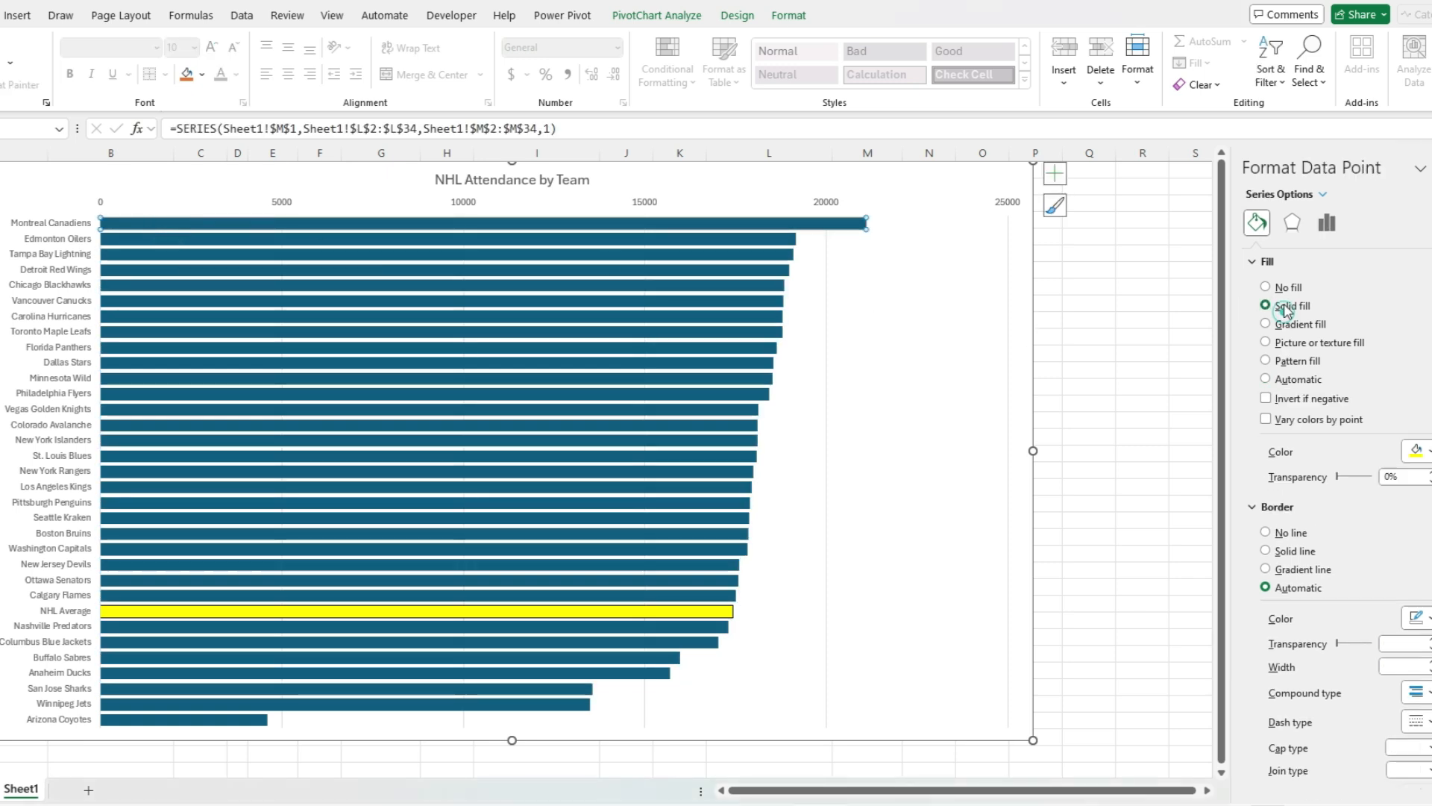
click(1417, 451)
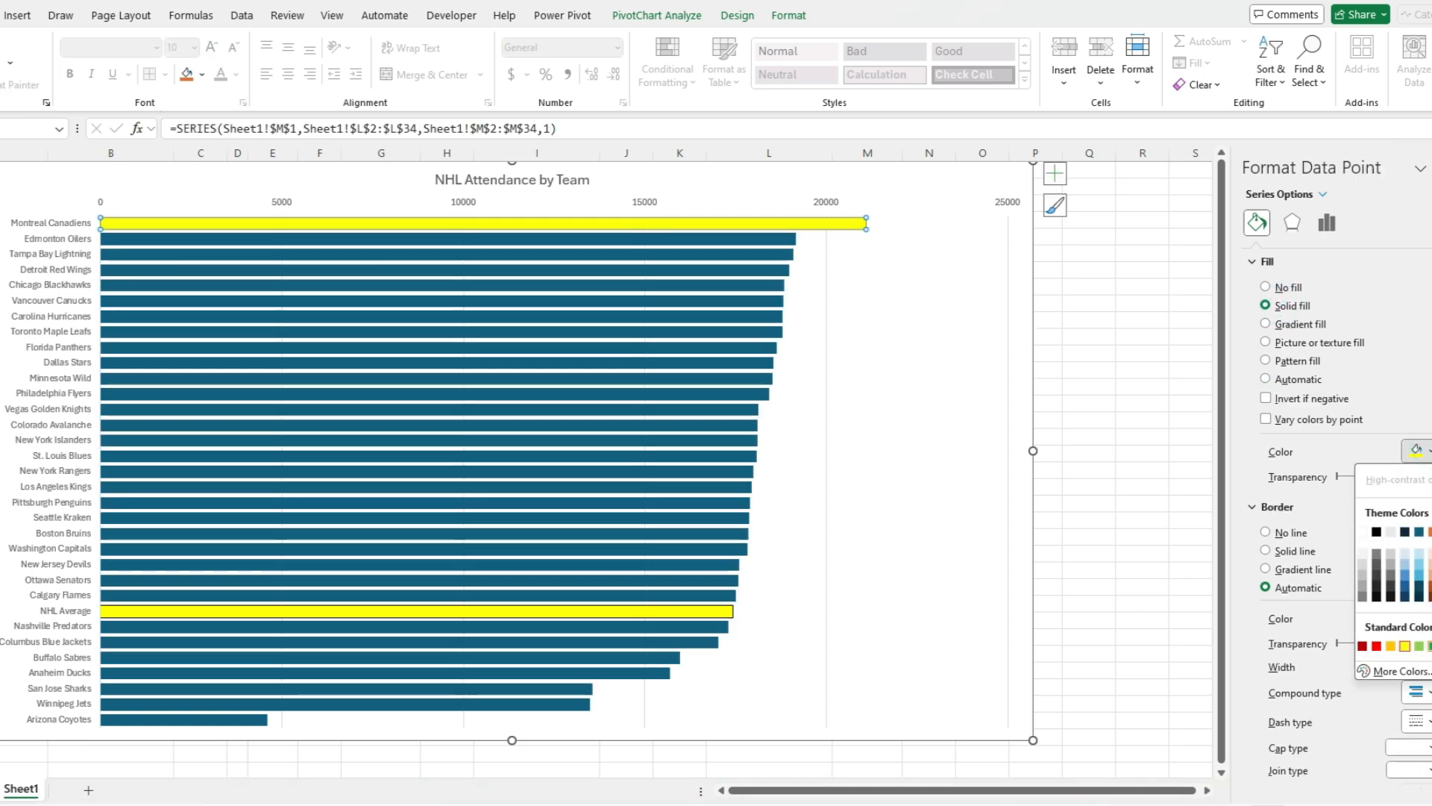
click(1429, 646)
click(1284, 550)
Highlight only the Arizona Coyotes bar with a solid red fill and a black border, and deselect the chart.
click(203, 720)
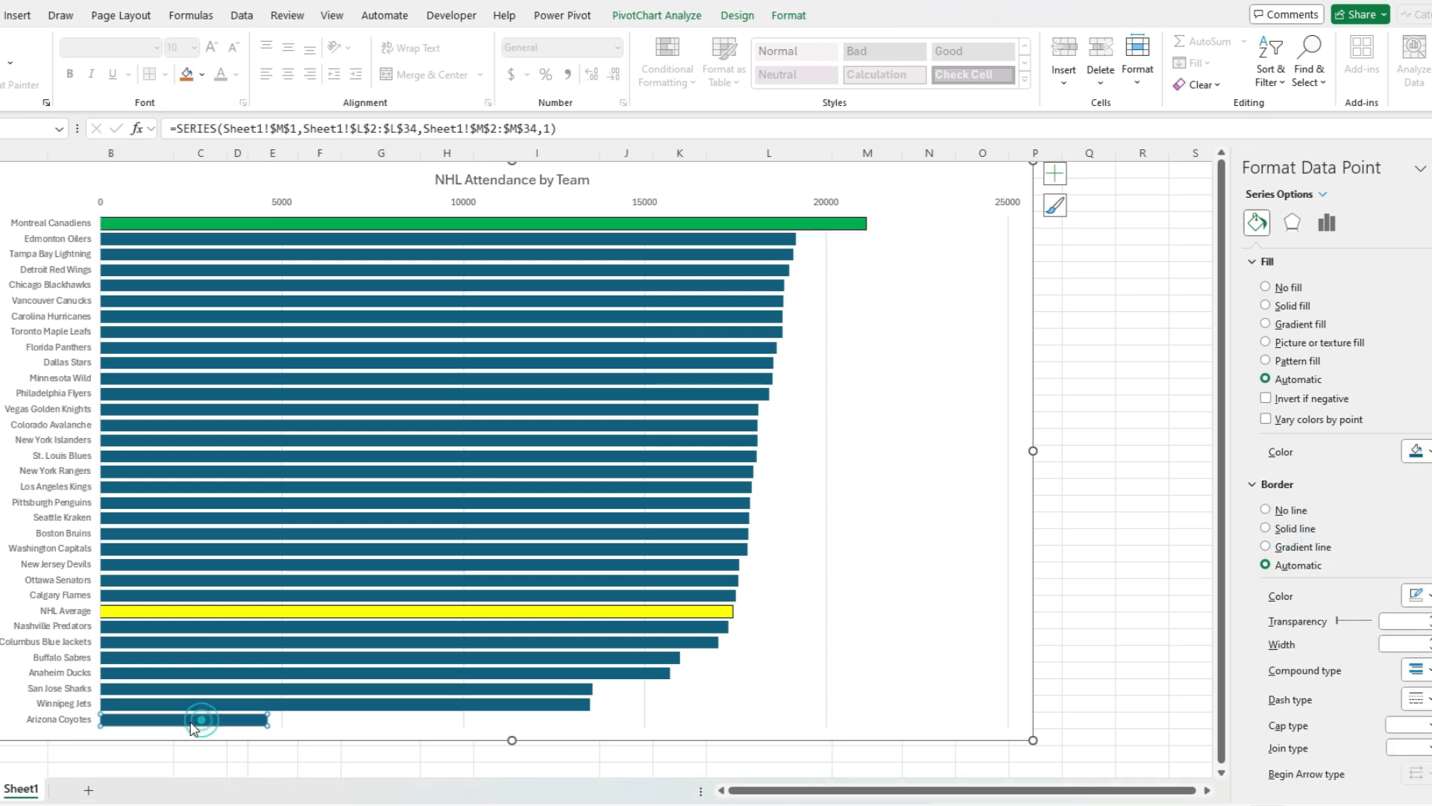
click(1284, 305)
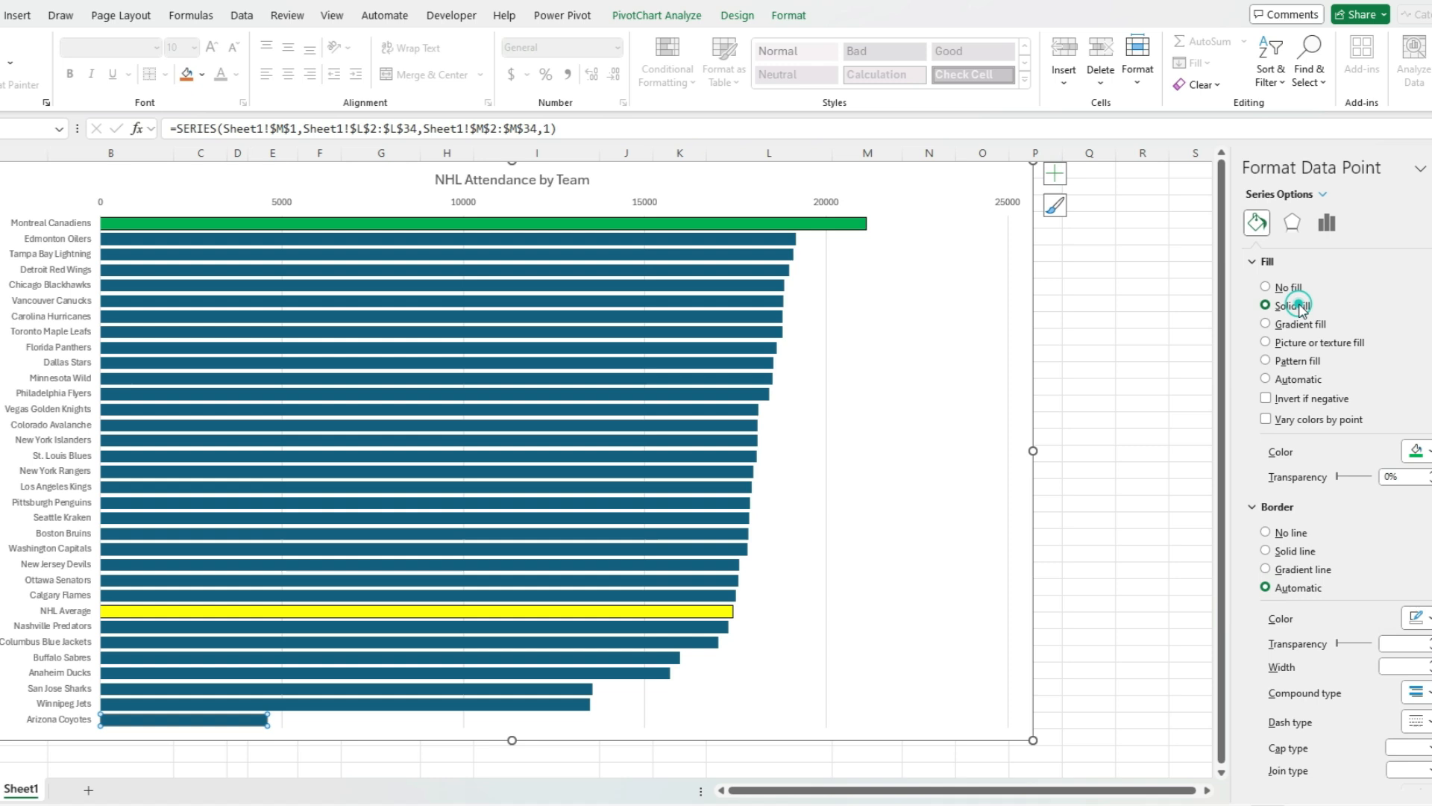
click(1416, 452)
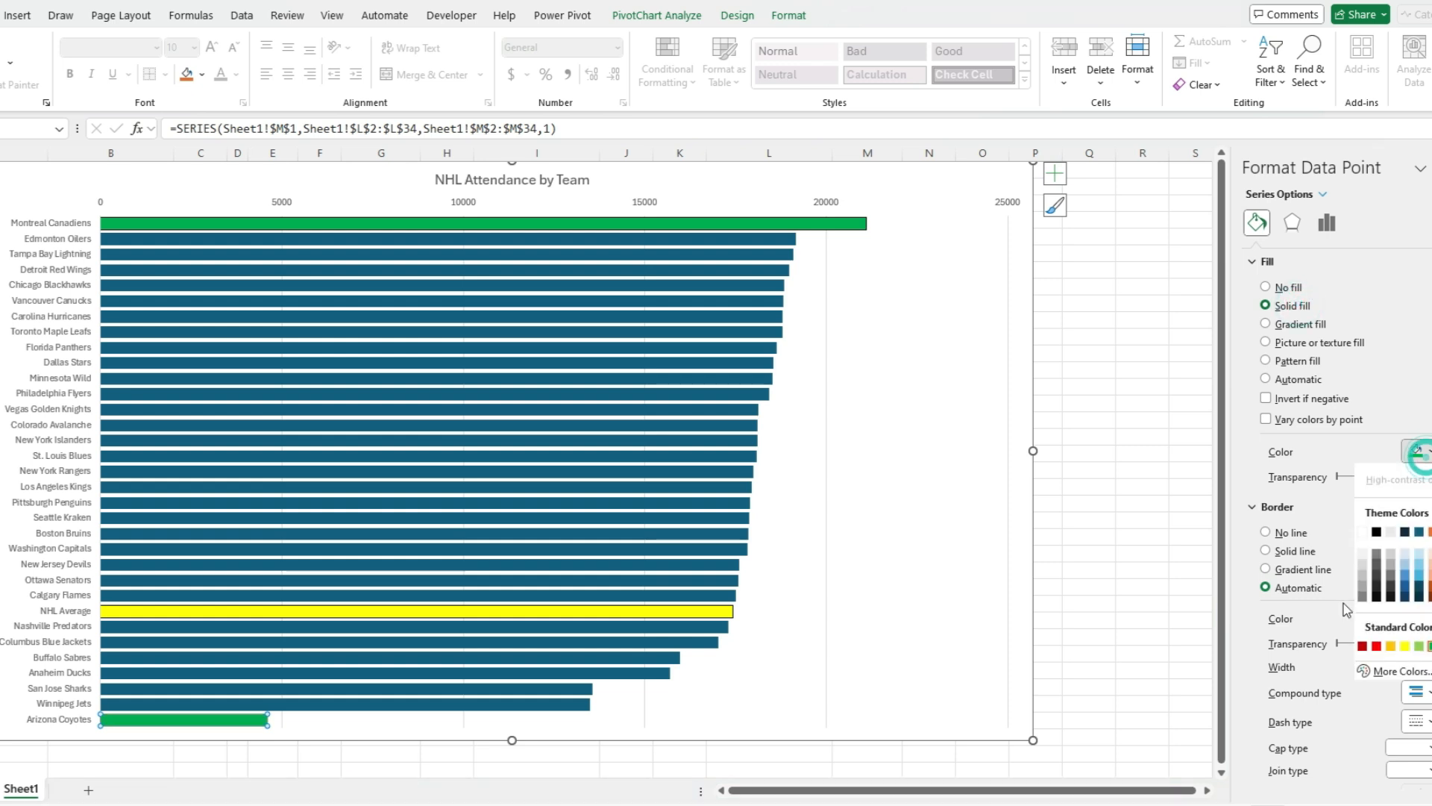
click(1362, 645)
click(1415, 616)
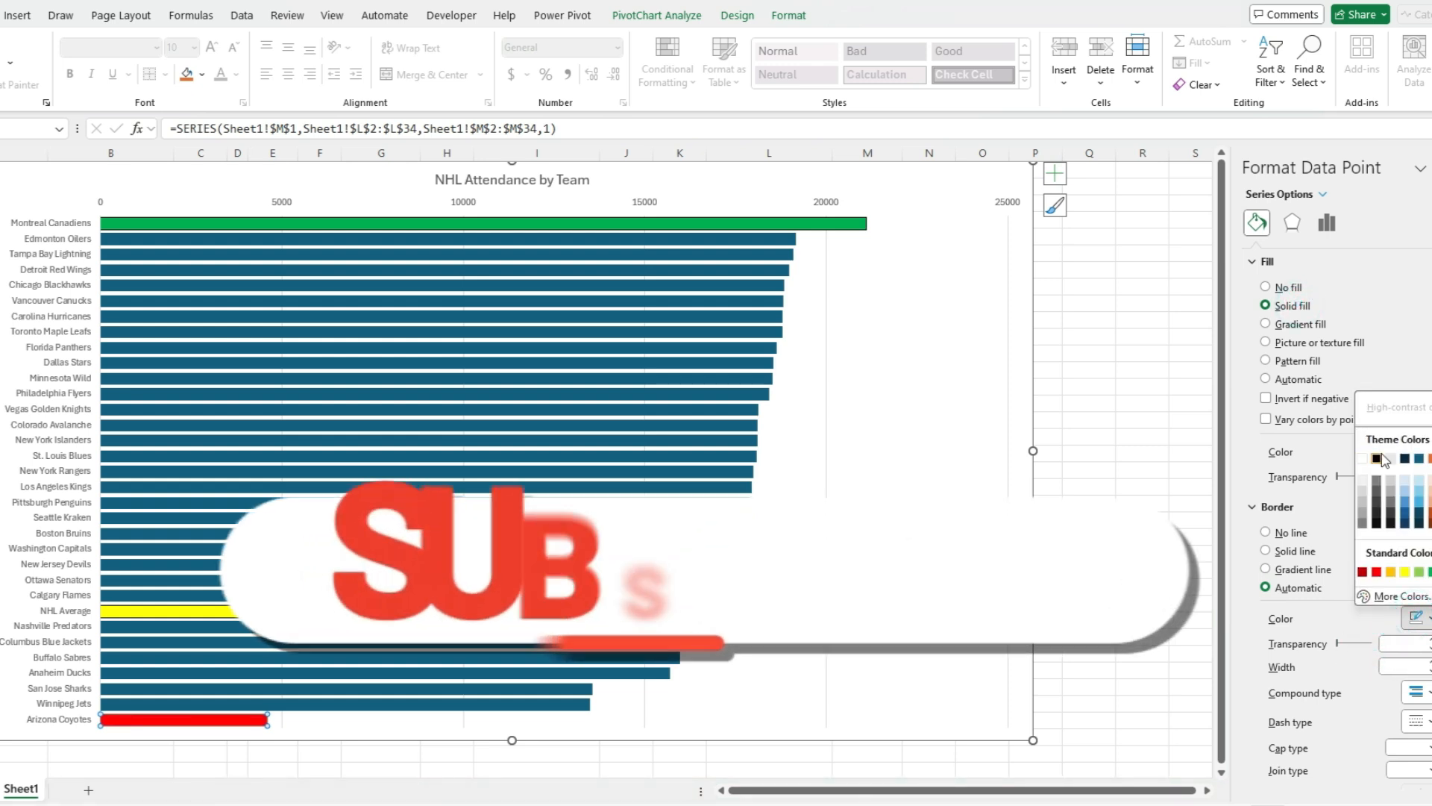
click(1381, 455)
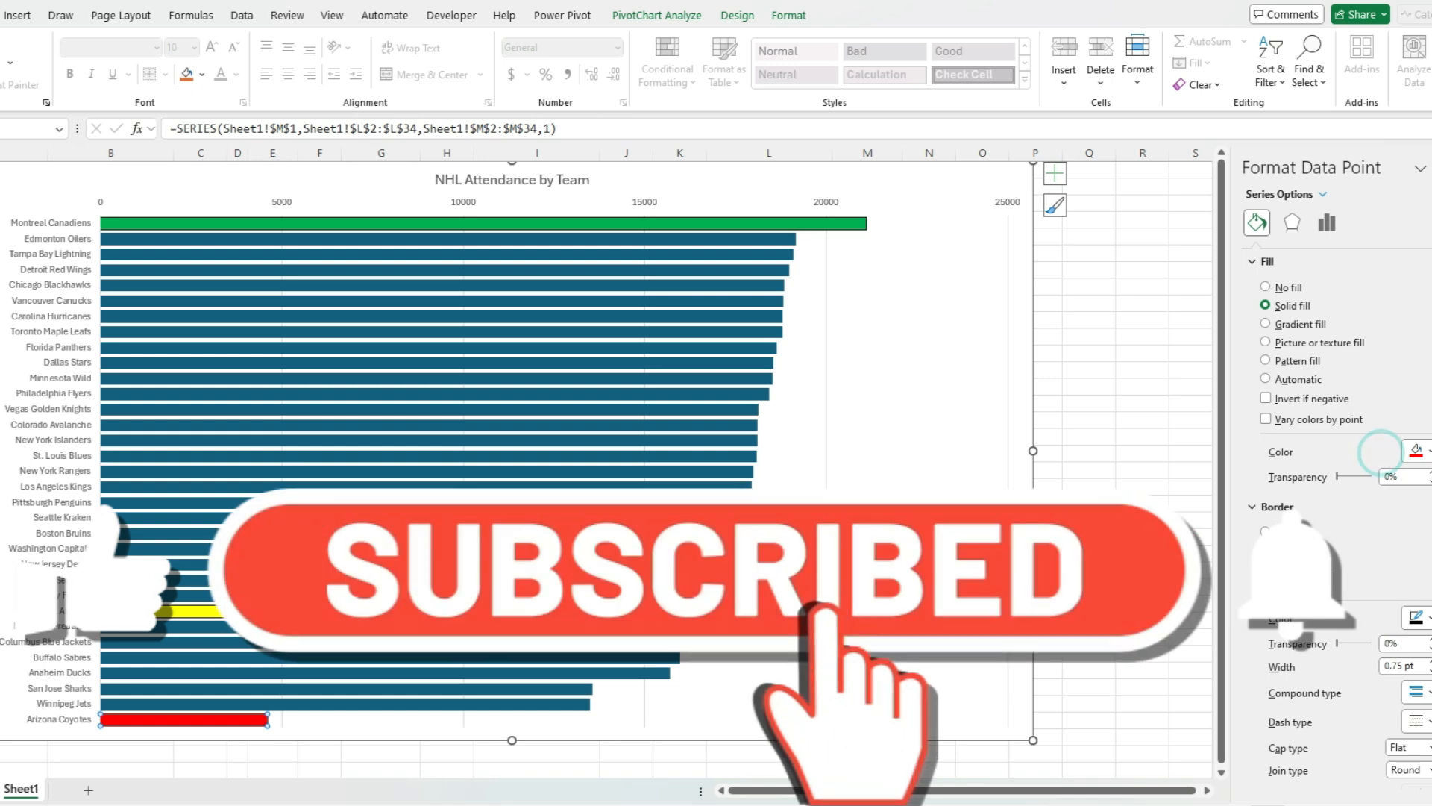
click(1089, 447)
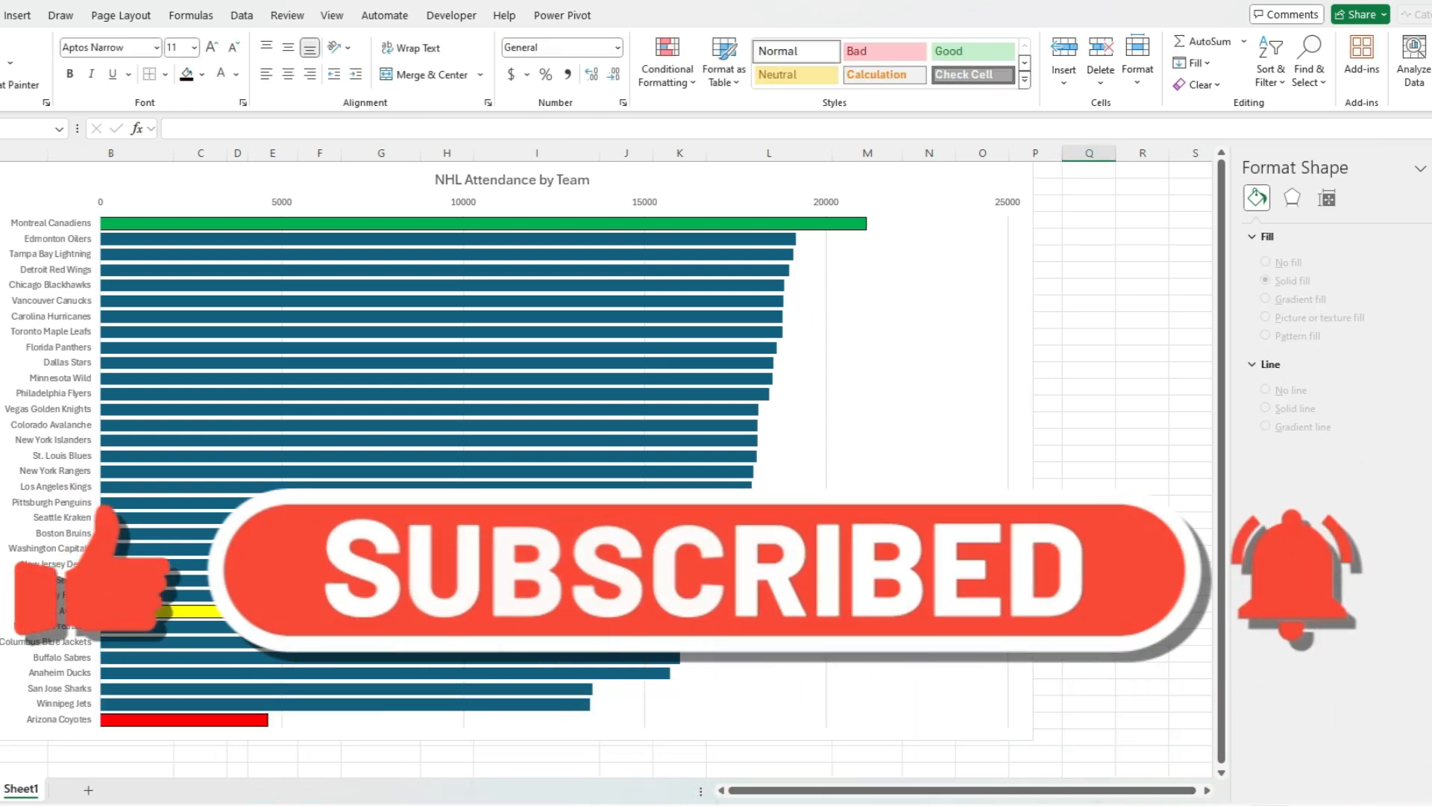
click(667, 378)
click(645, 374)
click(639, 351)
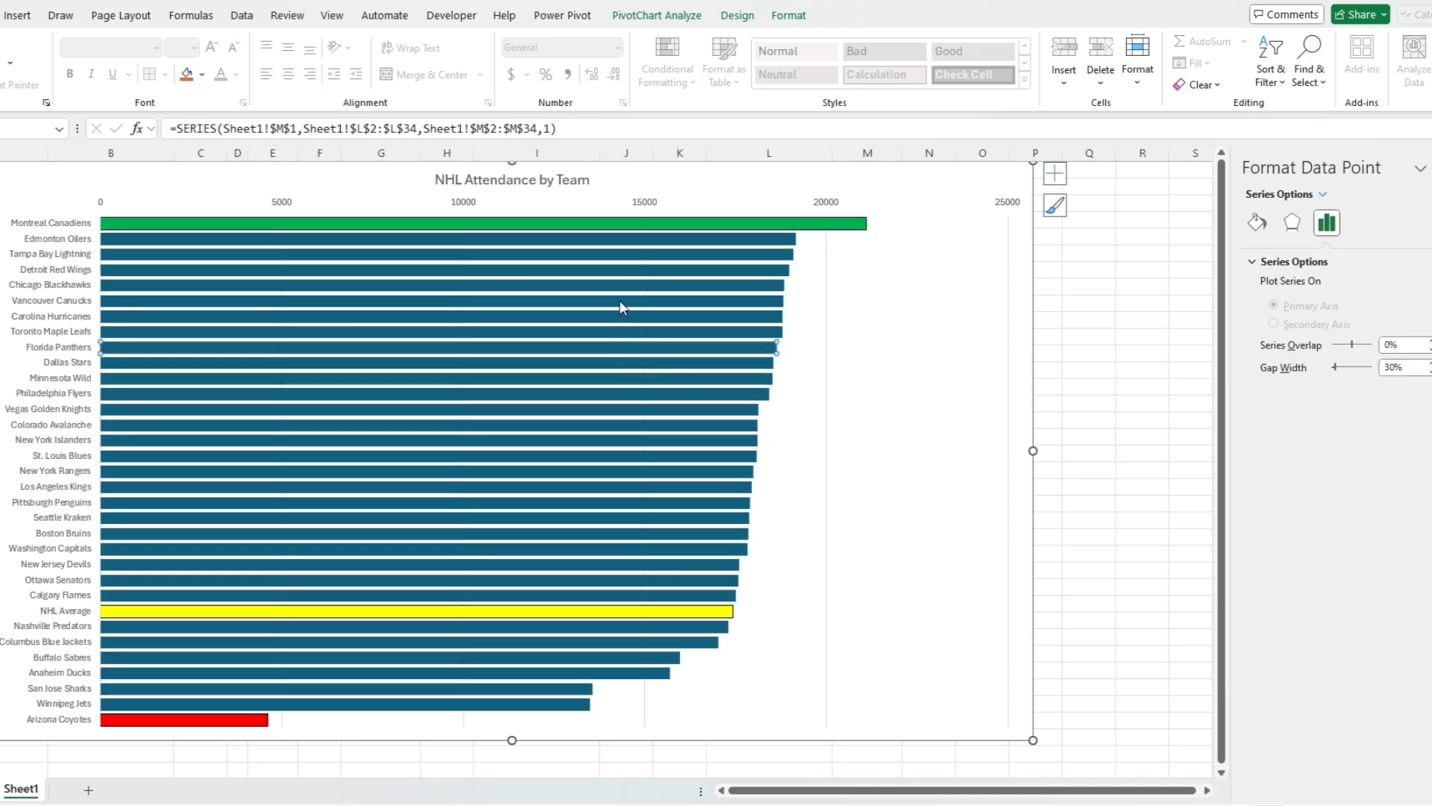
mouse_move(623, 307)
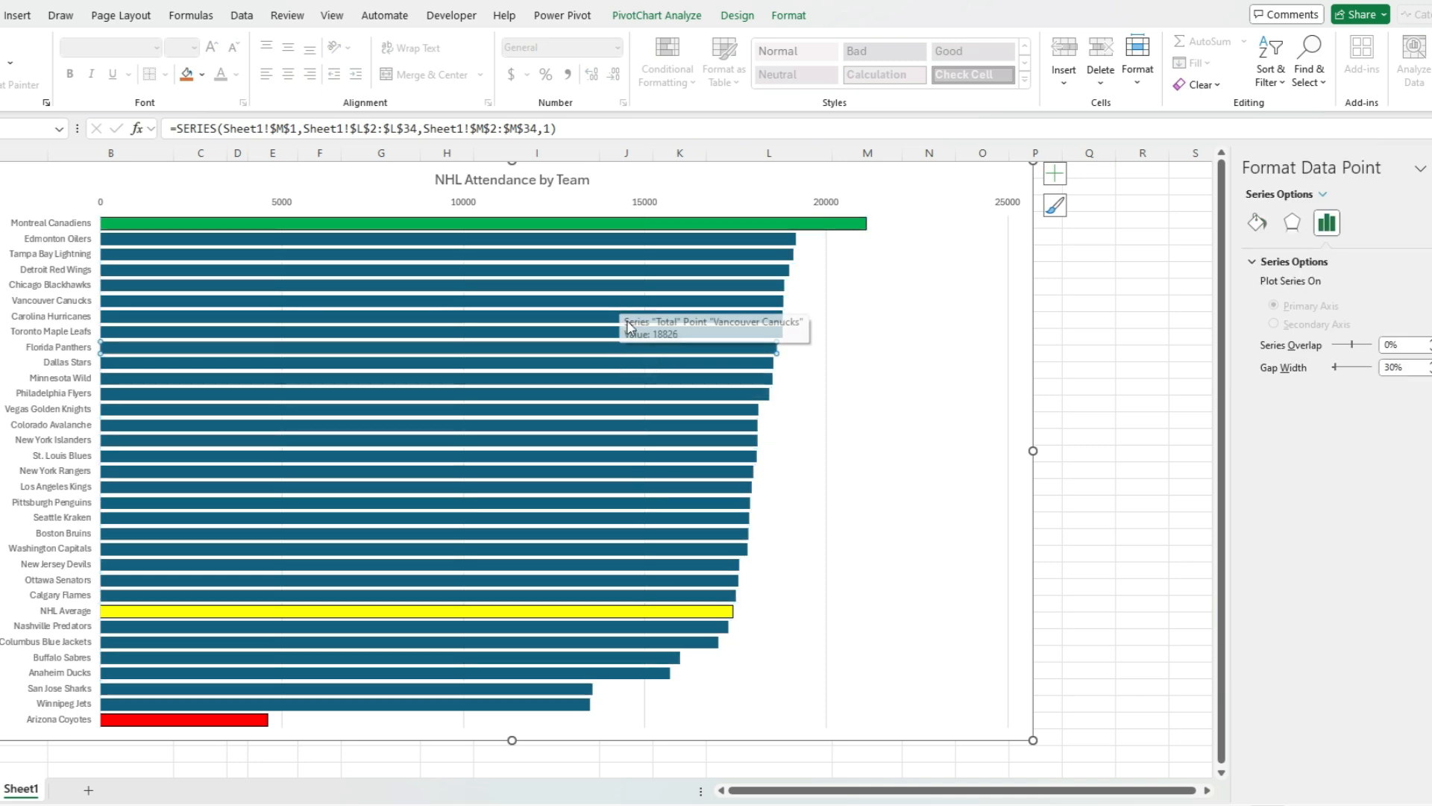
click(591, 441)
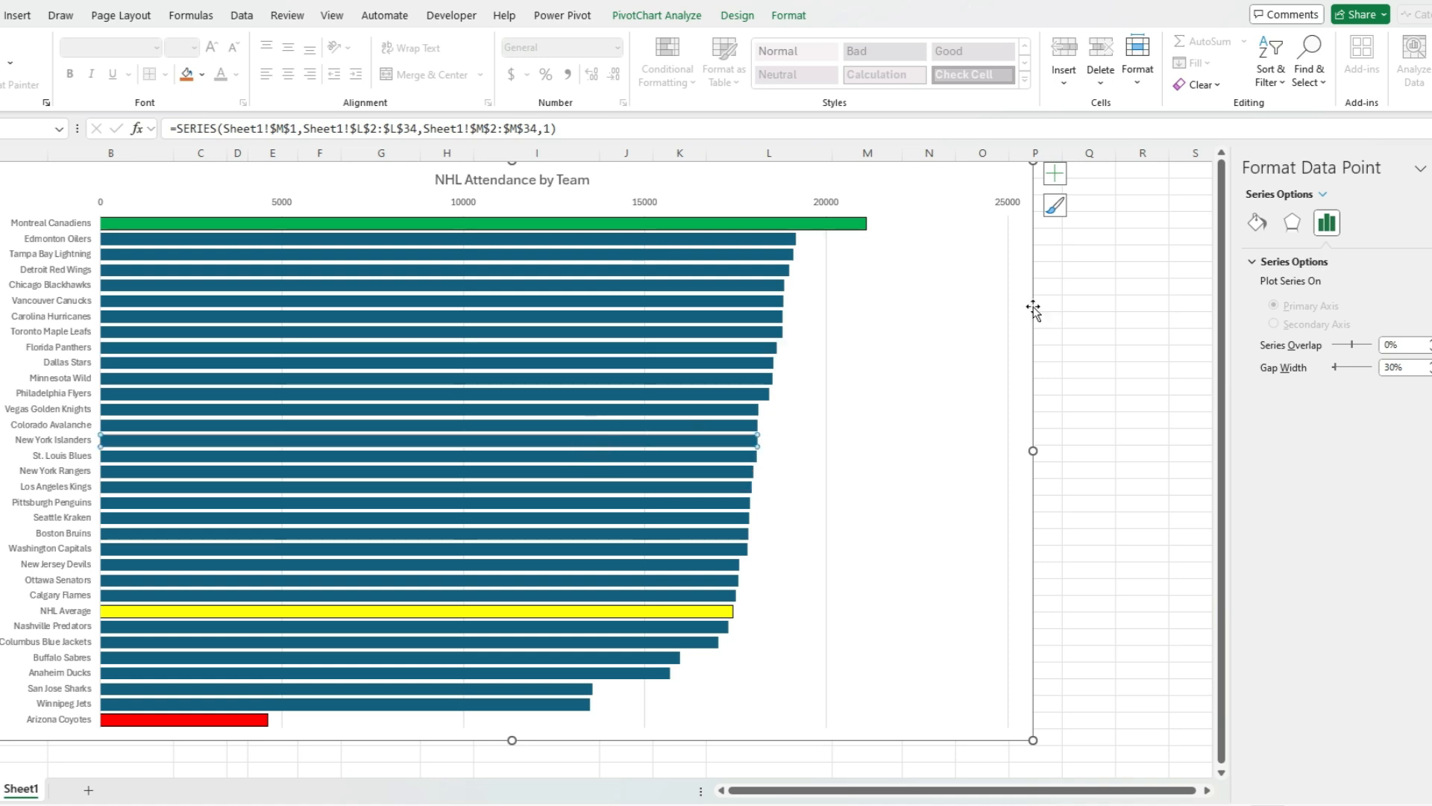
click(1125, 290)
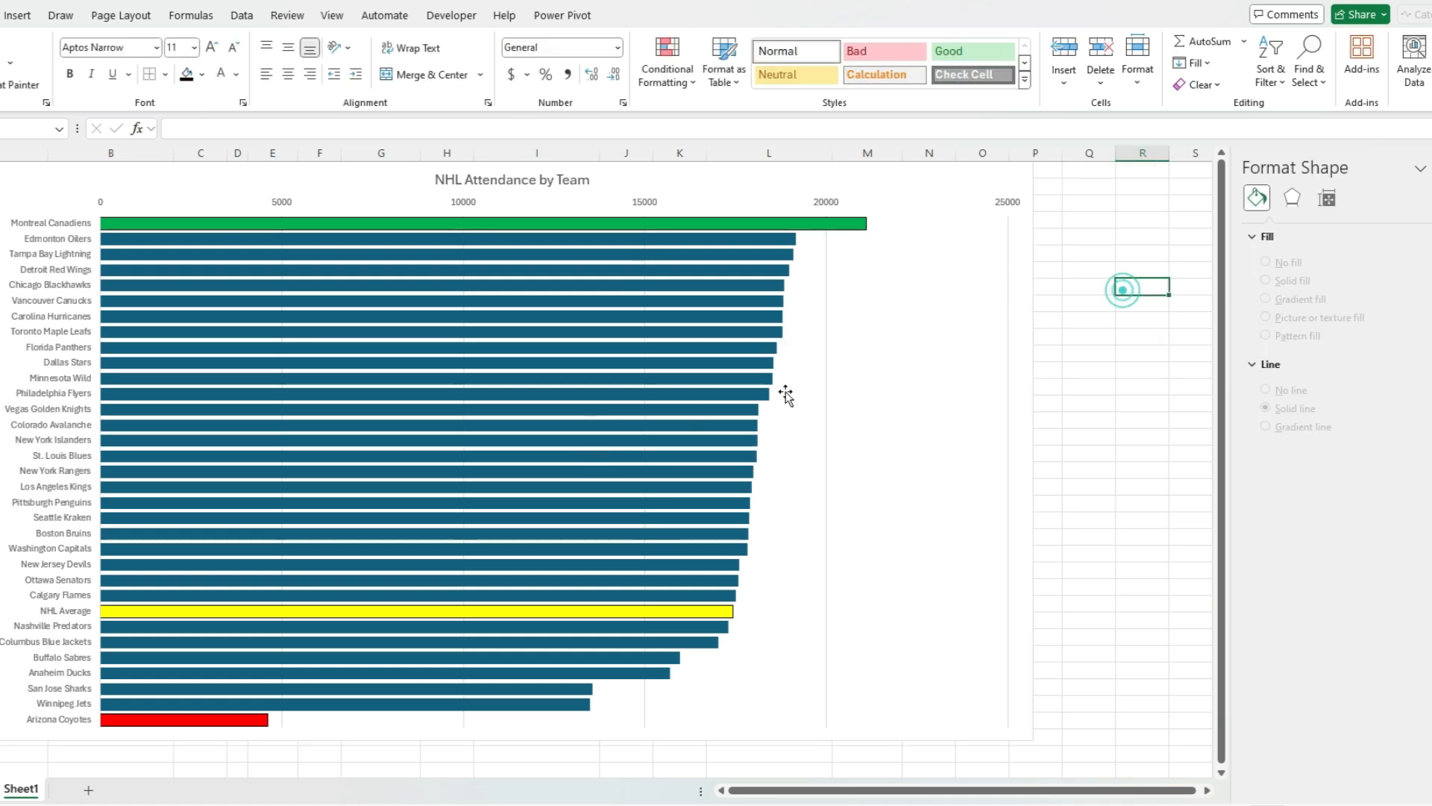
click(682, 377)
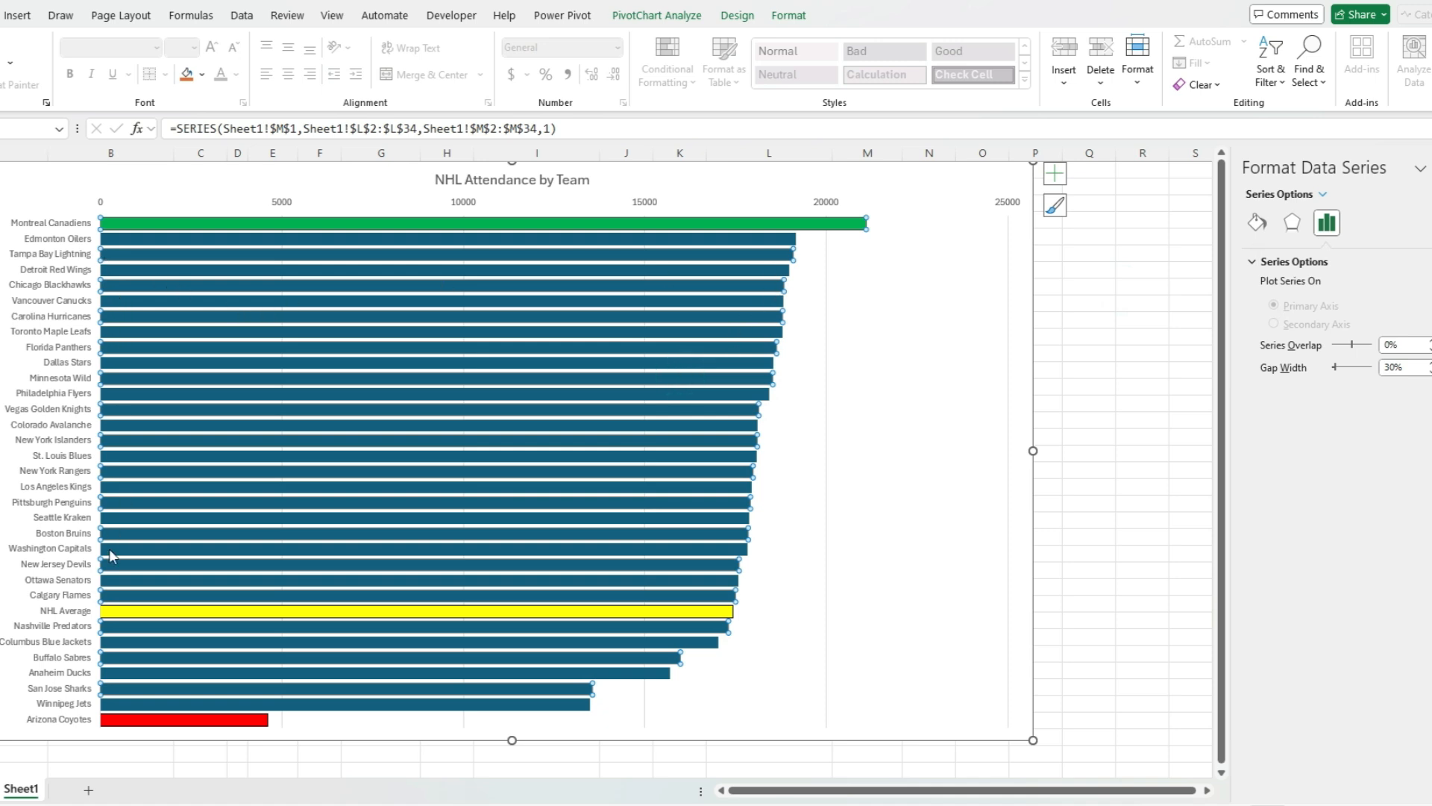
click(122, 412)
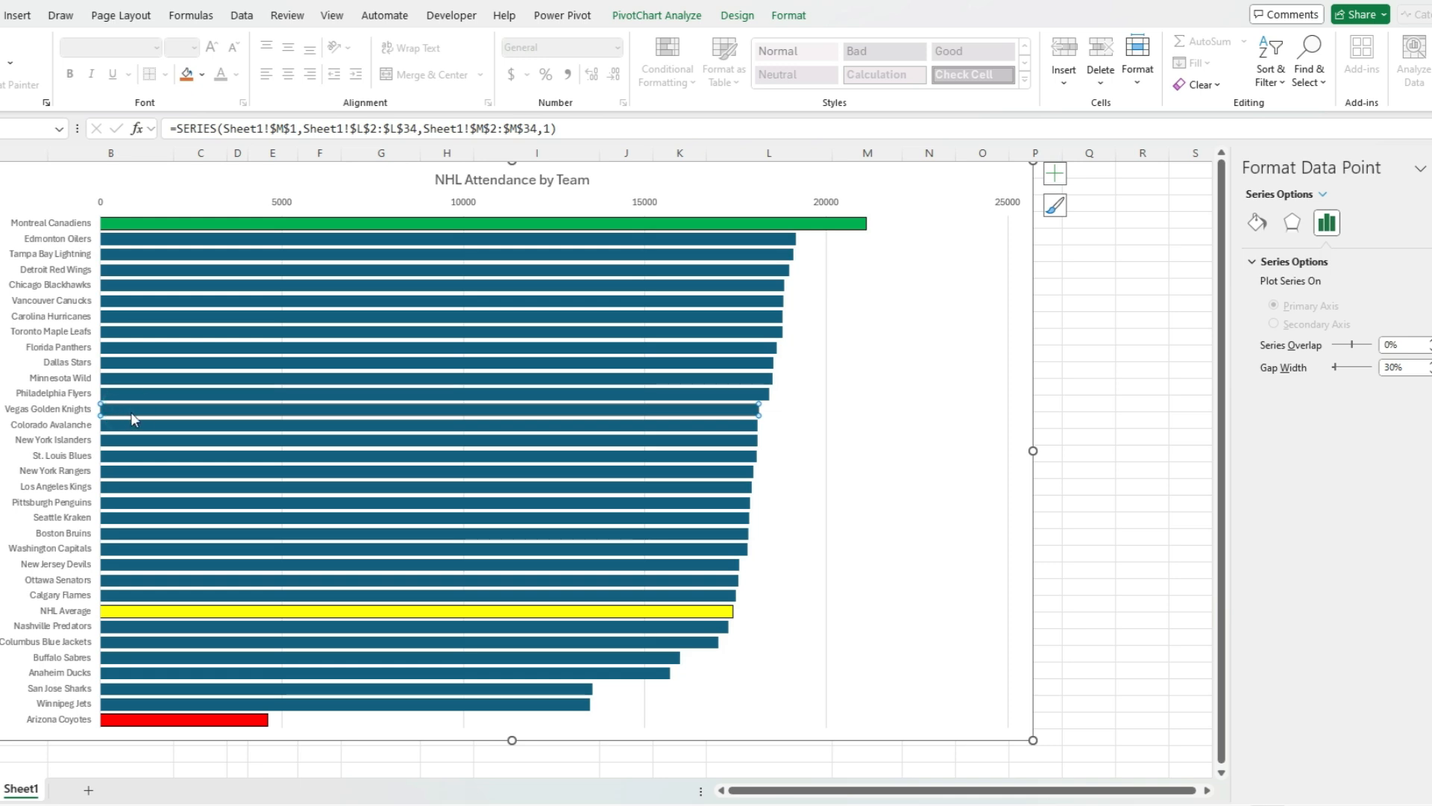
mouse_move(503, 413)
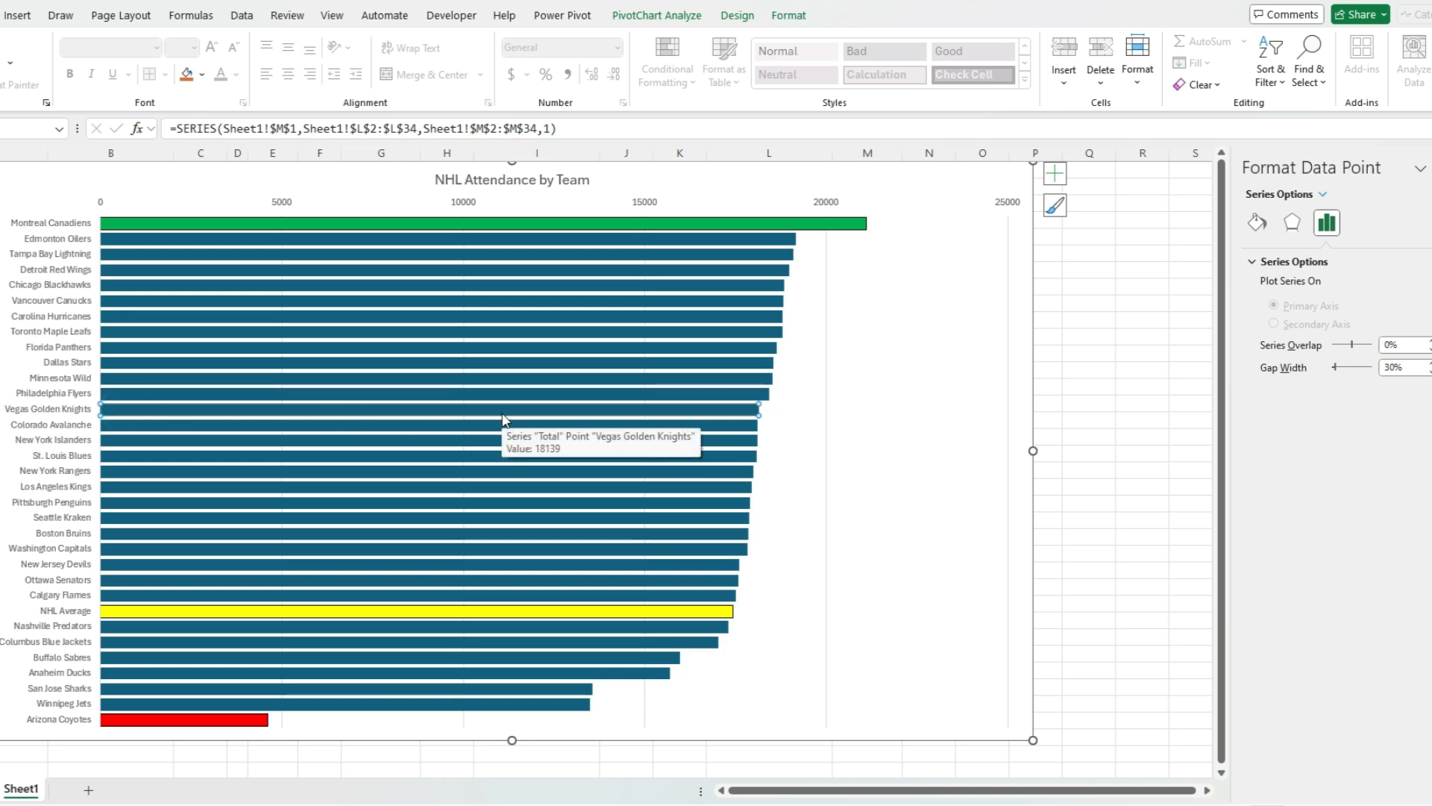